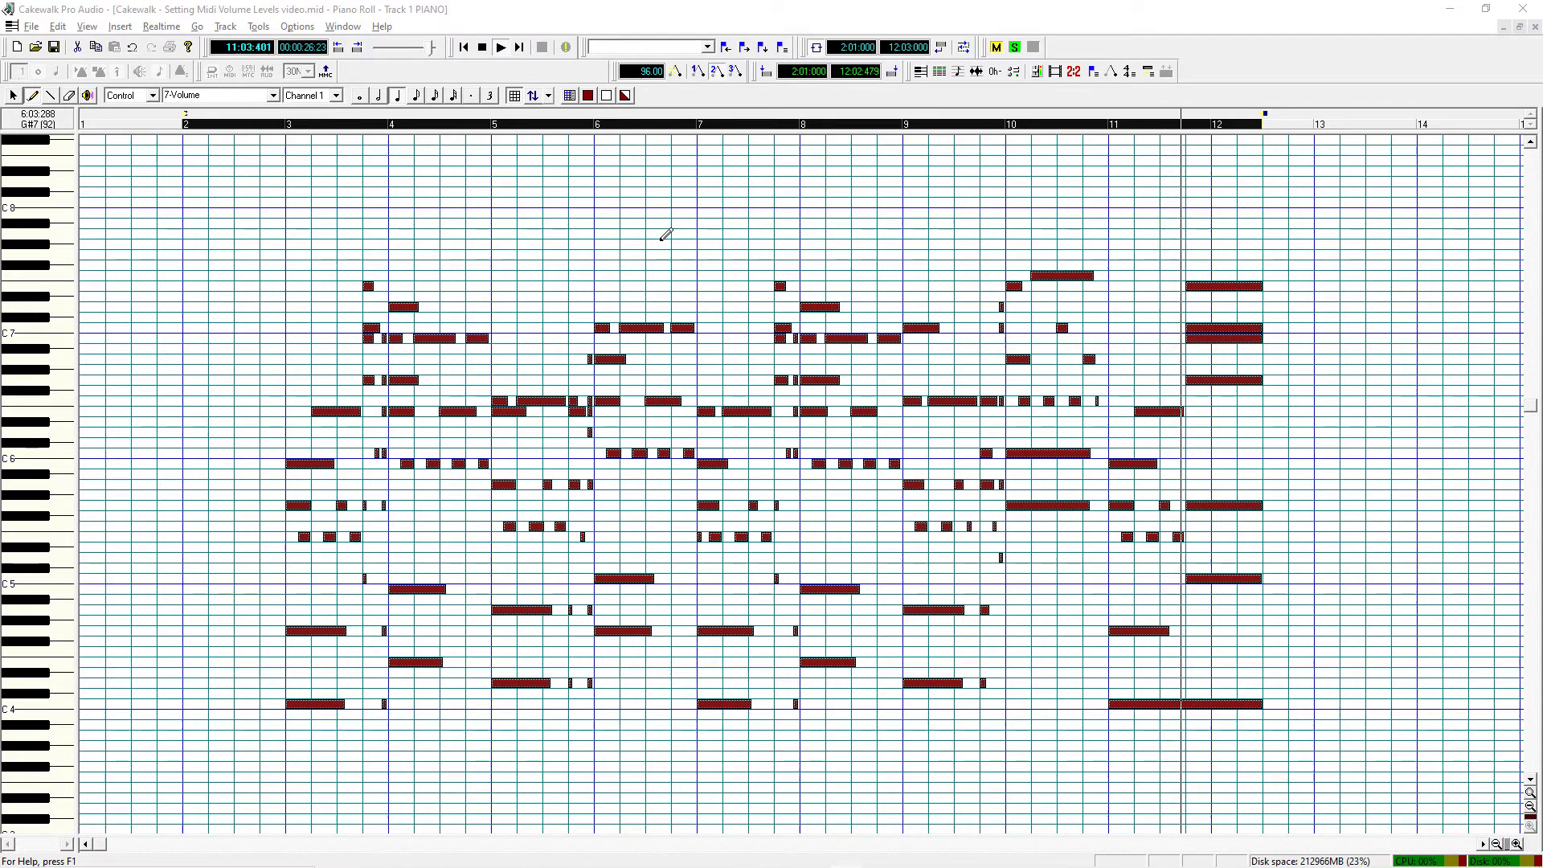
Stop playback and close the Piano Roll to show the PIANO track in the Track view.
key(space)
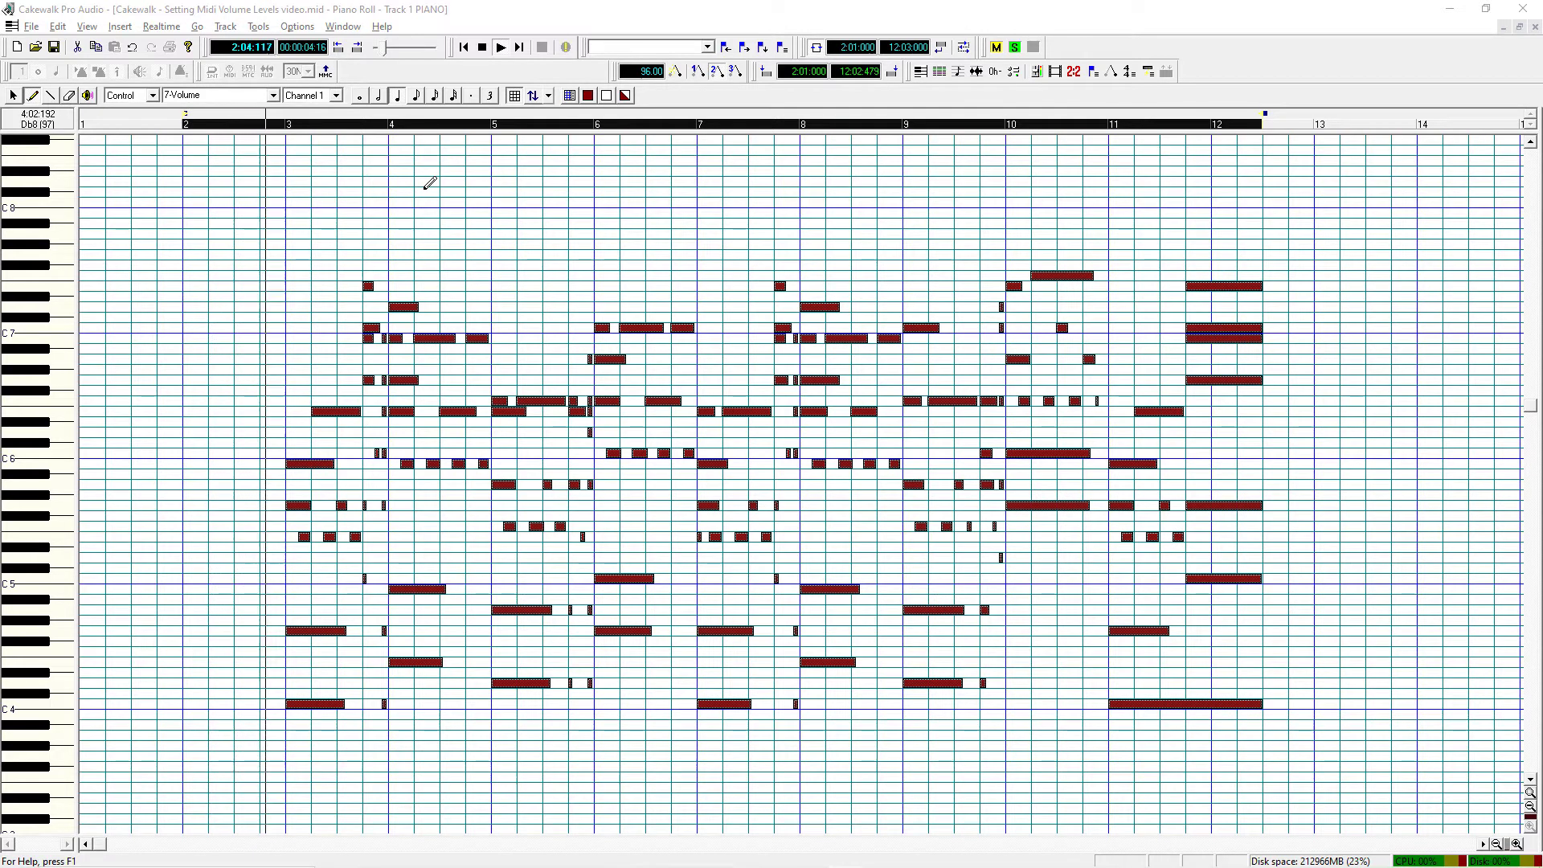
click(547, 12)
key(ctrl+F4)
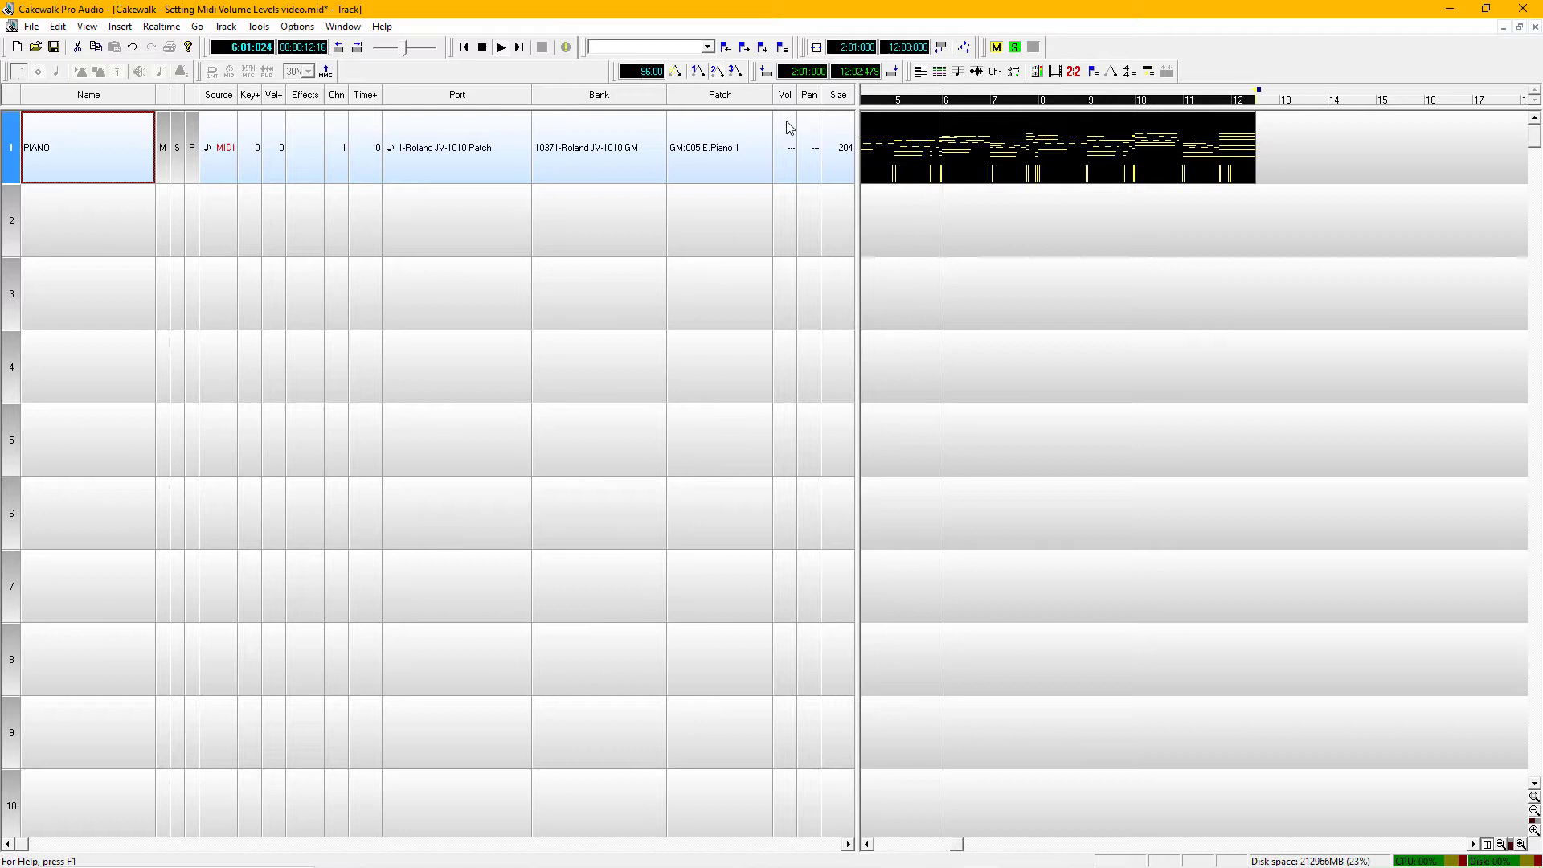
Enter 100 in the PIANO track's Vol cell and 64 in its Pan cell.
click(783, 147)
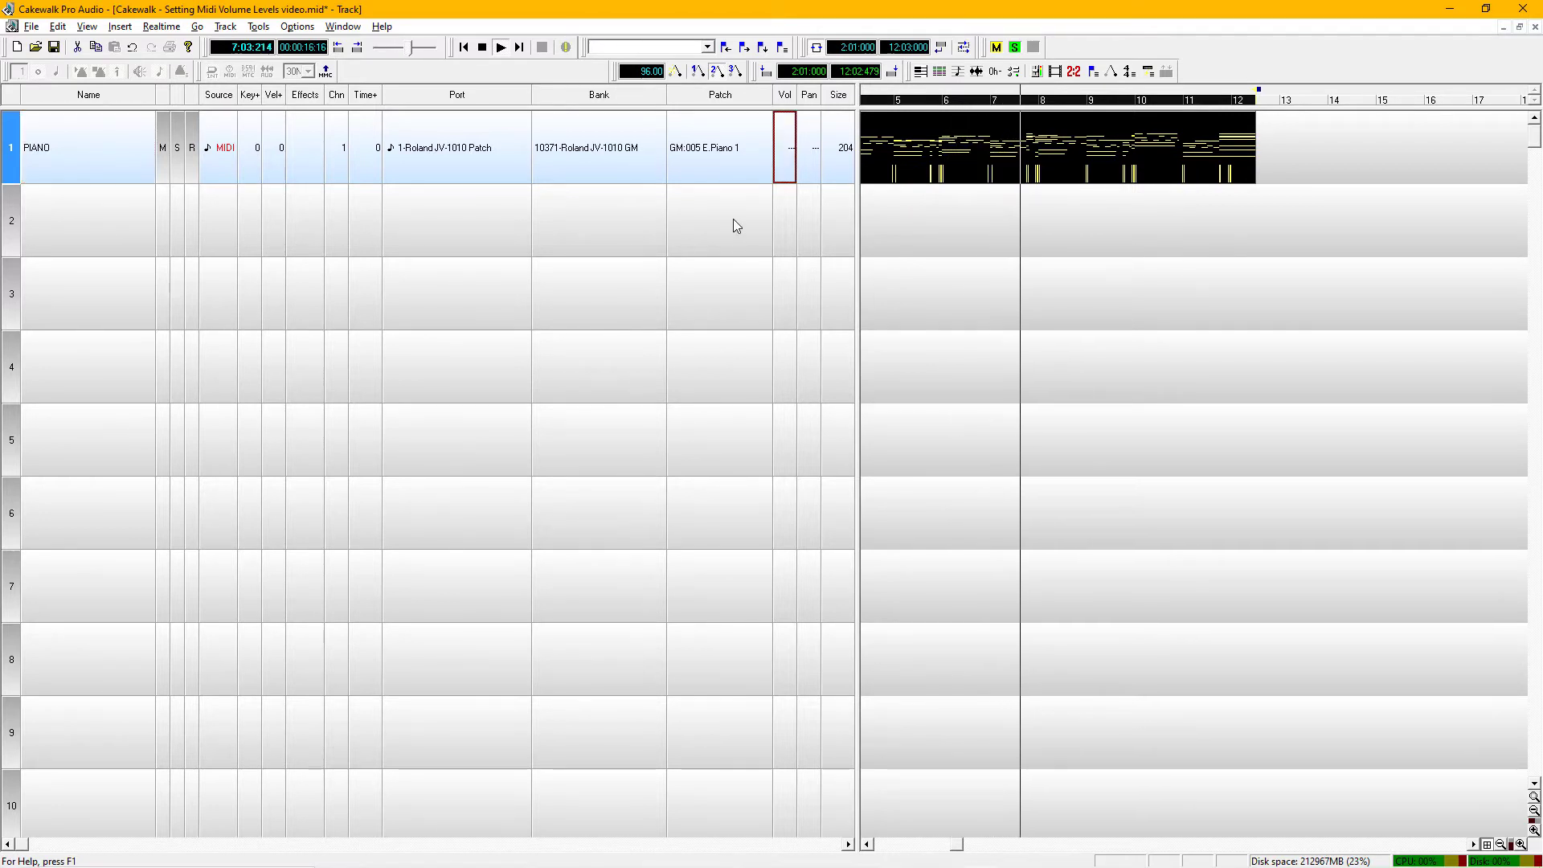
text(100)
key(Return)
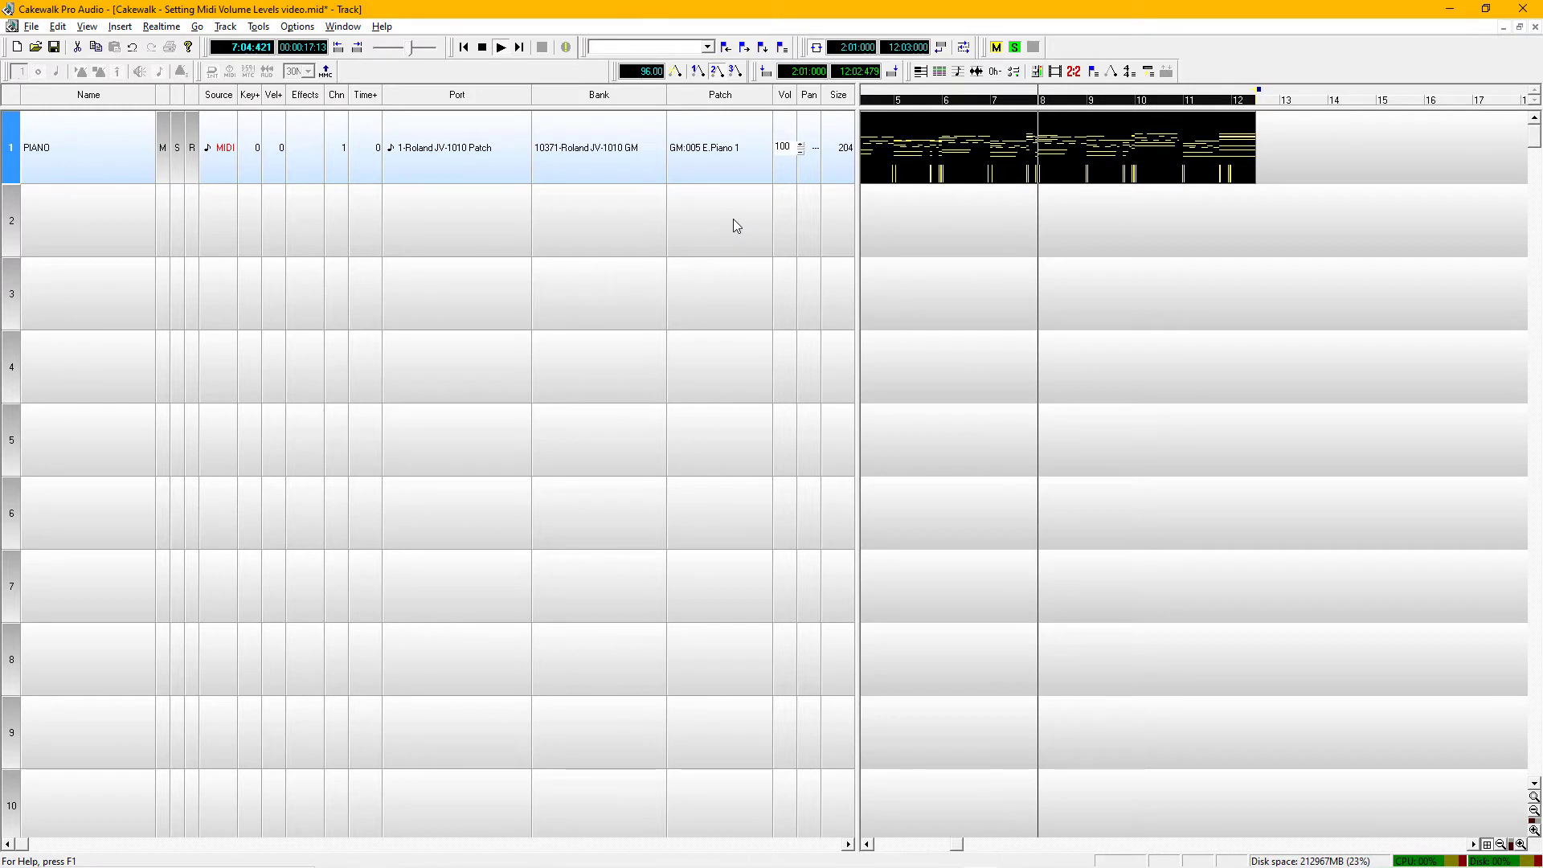
click(810, 170)
text(64)
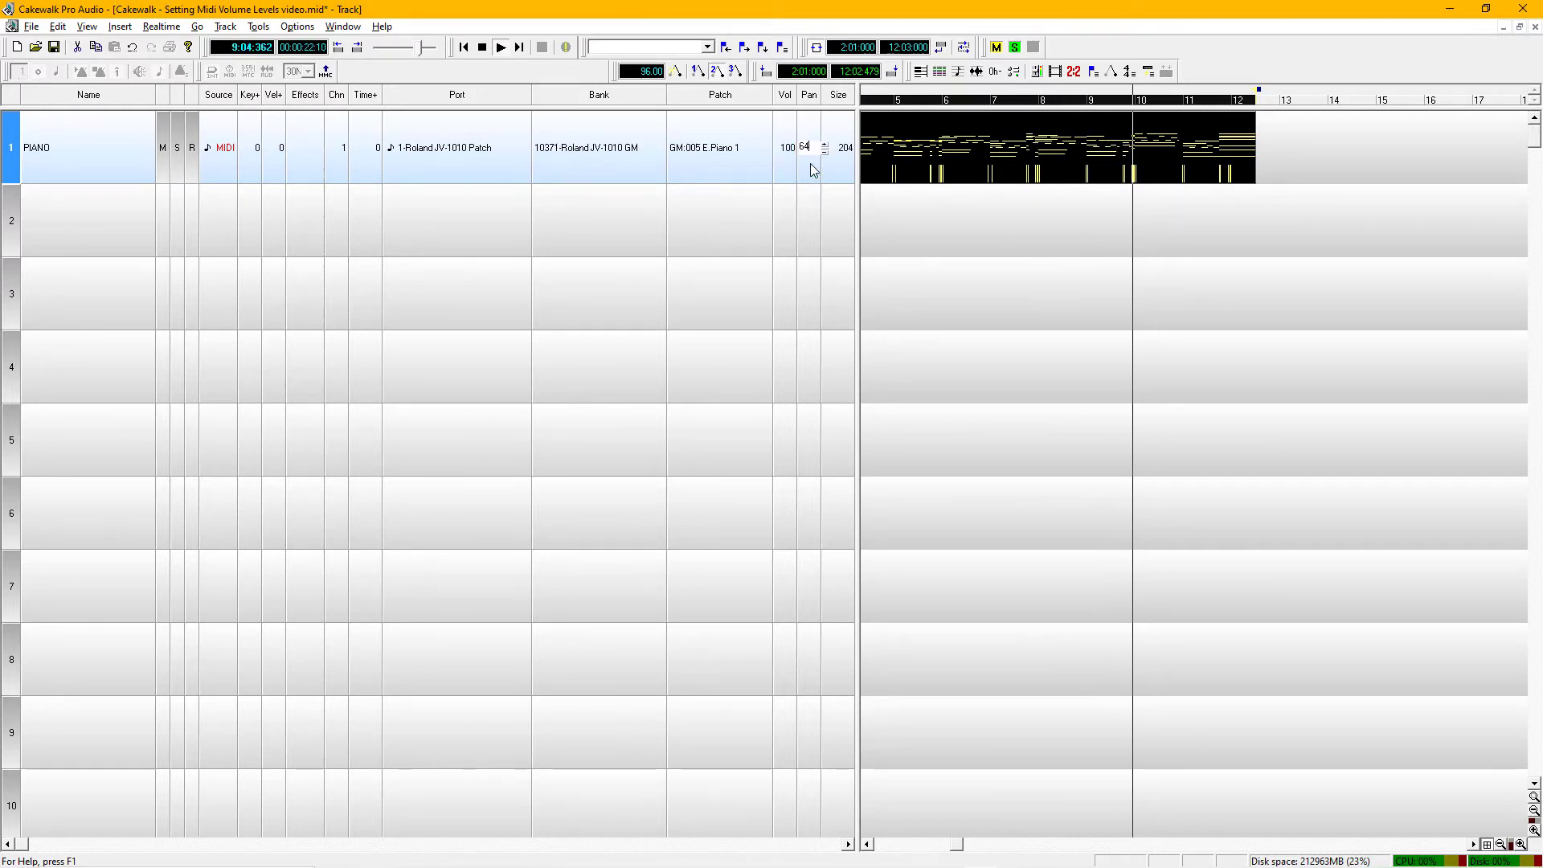
key(Return)
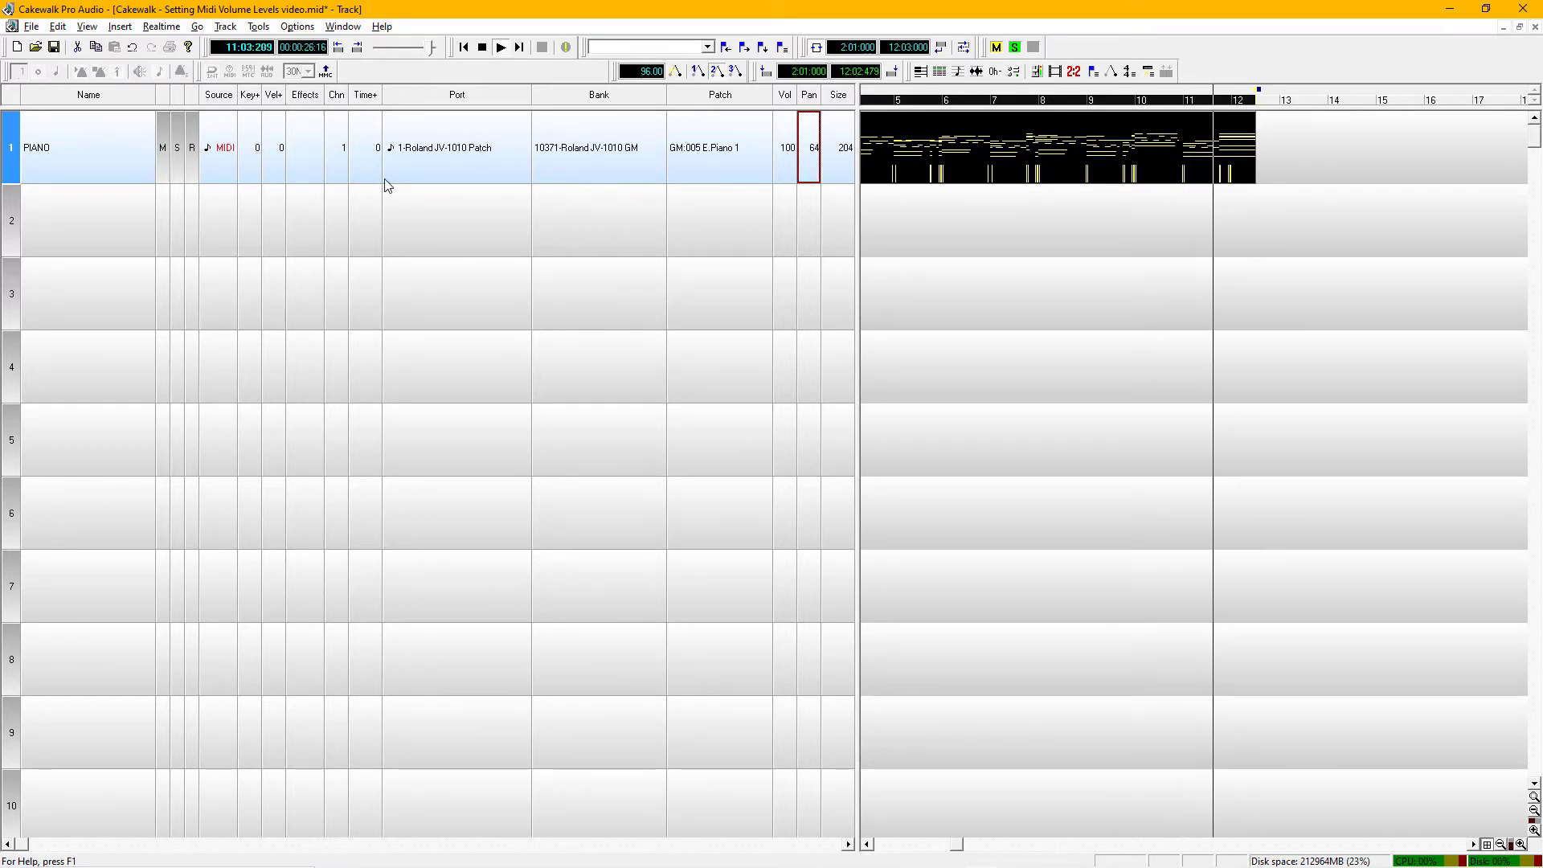
click(103, 148)
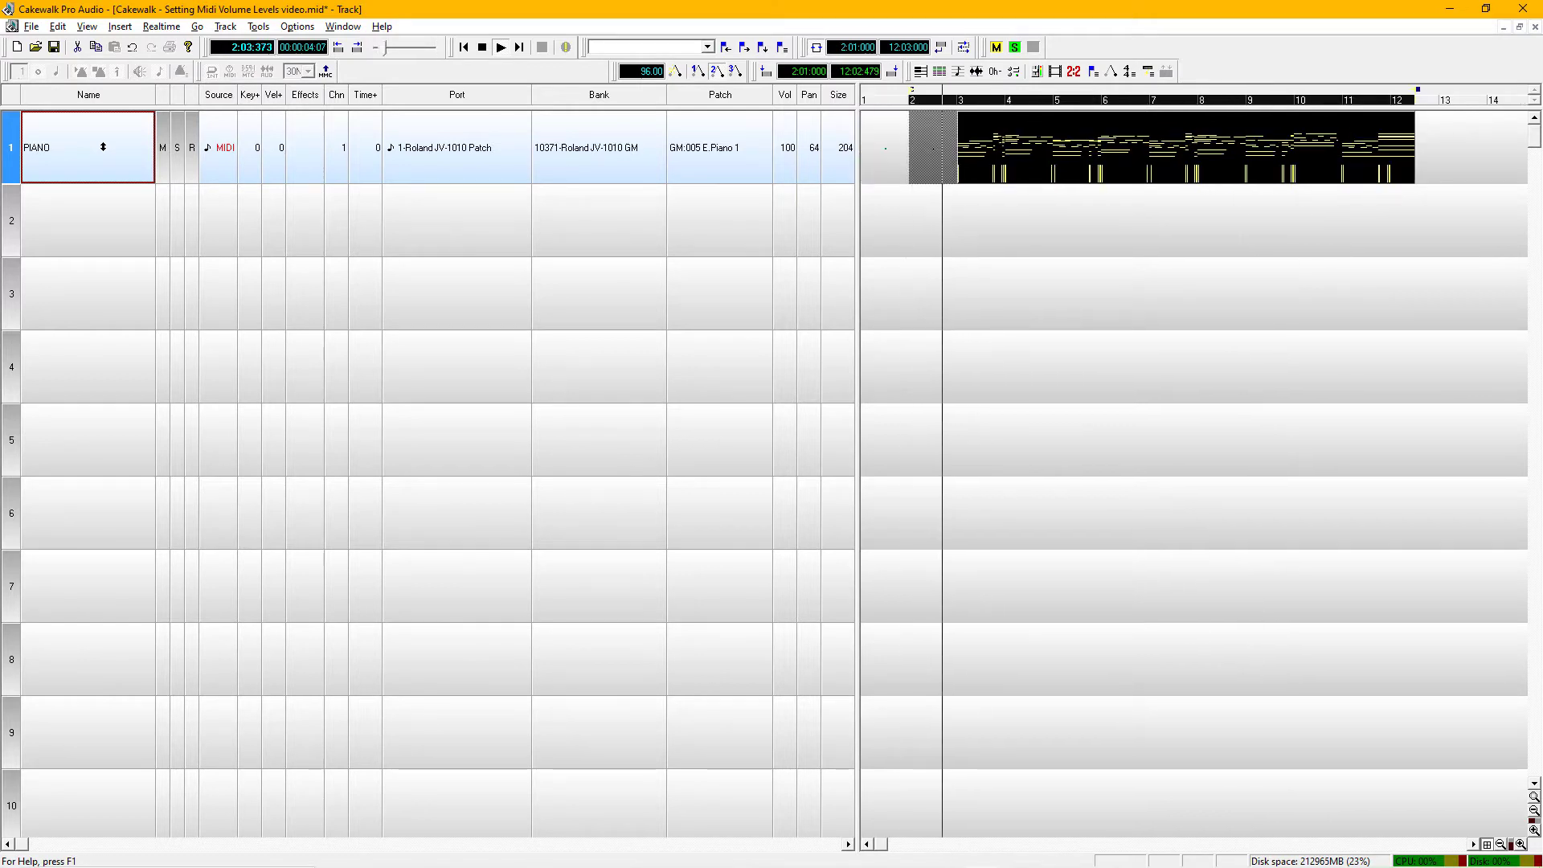
Open Track 1's Event List with Alt+8 to review its events, then close it.
key(alt+8)
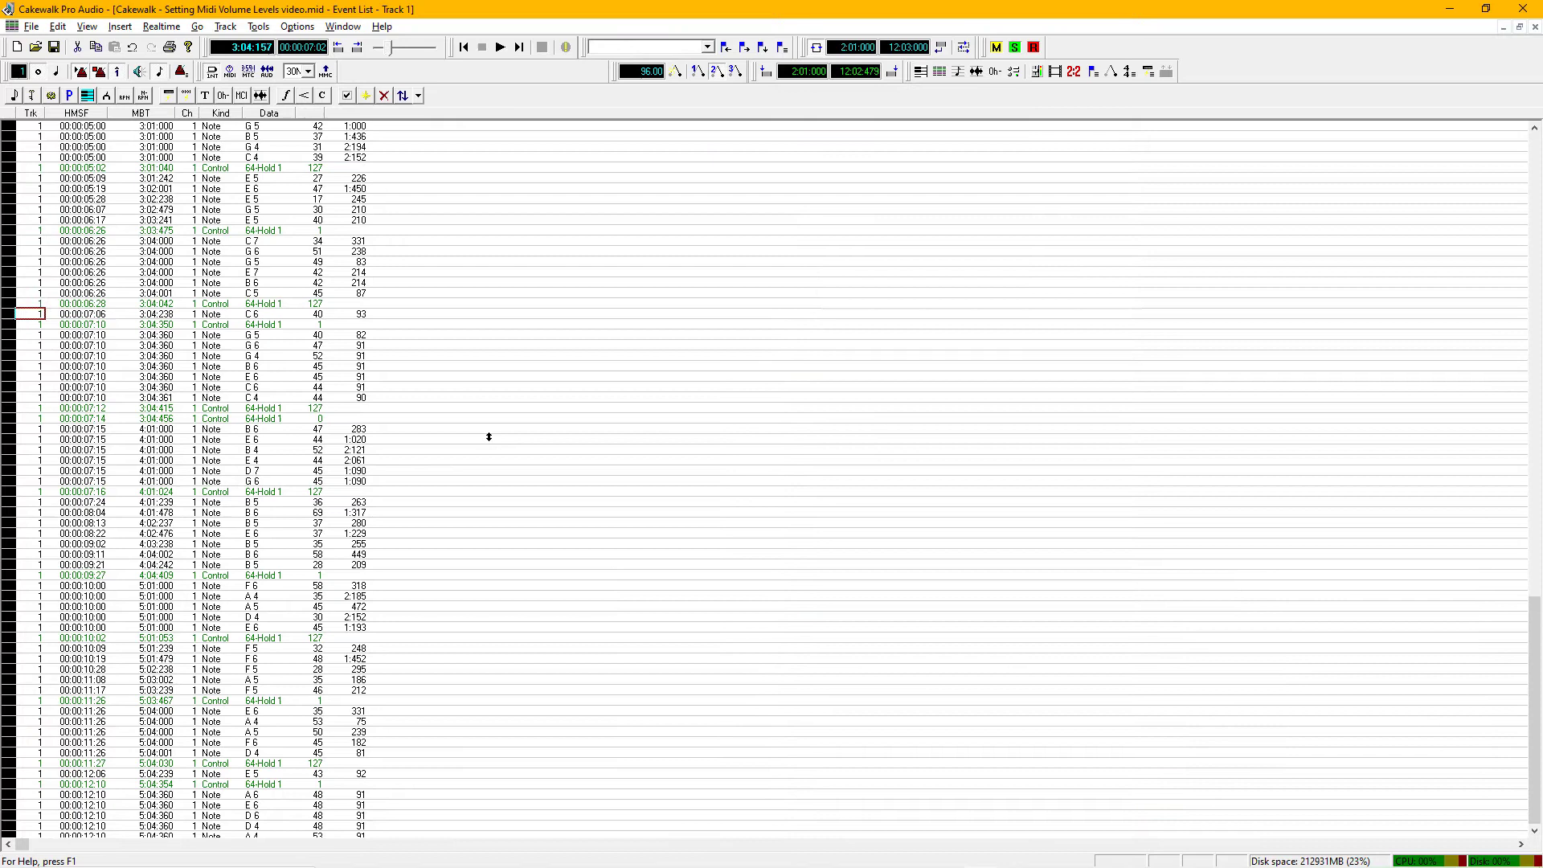
key(ctrl+F4)
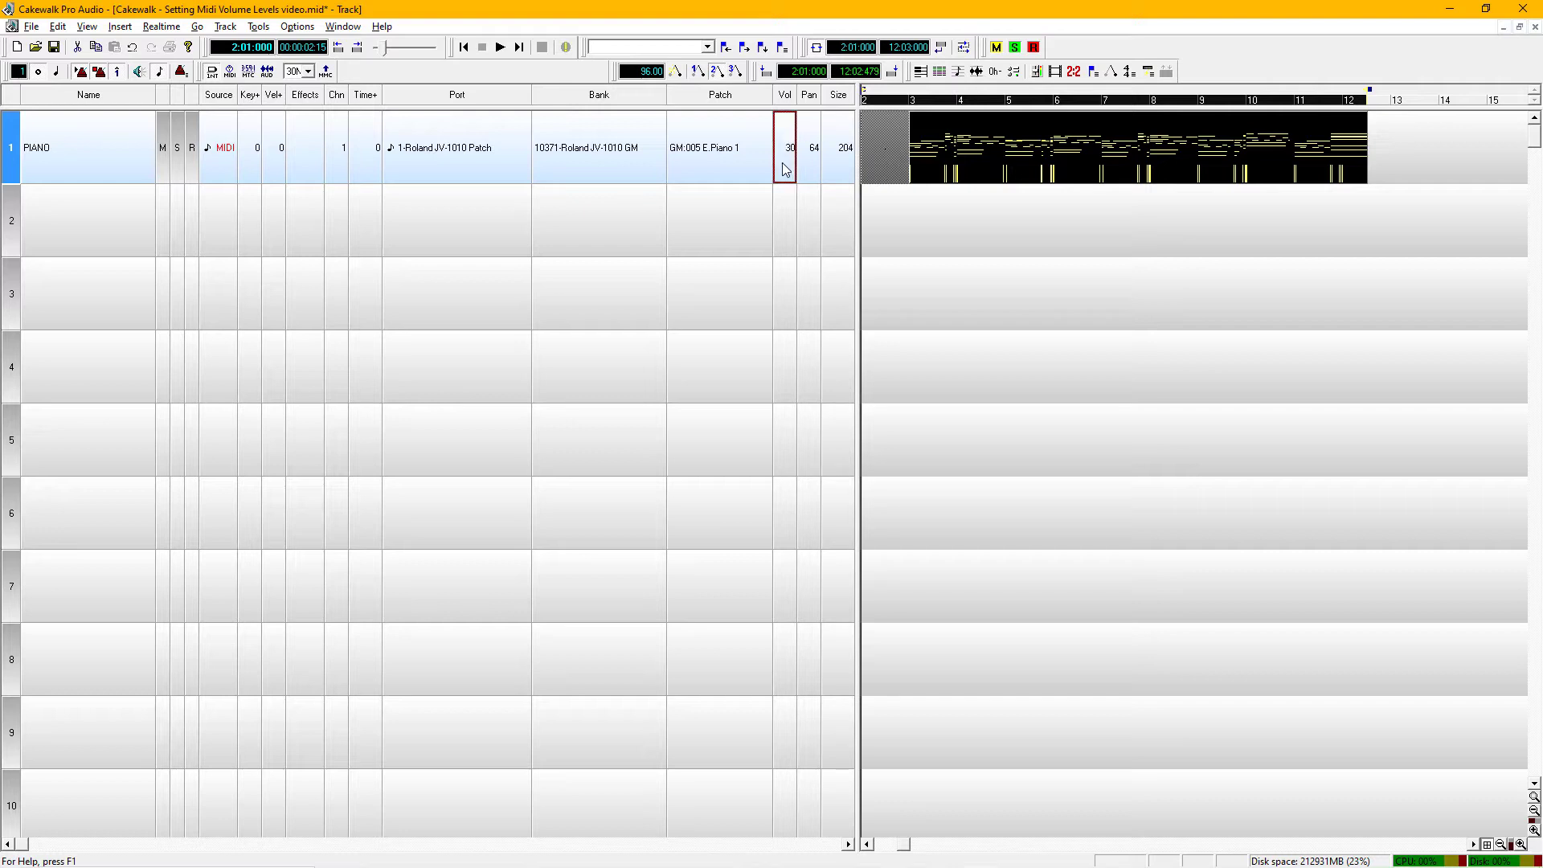
Jump to 2:01:000 and start playback.
key(F5)
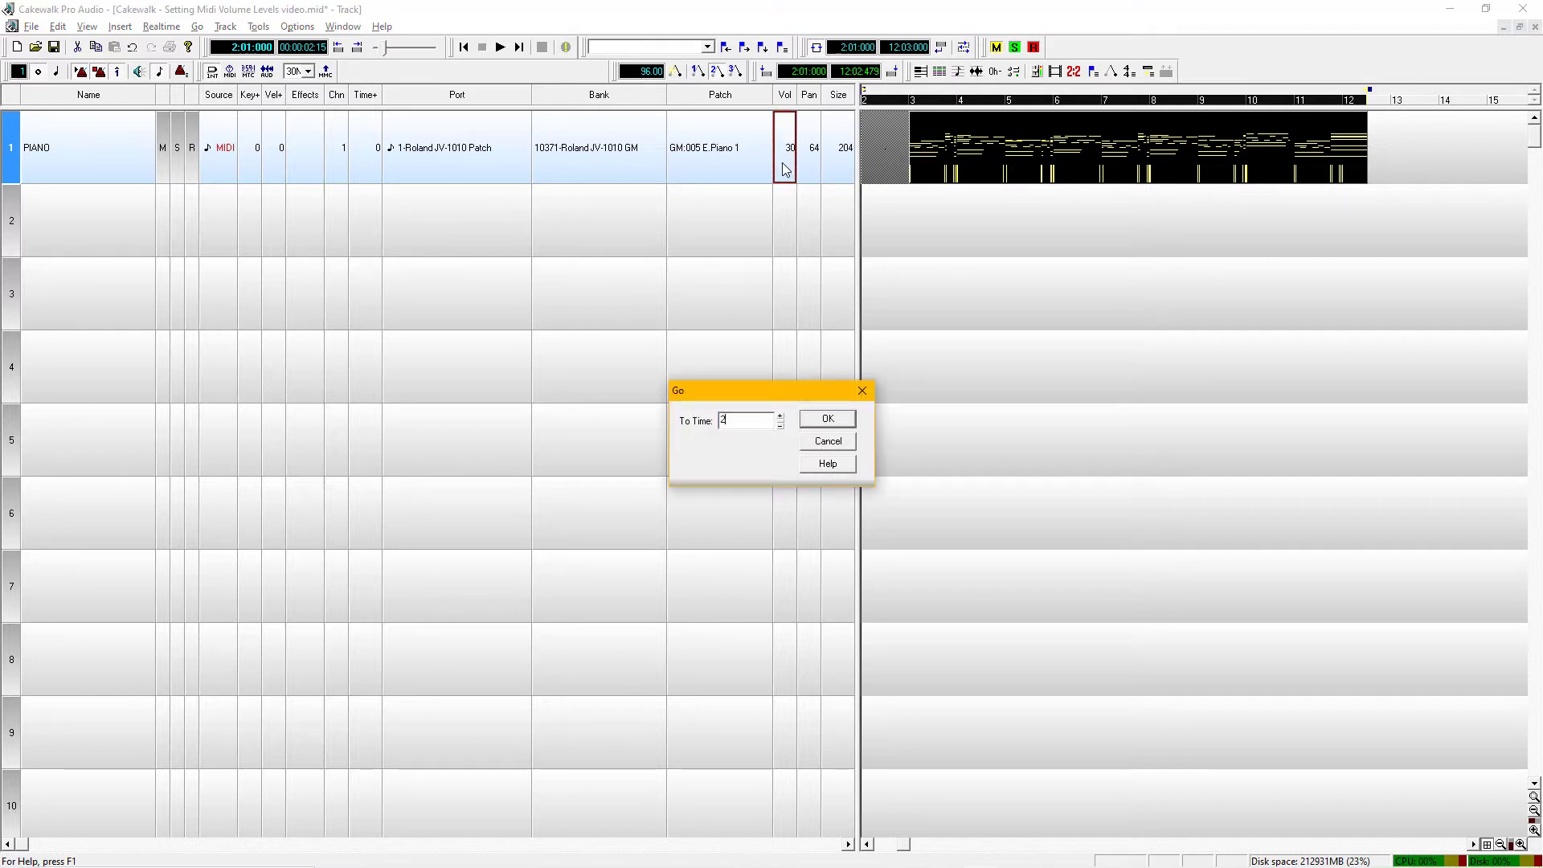
key(Return)
key(space)
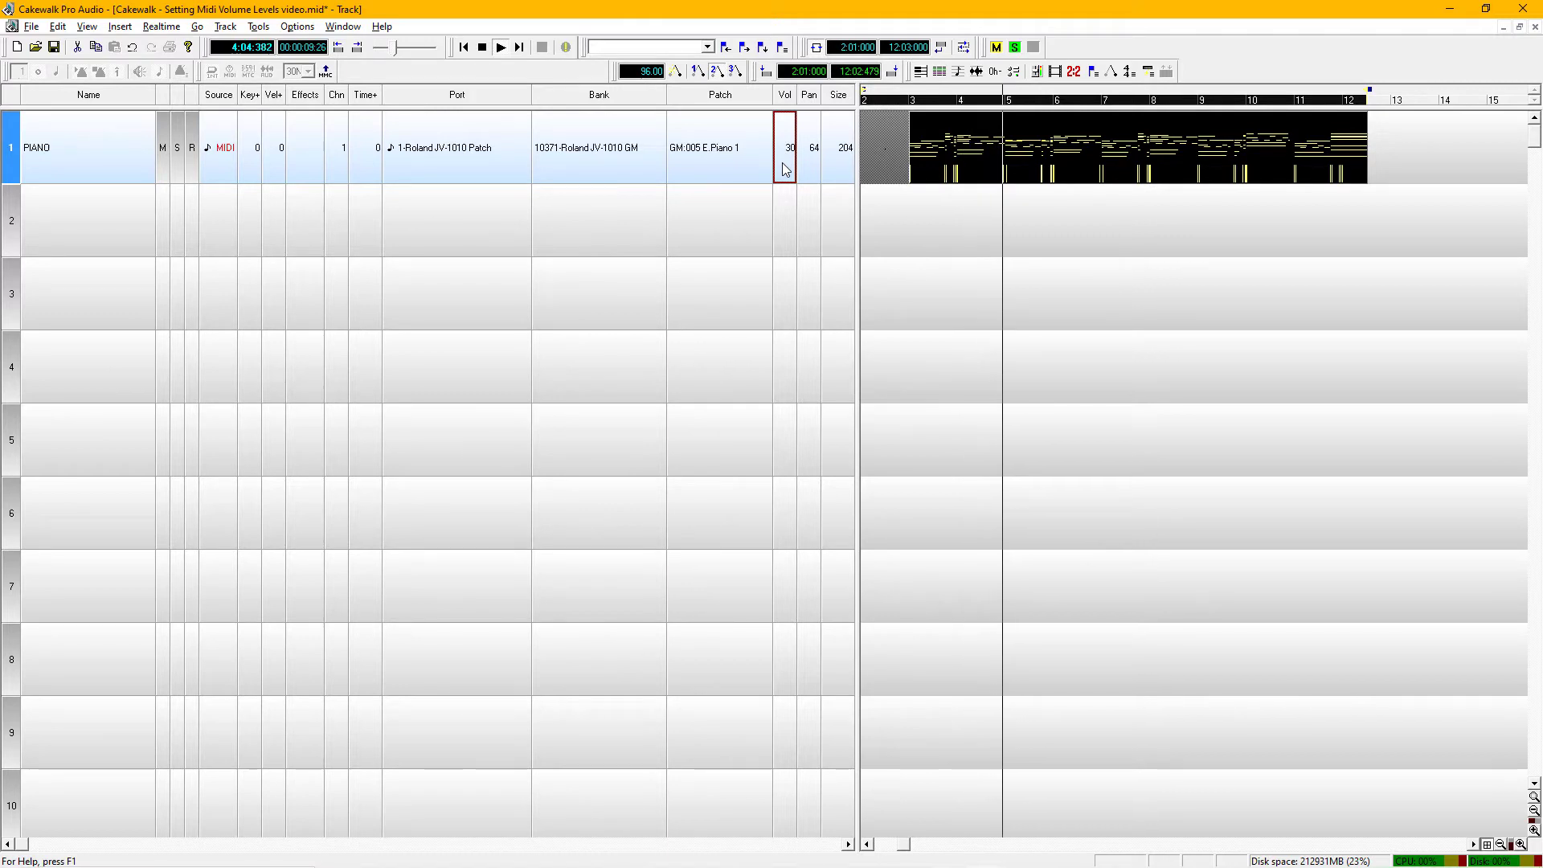
Raise the PIANO track's Vol live through 40, 60 and 70 to 100.
text(40)
key(Return)
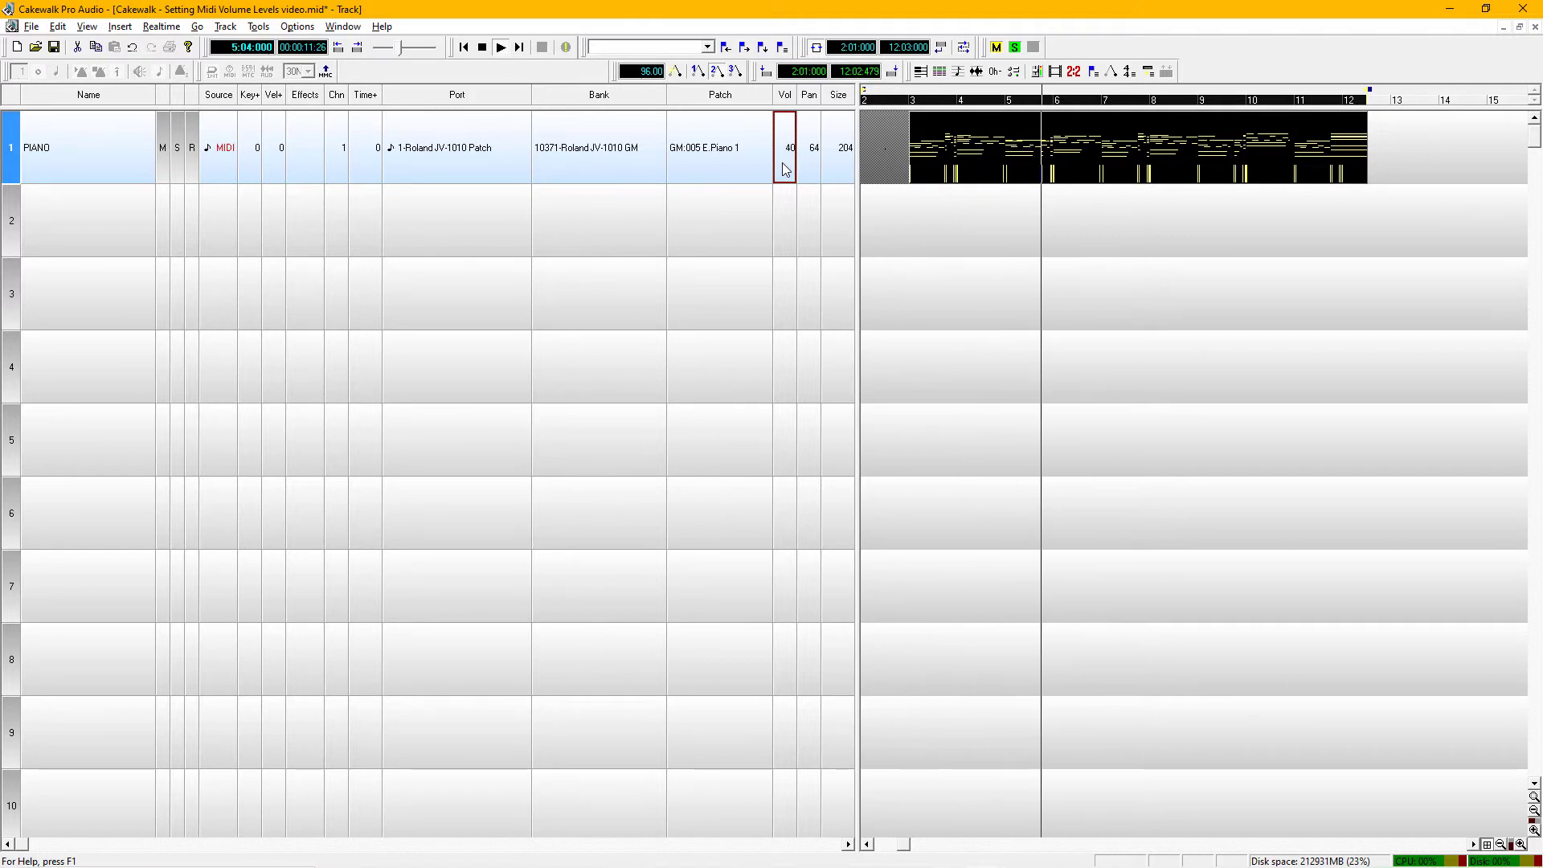
text(60)
key(Return)
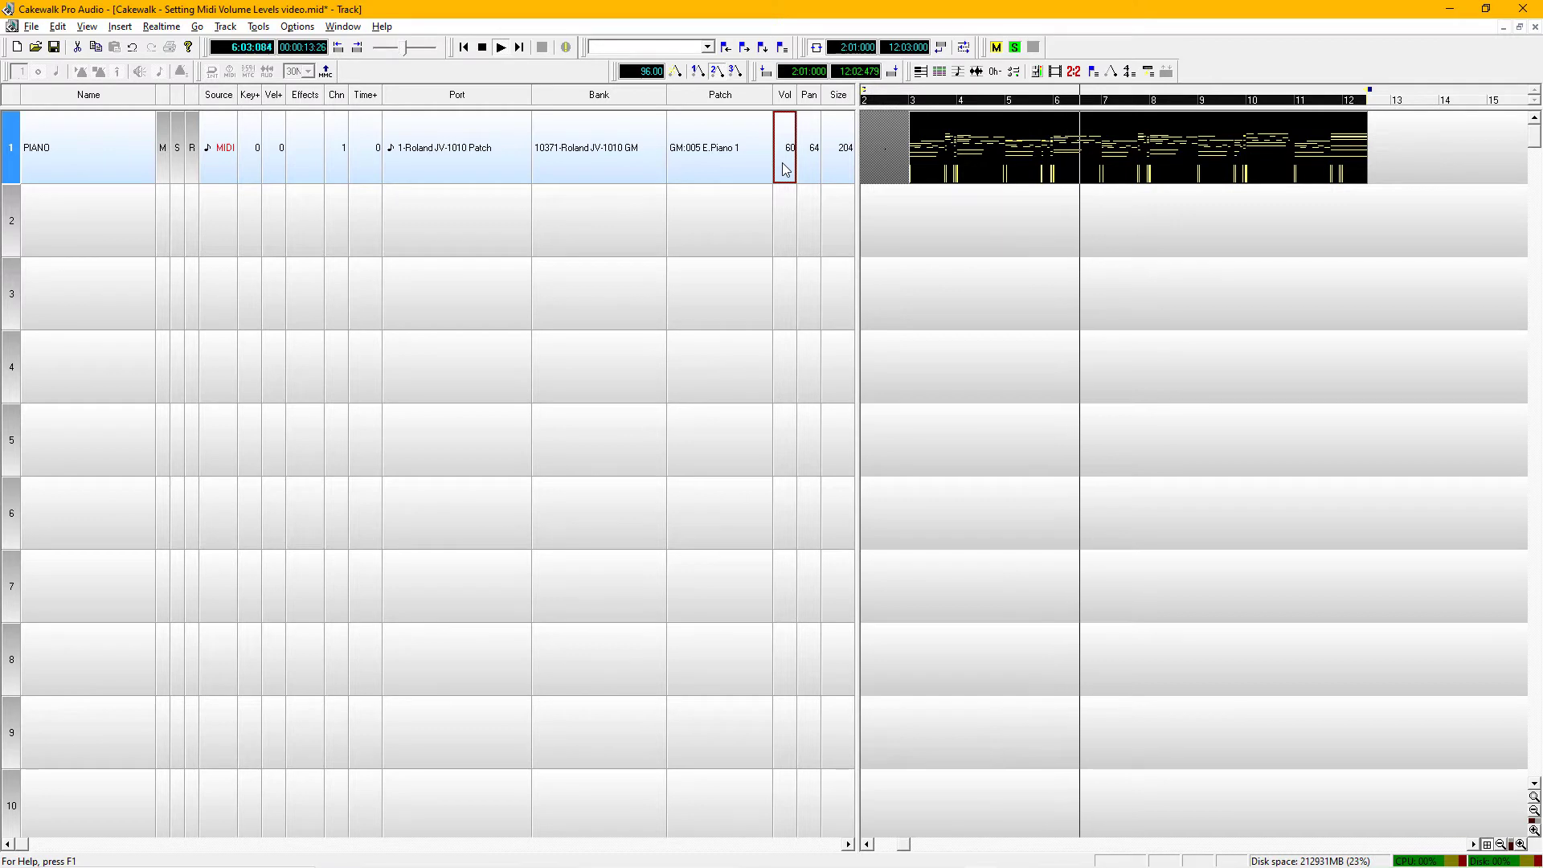
text(70)
key(Return)
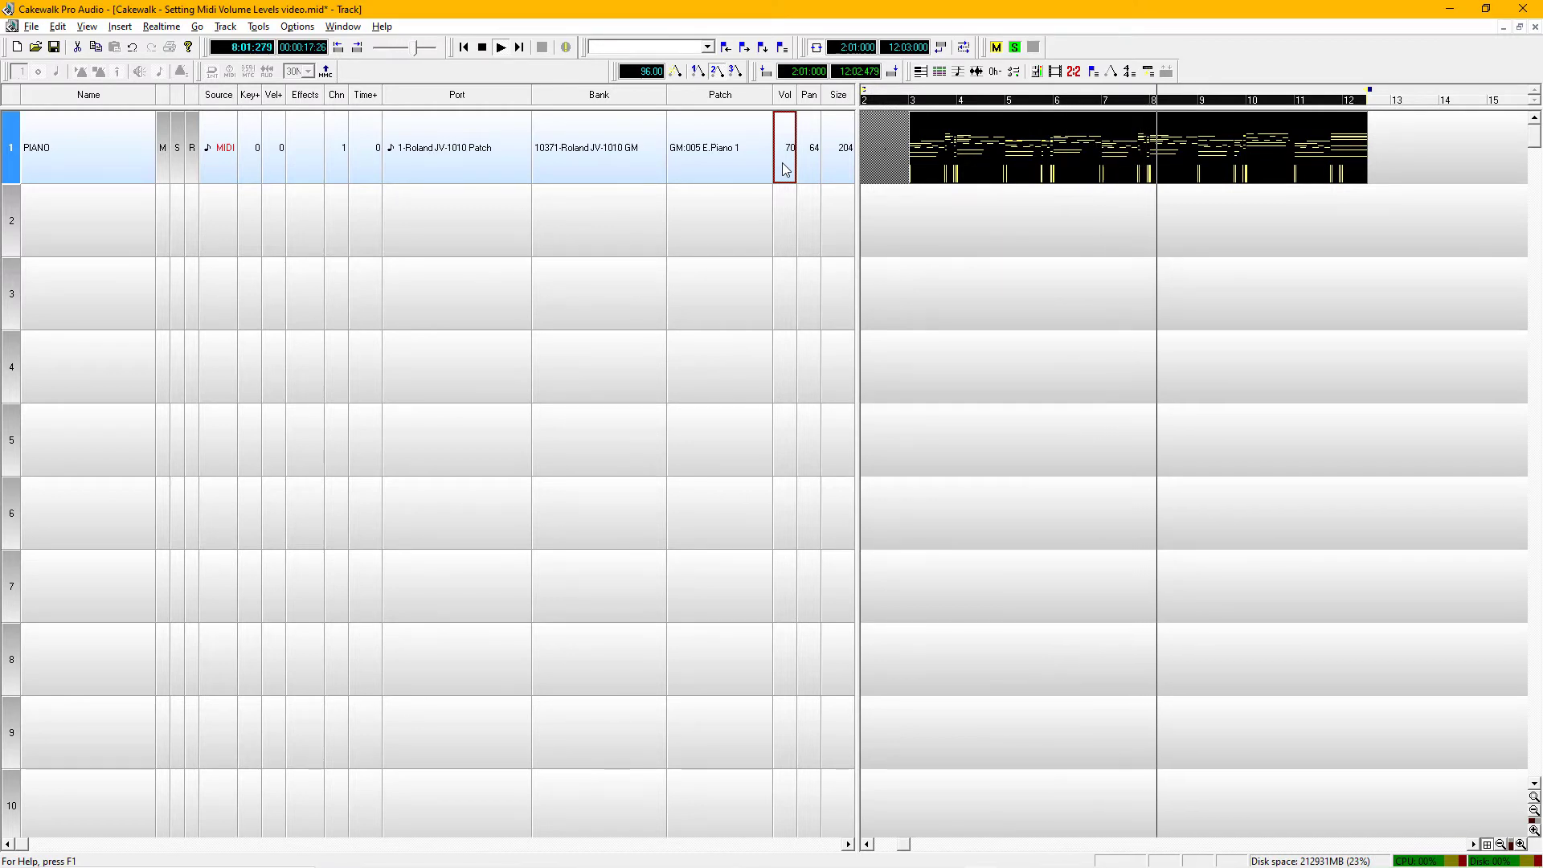
text(100)
key(Return)
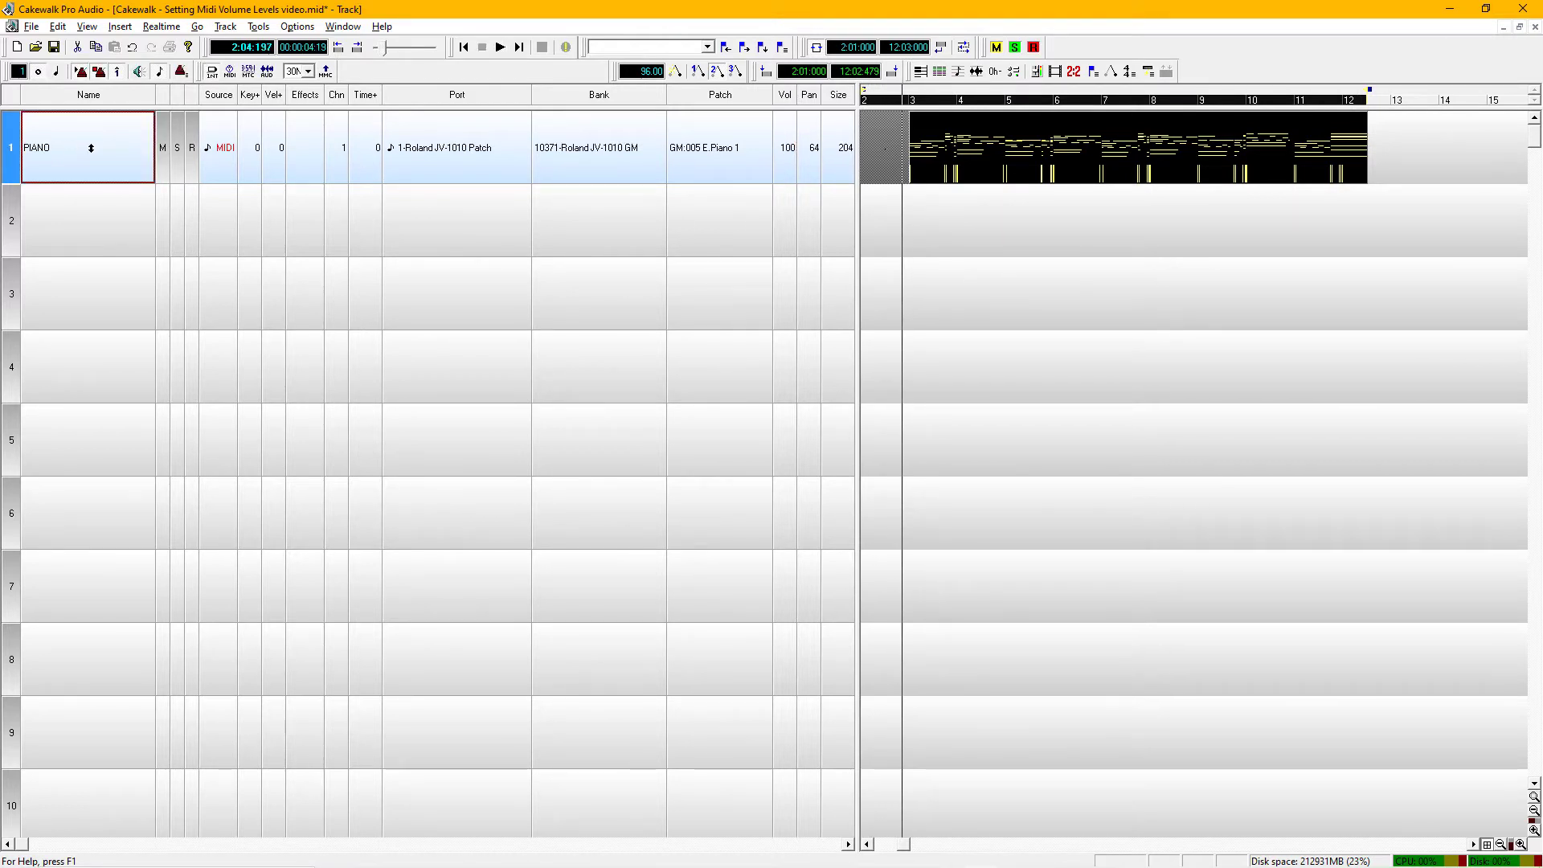
In Track 1's Event List, insert a new Controller event for 7-Volume 30.
key(alt+8)
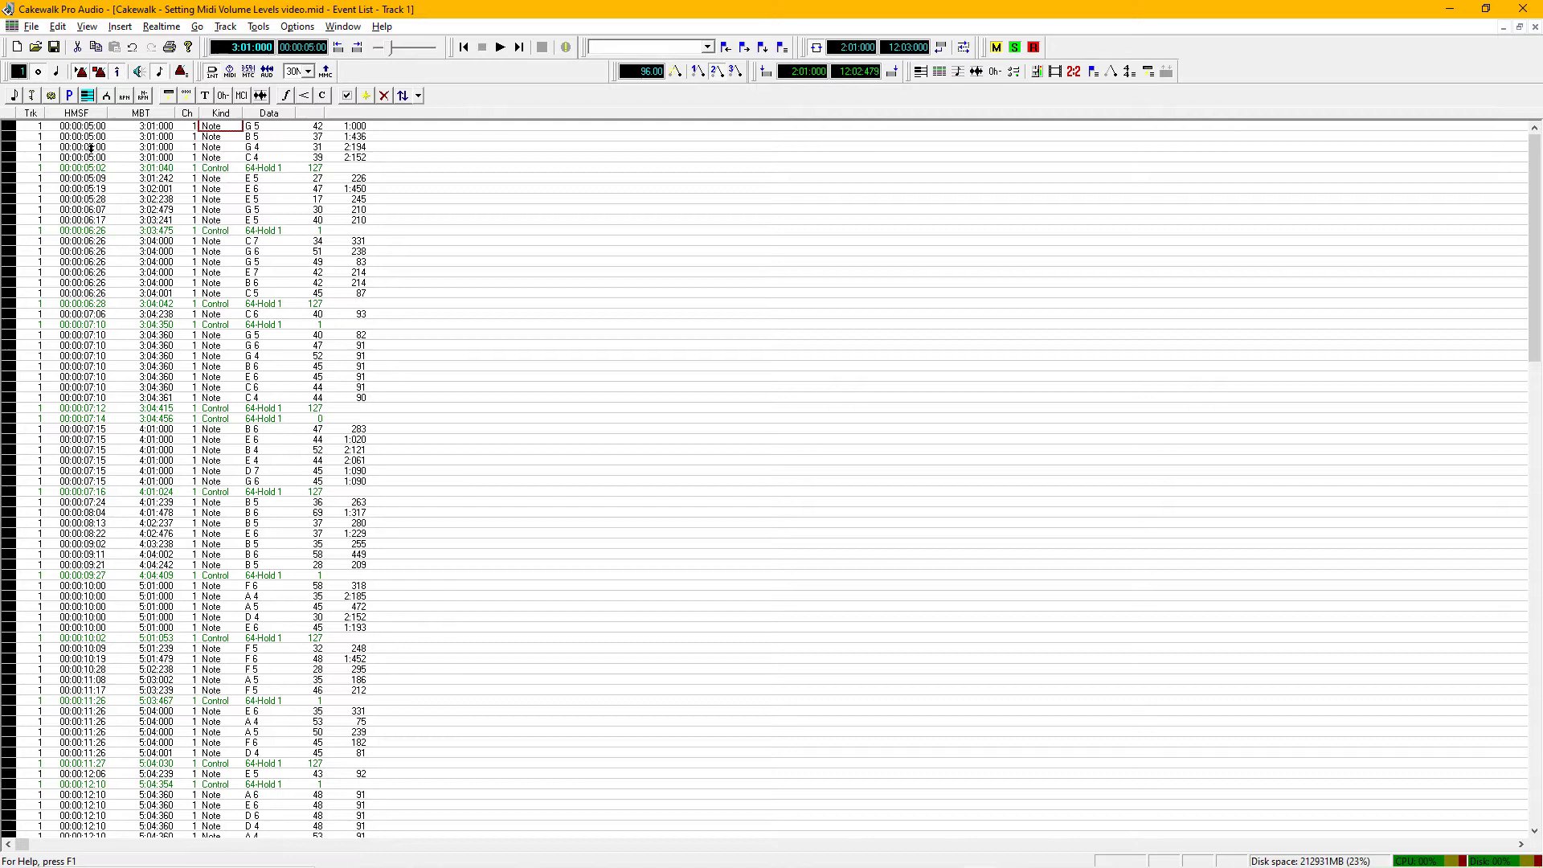
key(Insert)
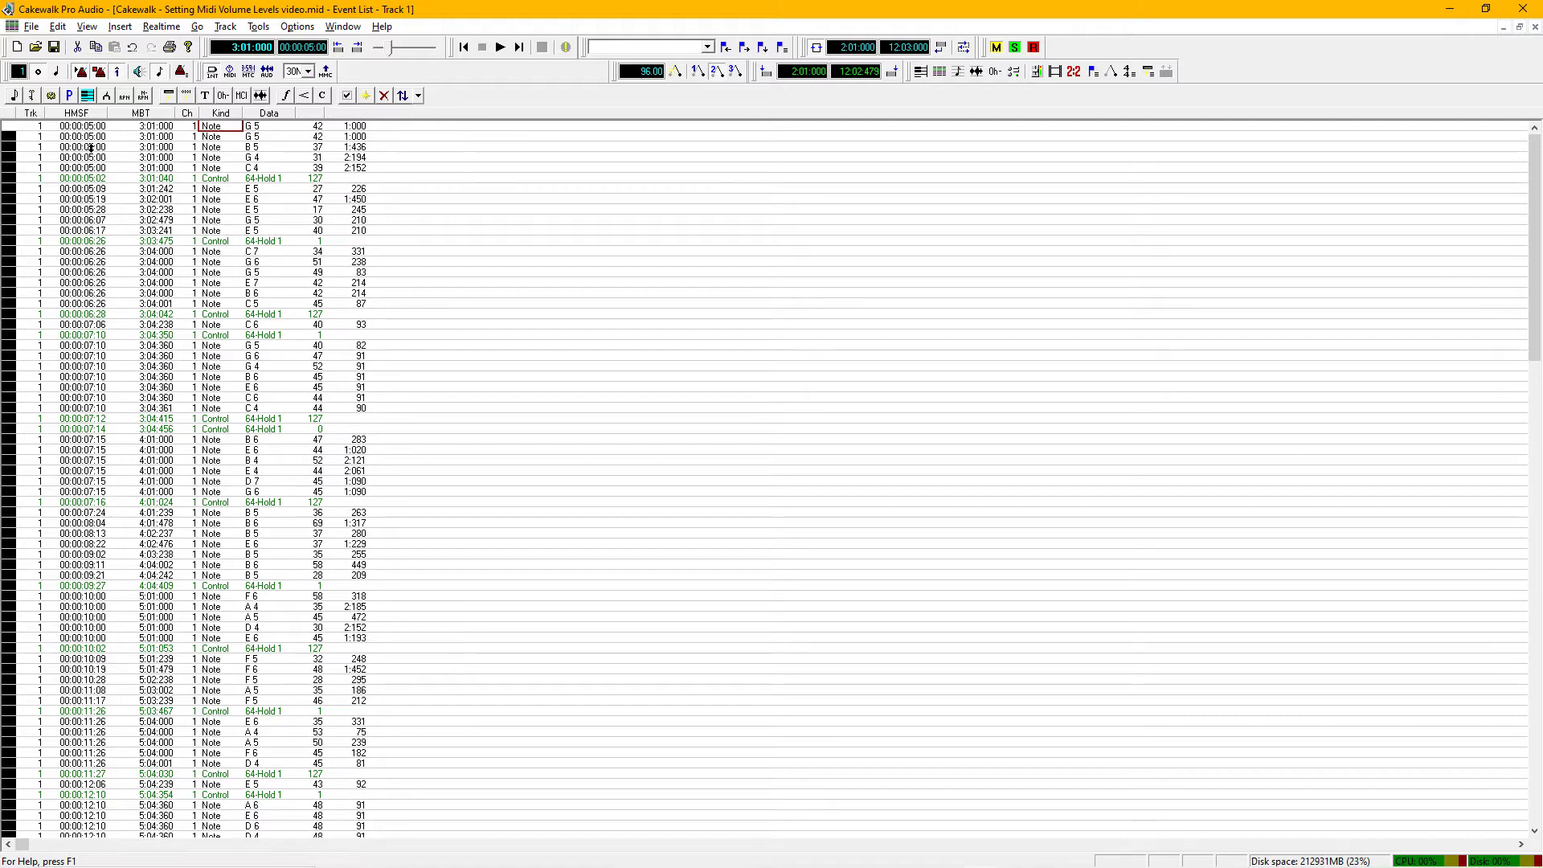
key(Return)
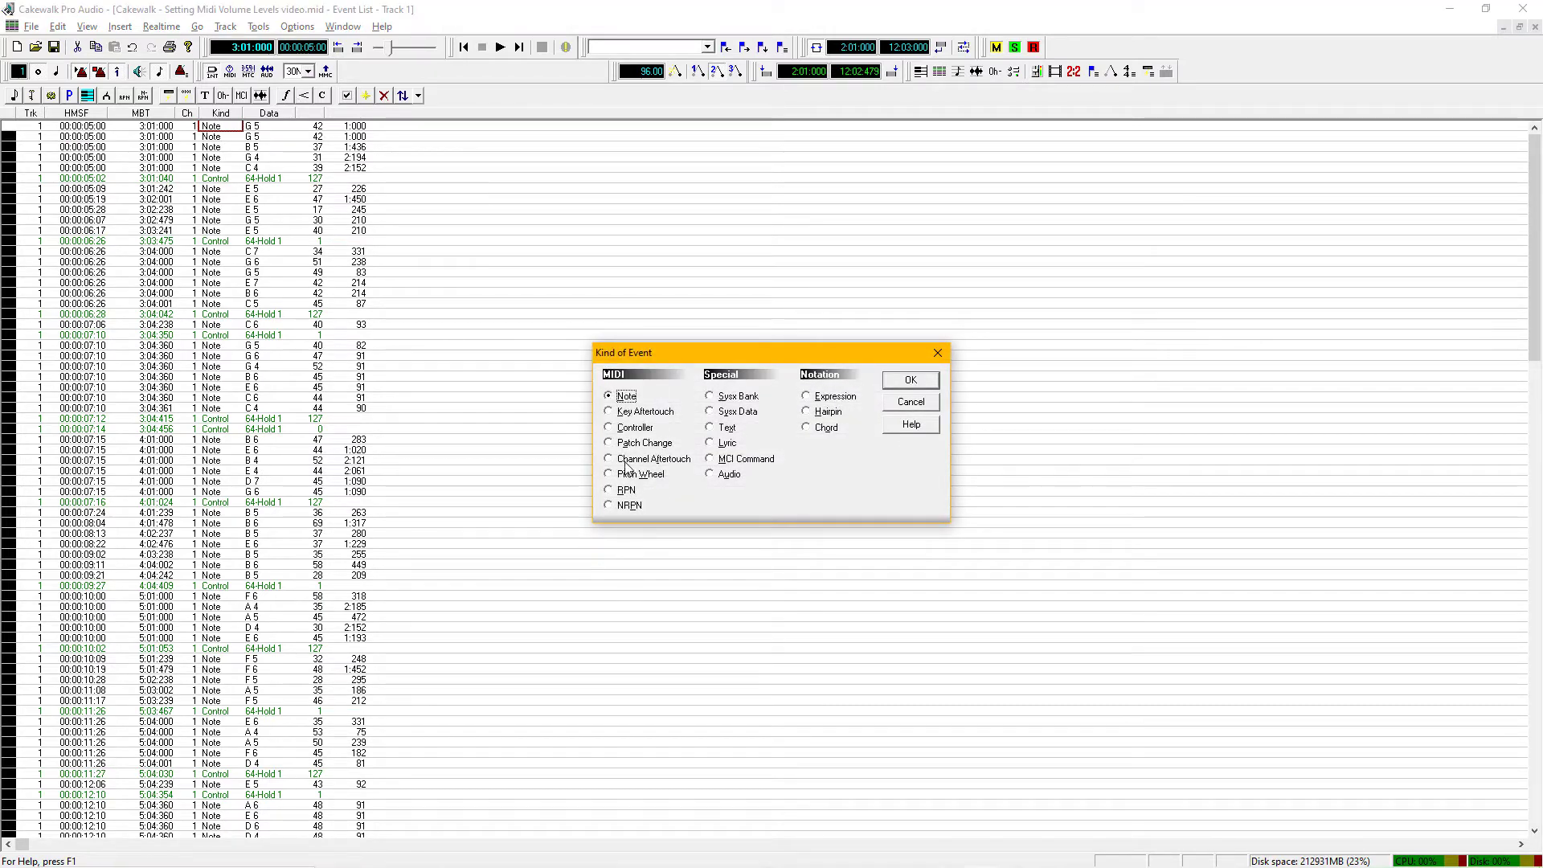
click(908, 381)
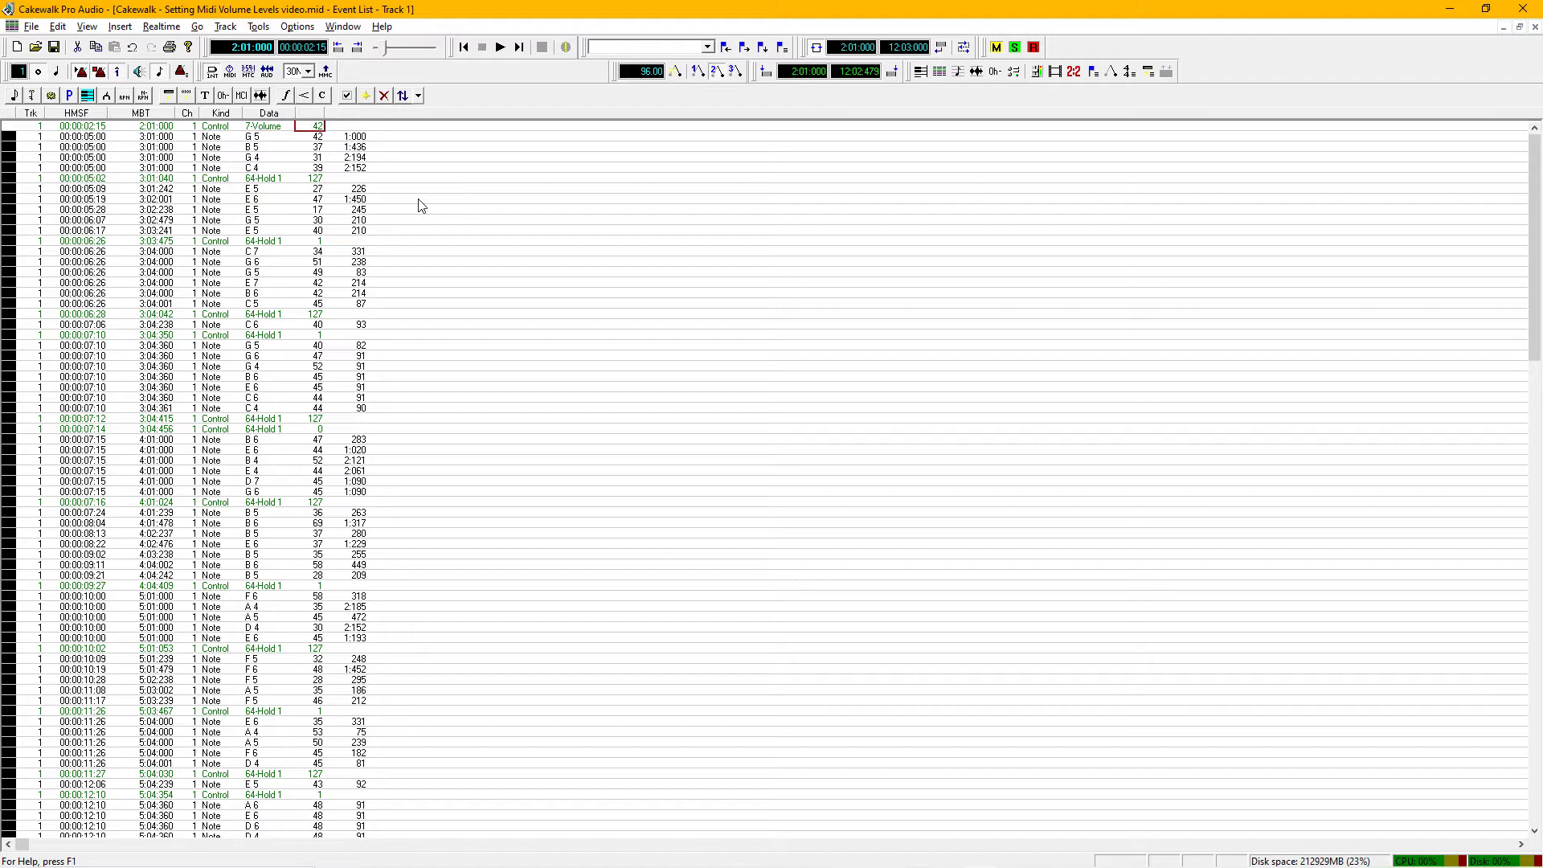
Move the now time to bar 2.
key(F5)
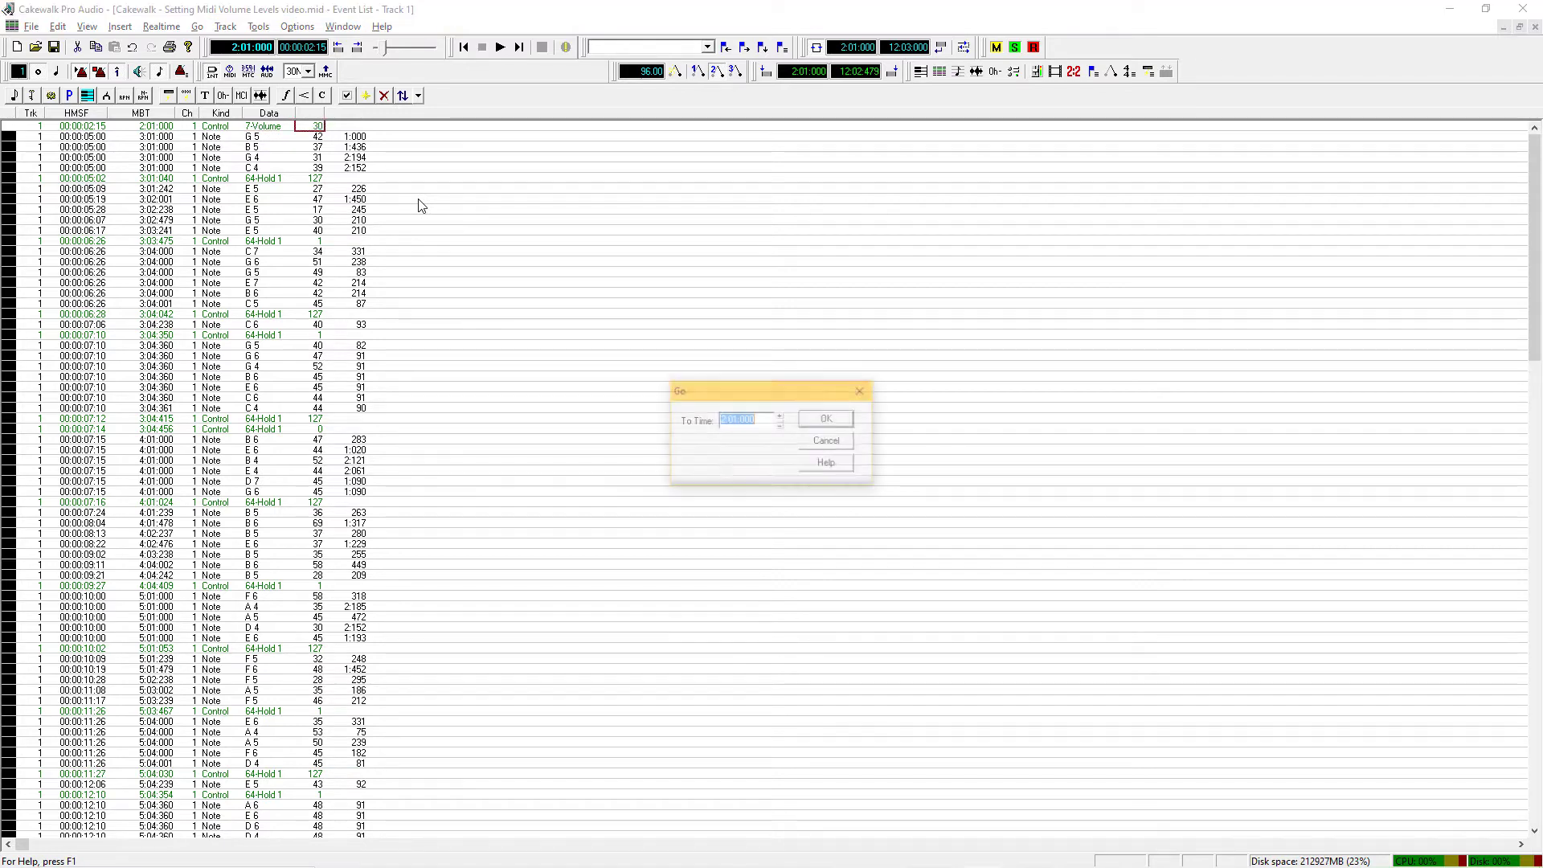
text(2)
key(Return)
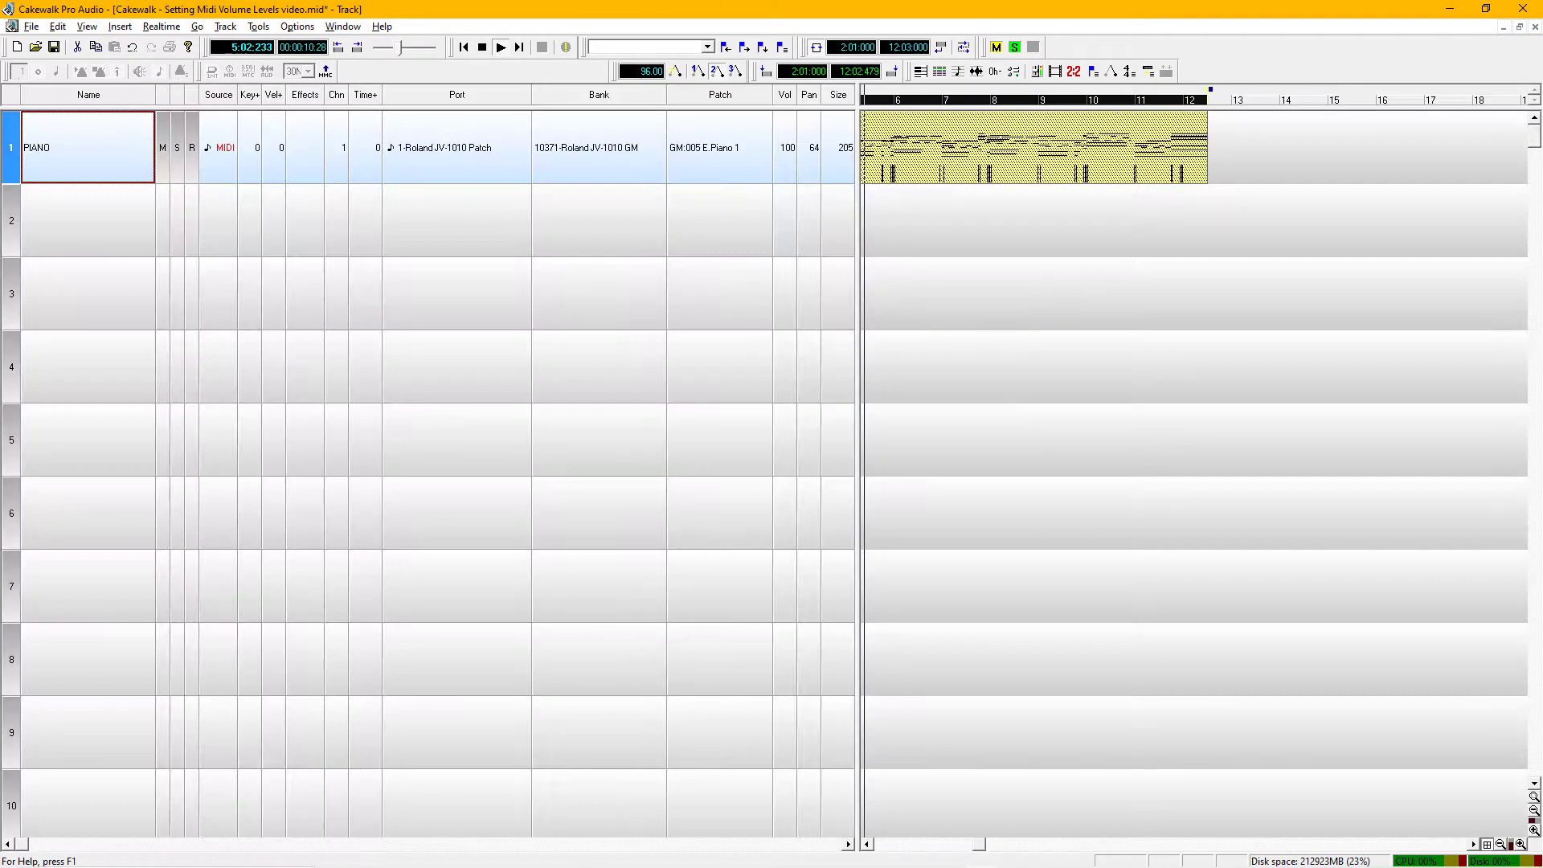
Select the PIANO track's Vol cell and stop playback, rewinding to 2:01:000.
click(785, 173)
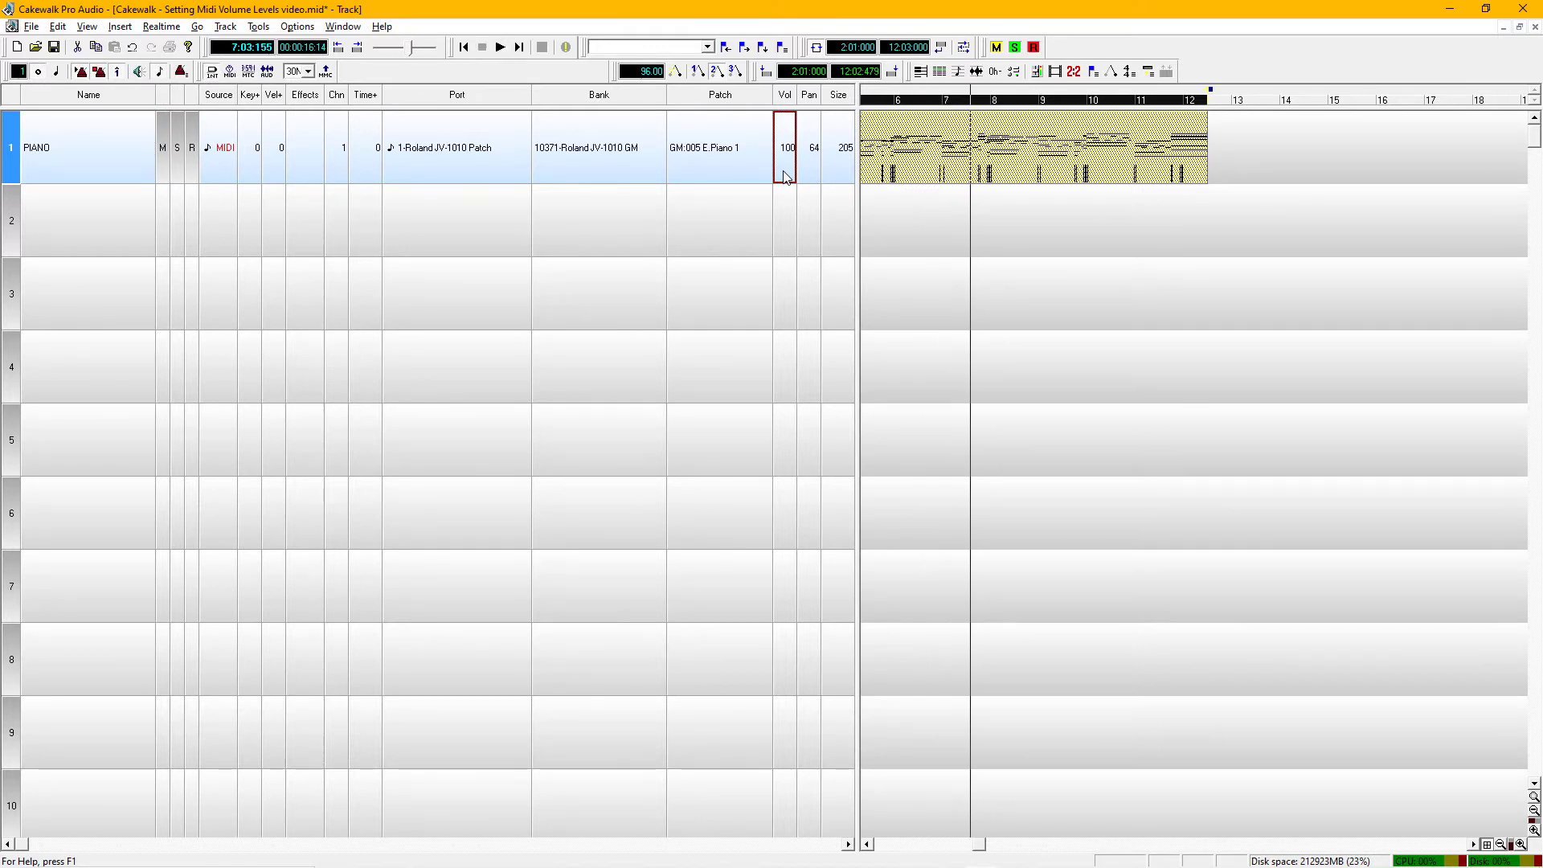
key(space)
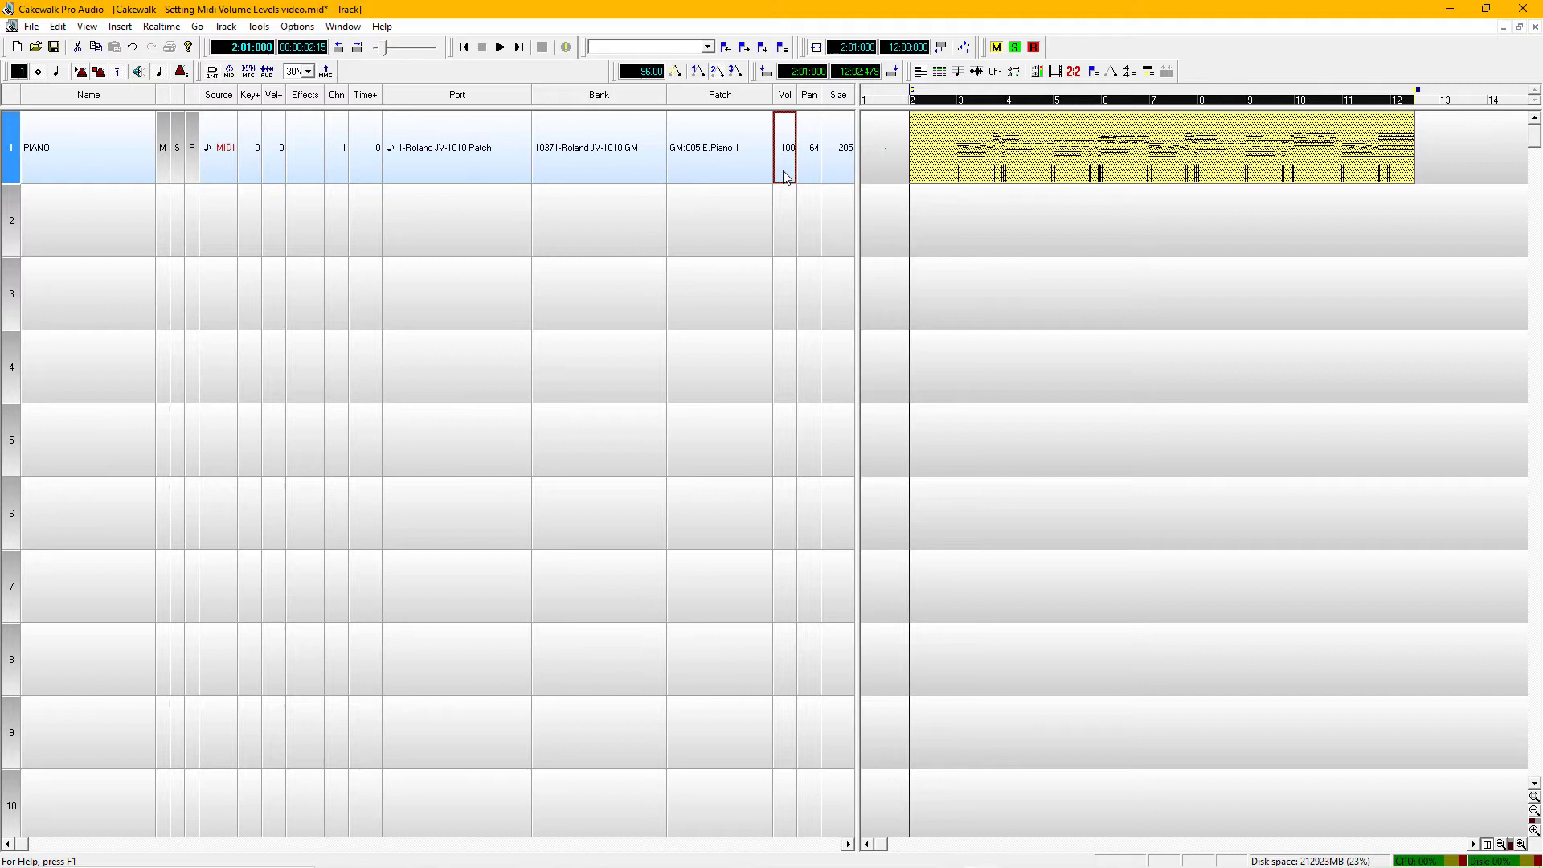
Change the 7-Volume controller event's value to 127 in Track 1's Event List.
key(alt+8)
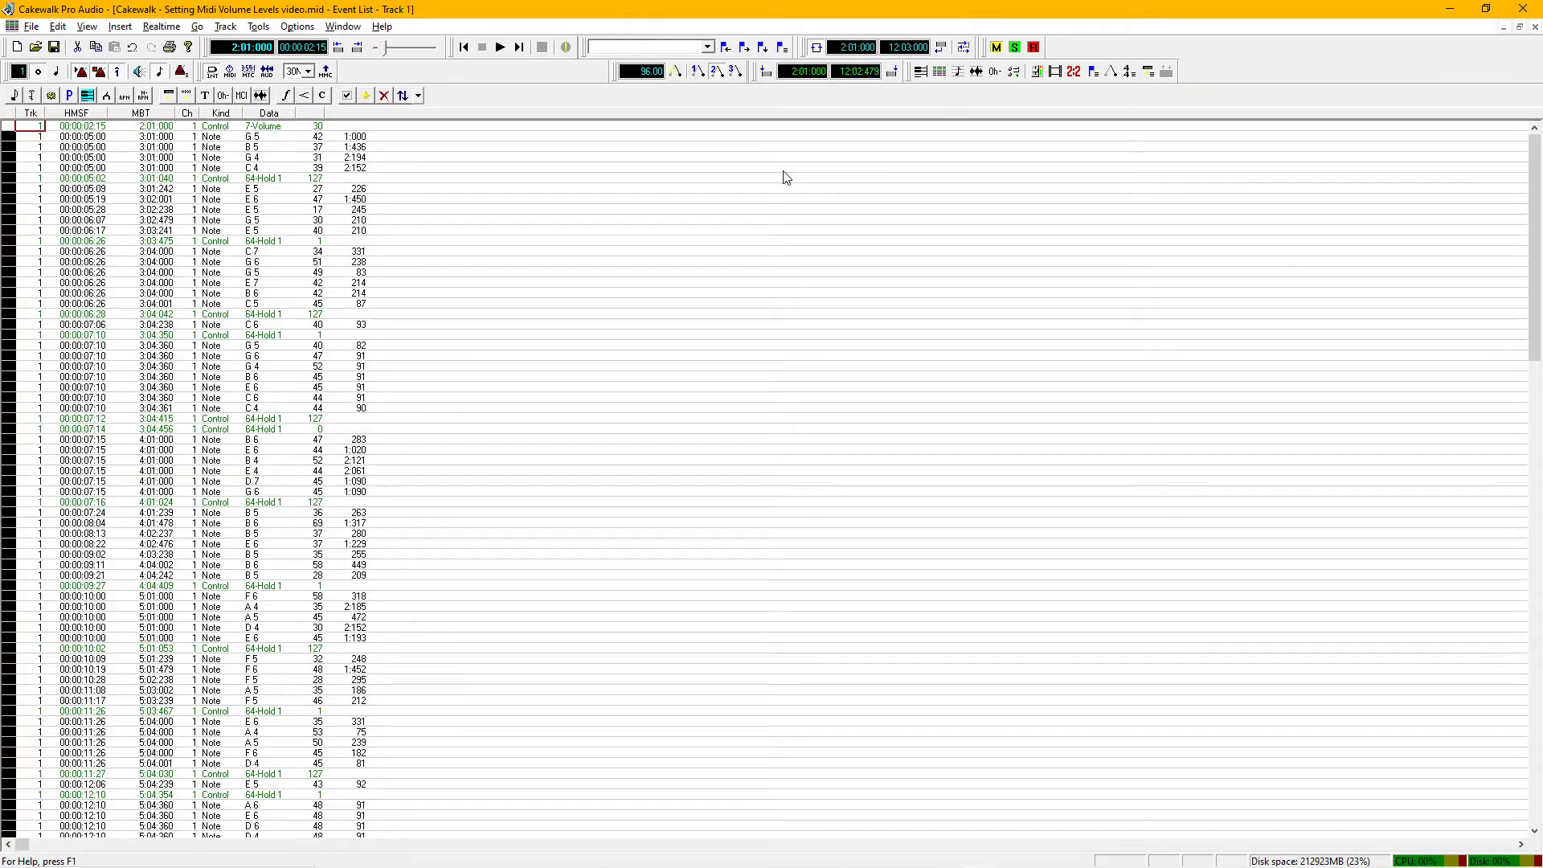
key(Right)
key(Right)
key(Right)
key(Right)
key(Right)
key(Right)
text(127)
key(Return)
Play from measure 2 and switch back to the Track view during playback.
key(F5)
text(2)
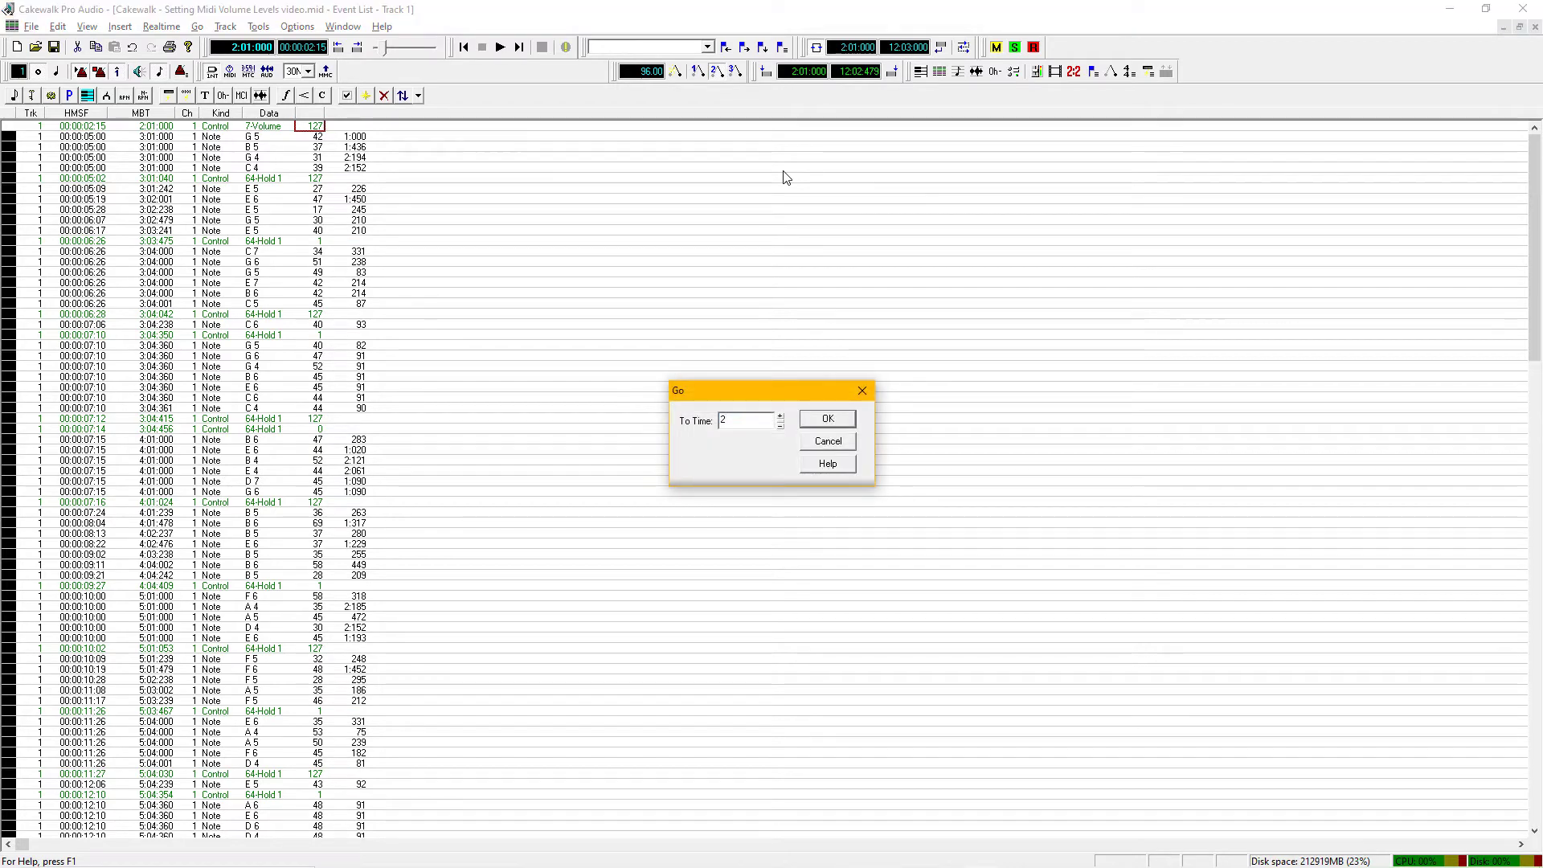
key(Return)
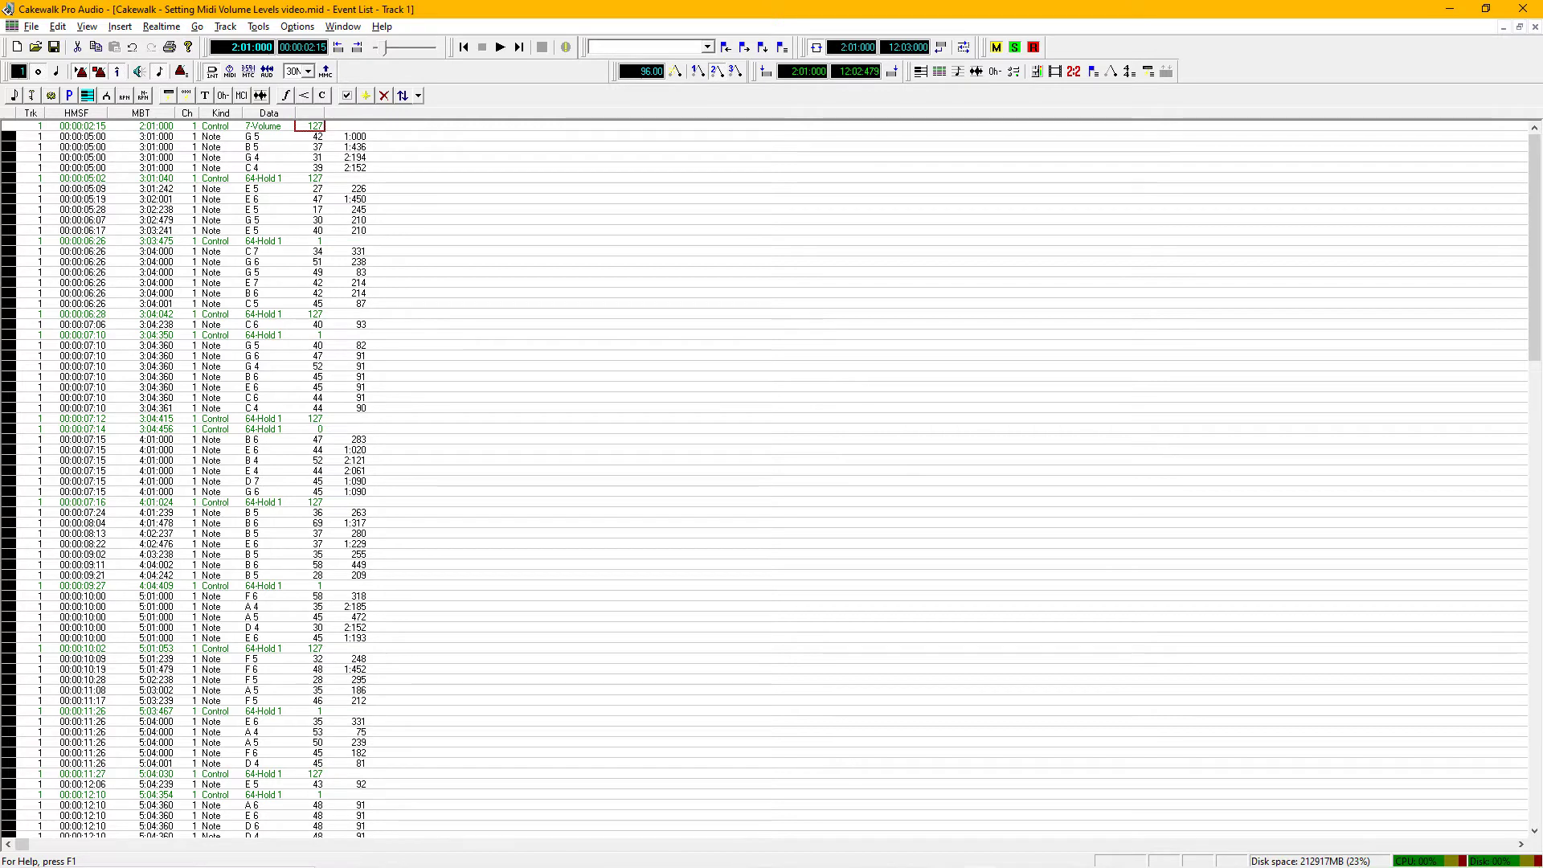
key(space)
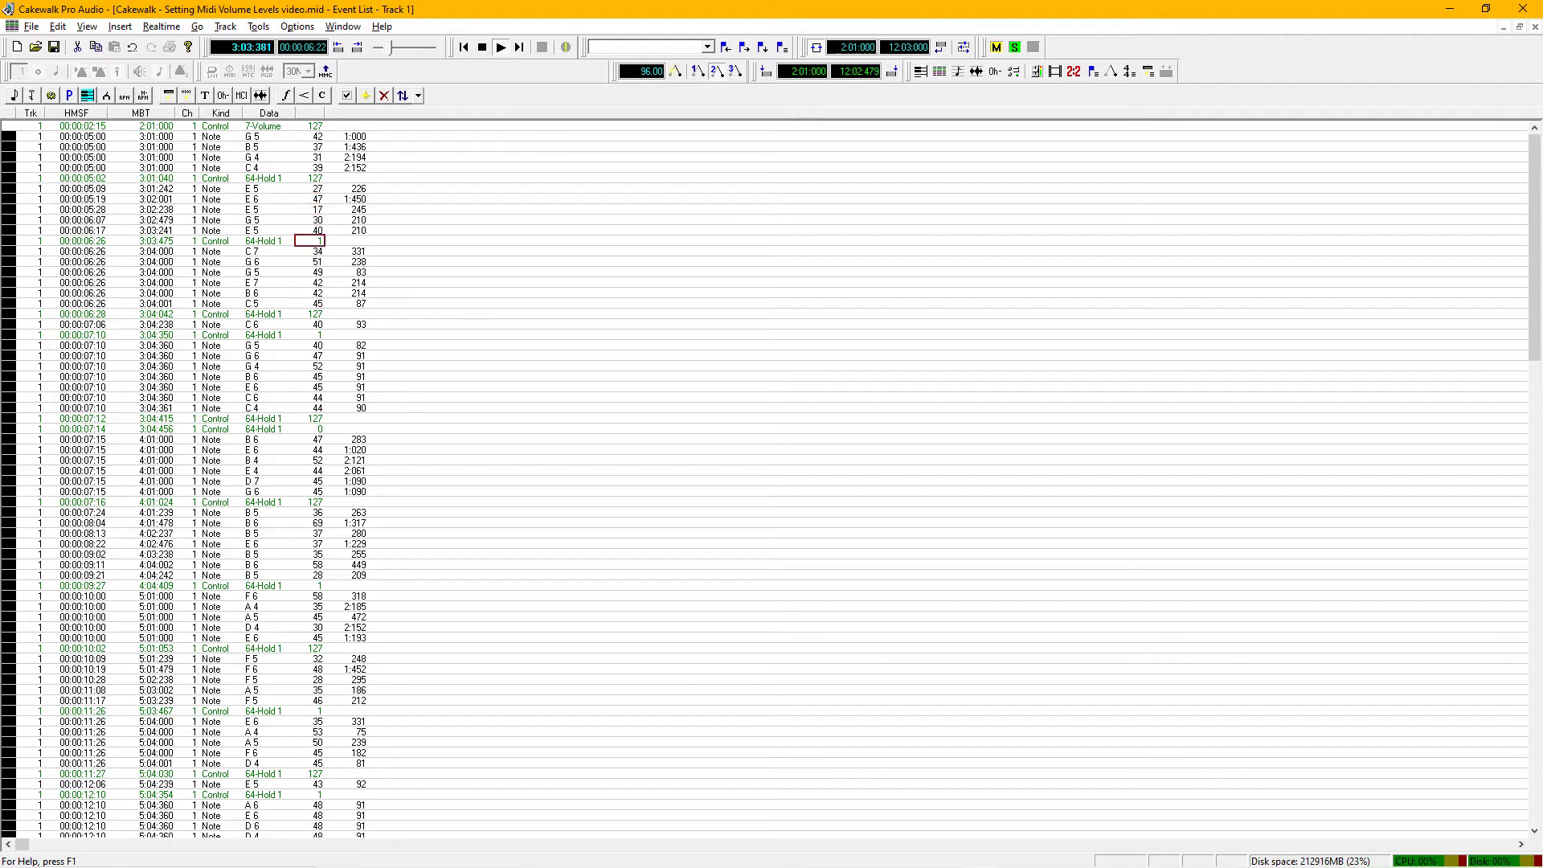
key(ctrl+F4)
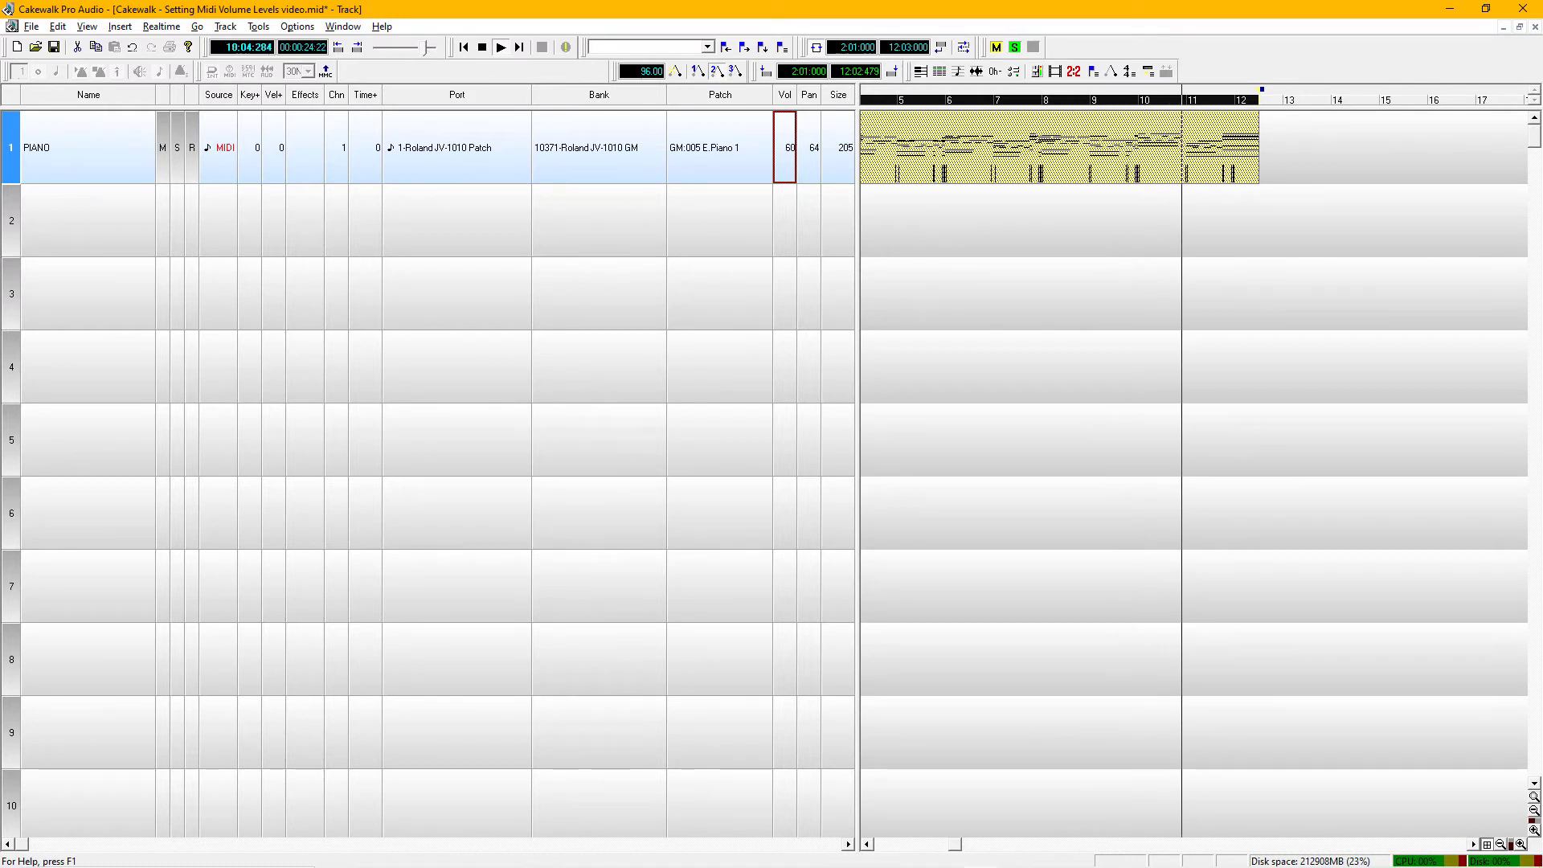
Stop, restart playback from measure 2, and open the piano track's Event List while it plays.
key(space)
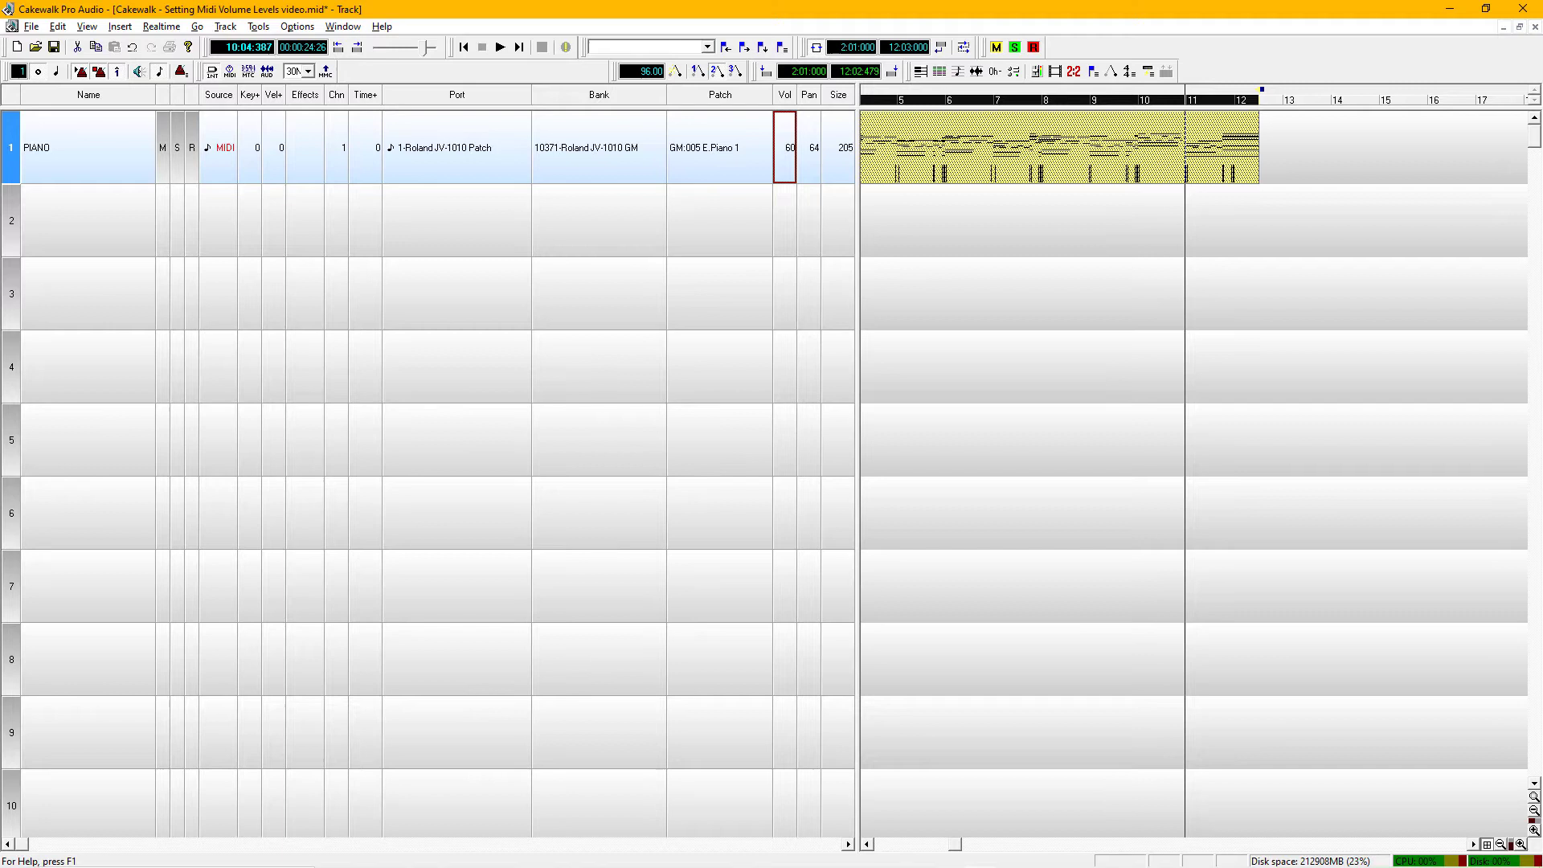
key(ctrl+g)
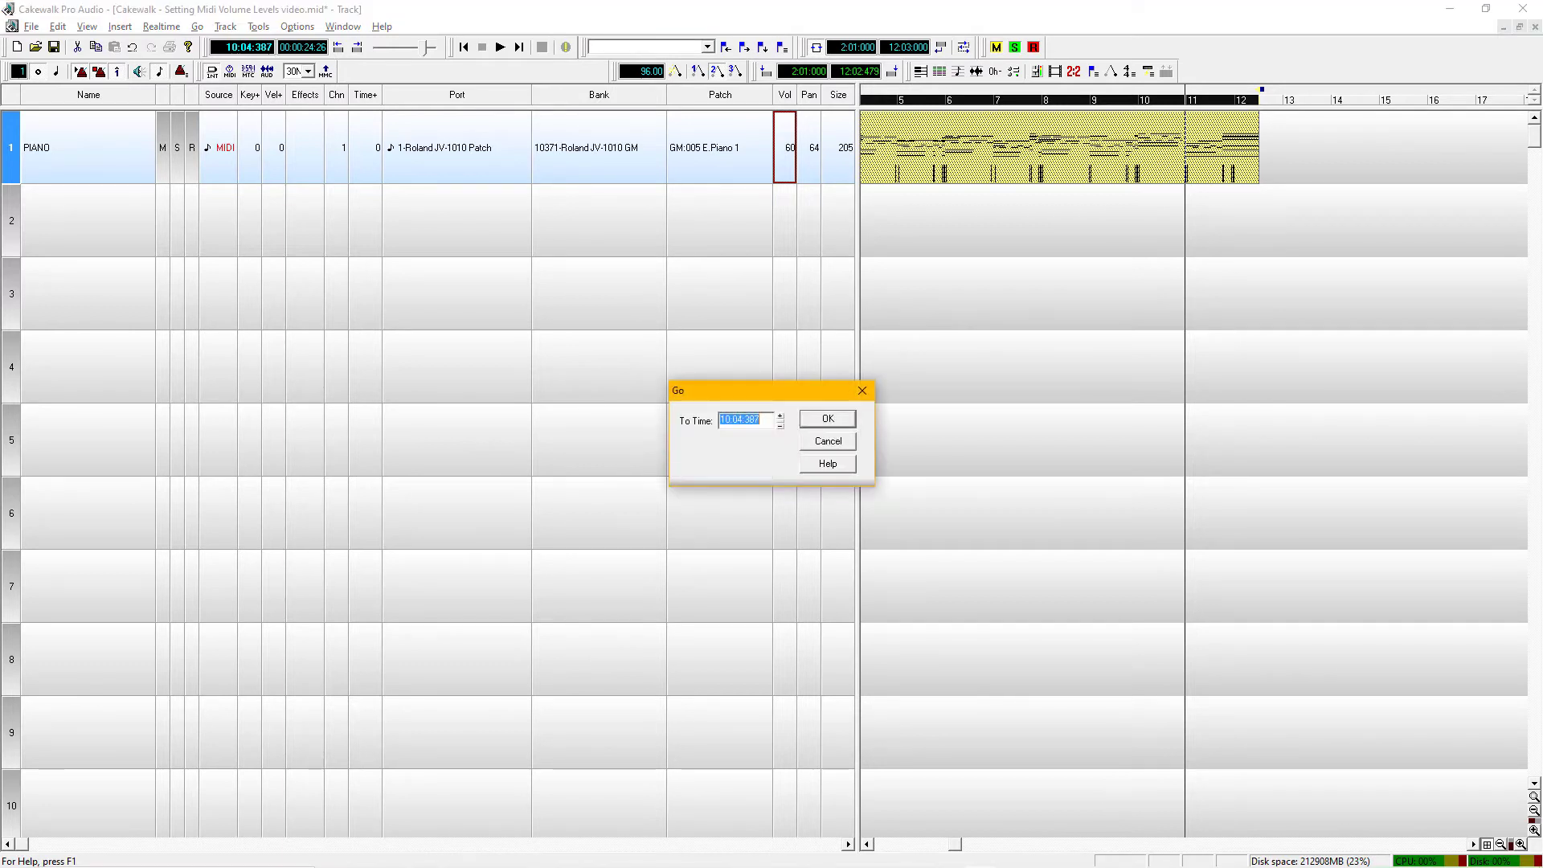
text(2)
key(Return)
key(space)
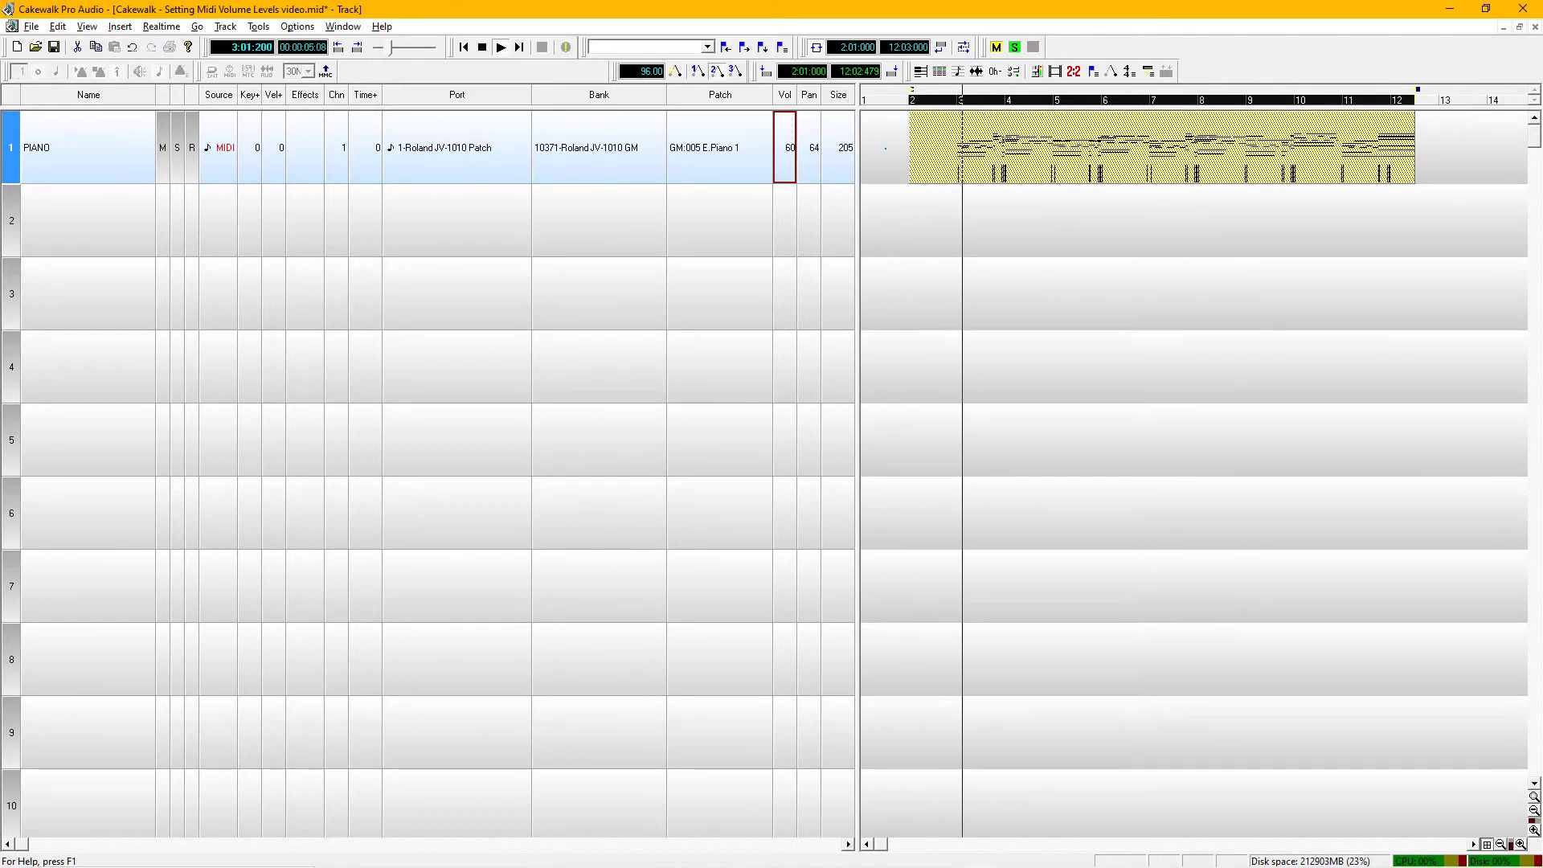
key(alt+8)
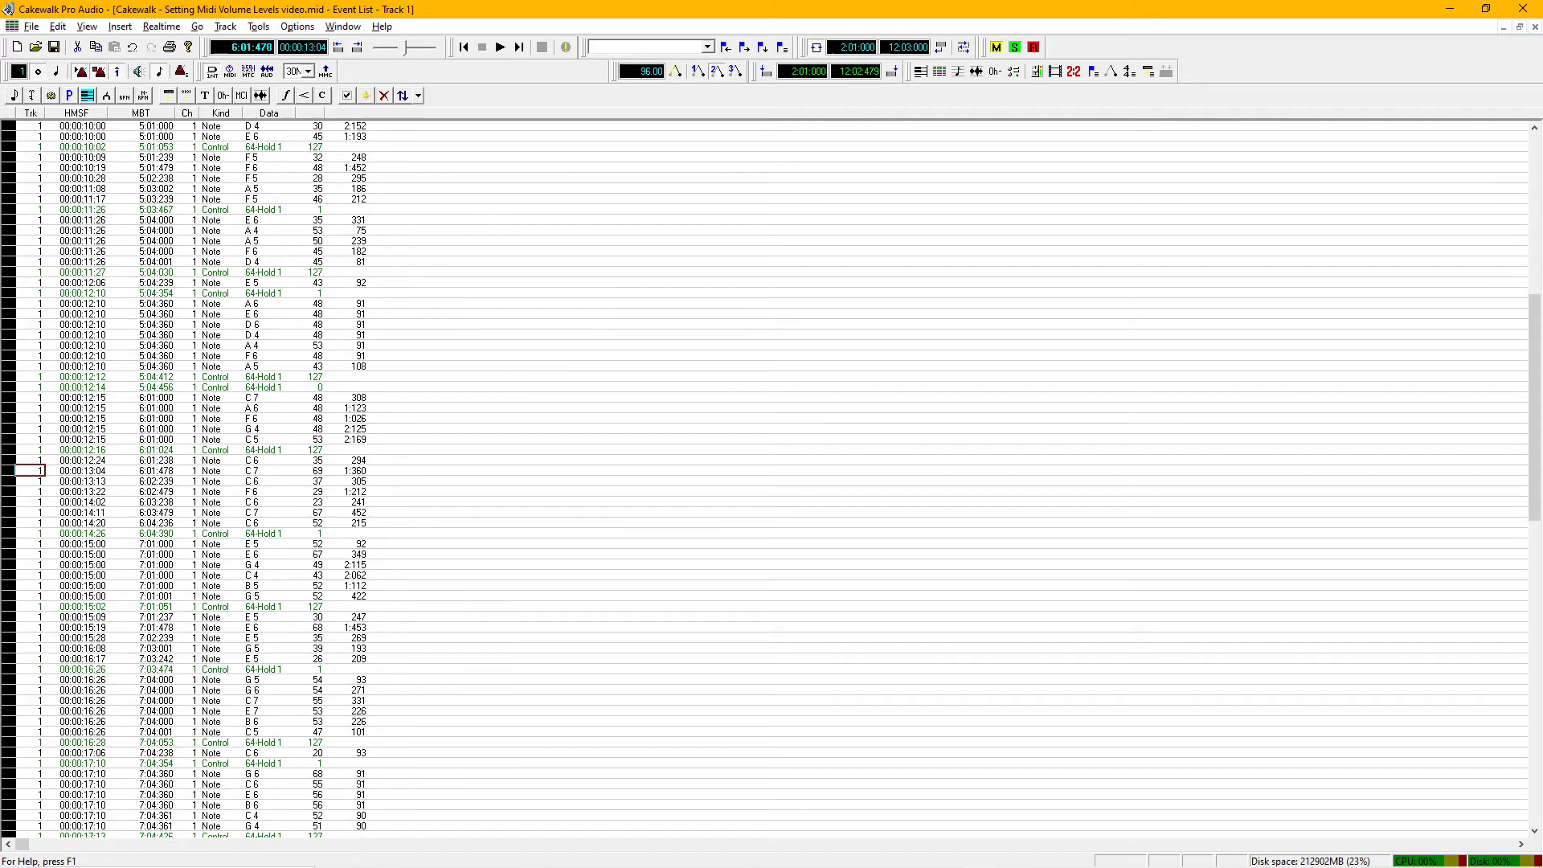
Stop playback, remove the first 7-Volume 127 event, and close the Event List.
key(space)
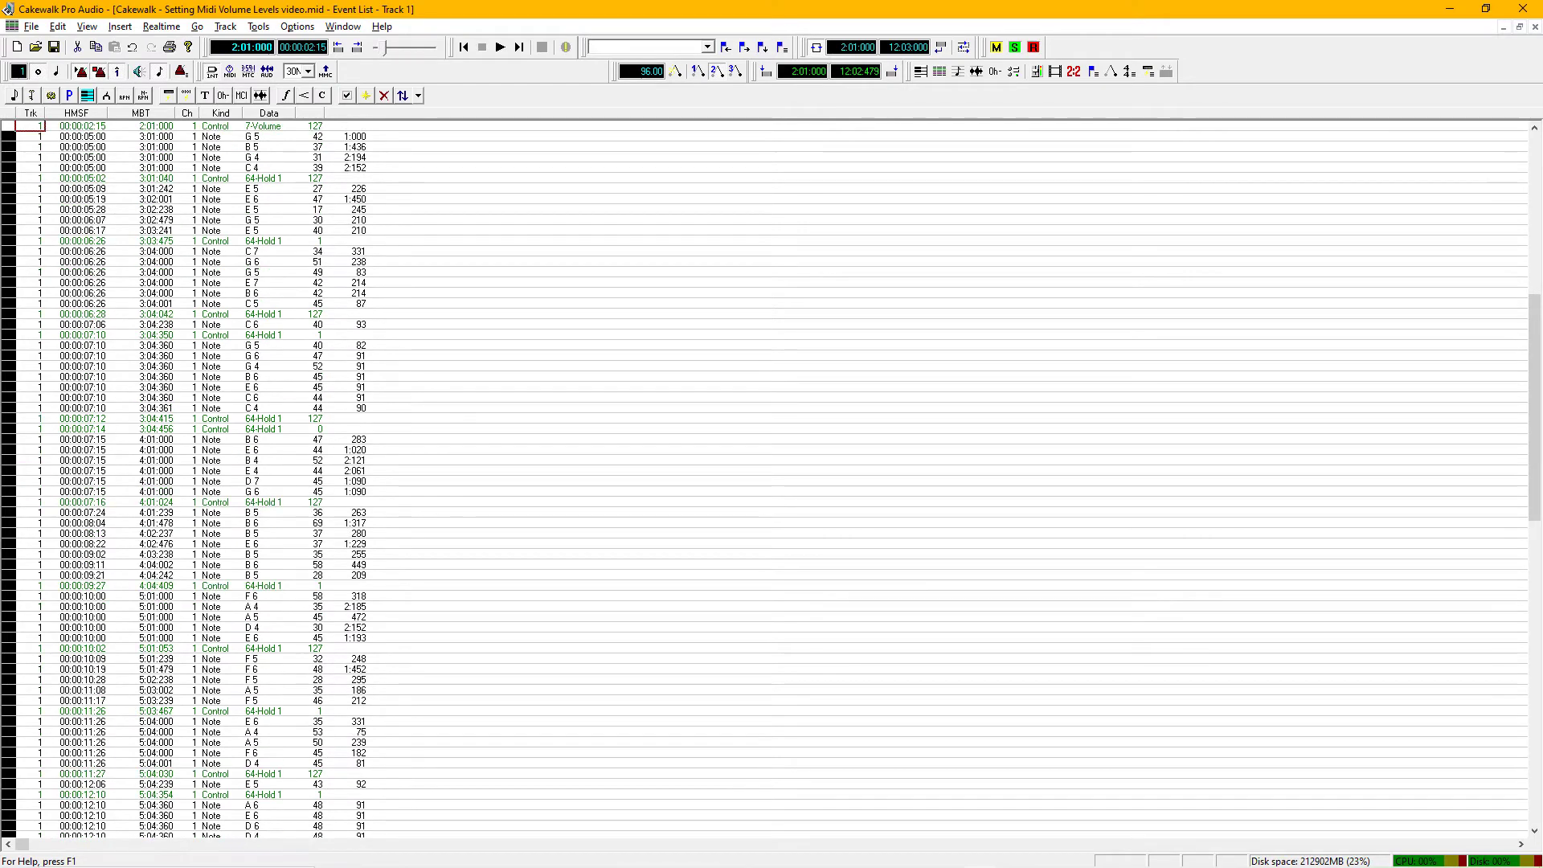
key(Right)
key(Right)
key(Right)
key(Right)
key(Right)
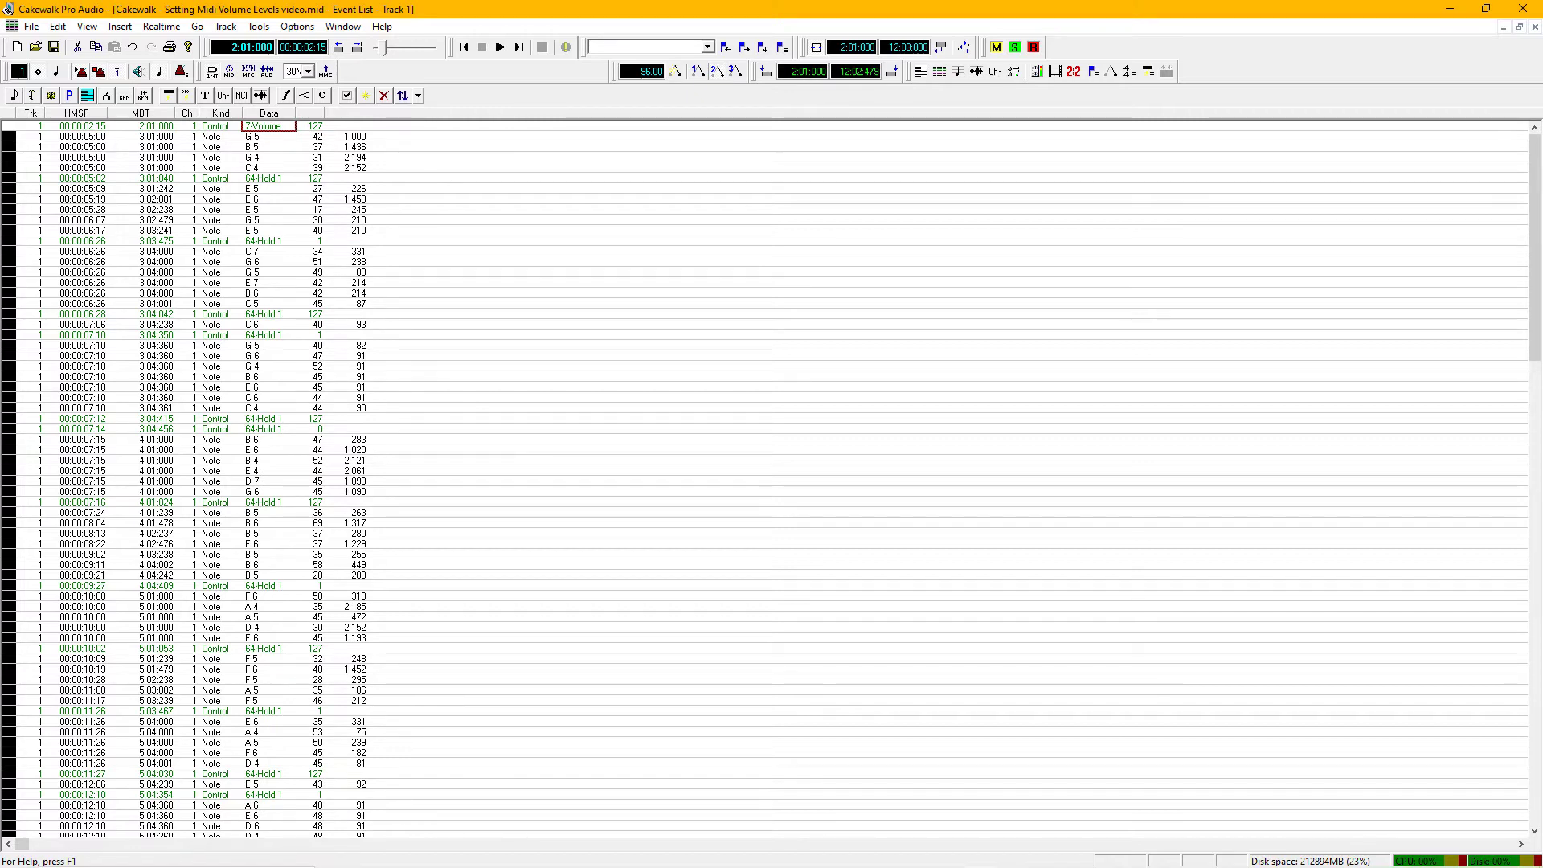
key(Delete)
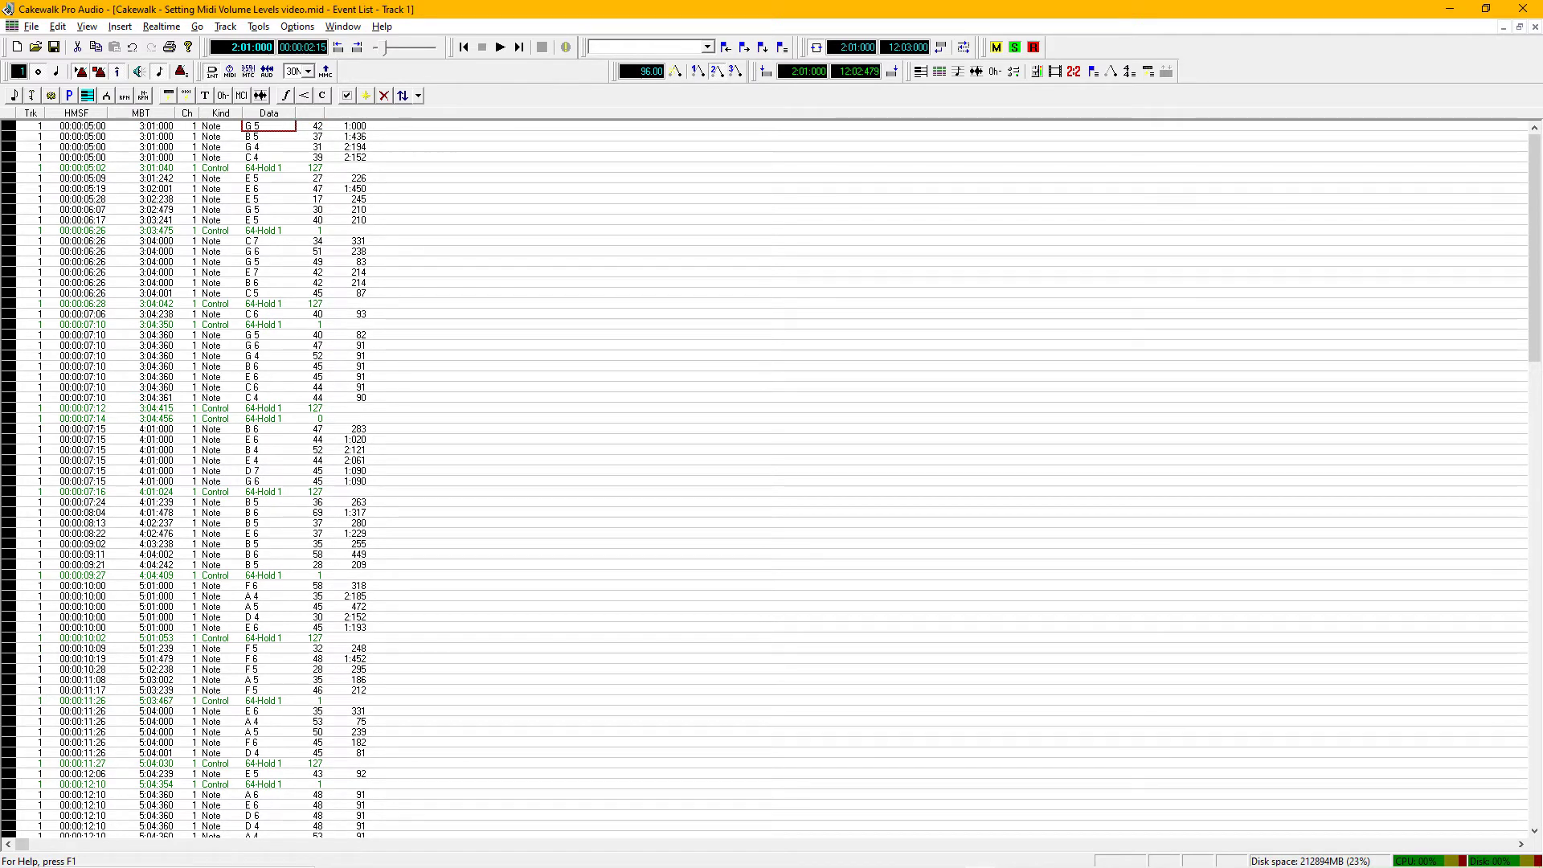
key(ctrl+F4)
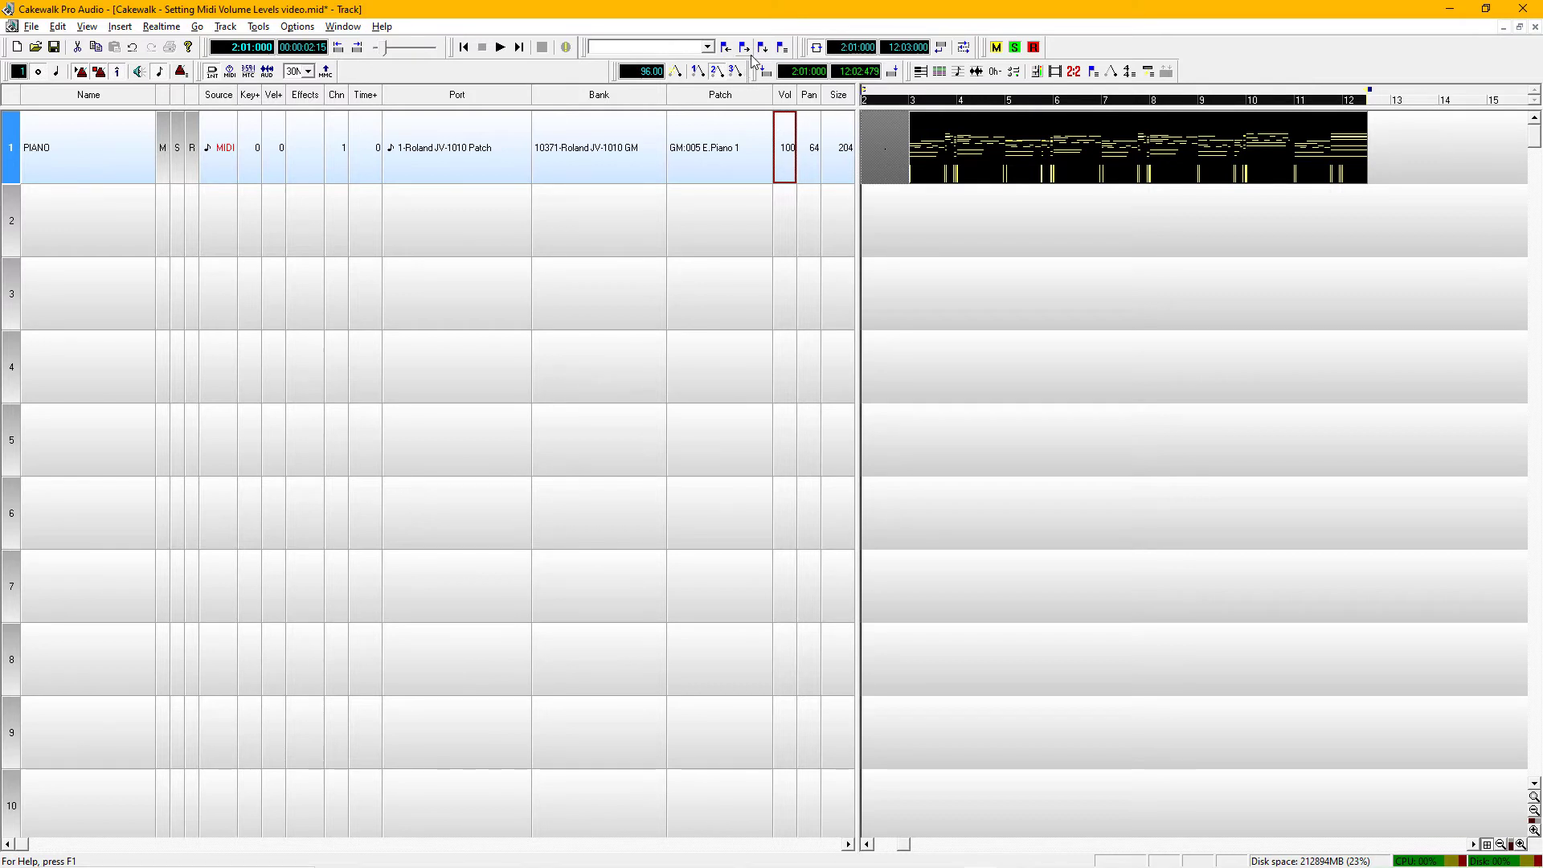
Select the PIANO track and open its Event List, starting with note events at 3:01:000.
click(97, 157)
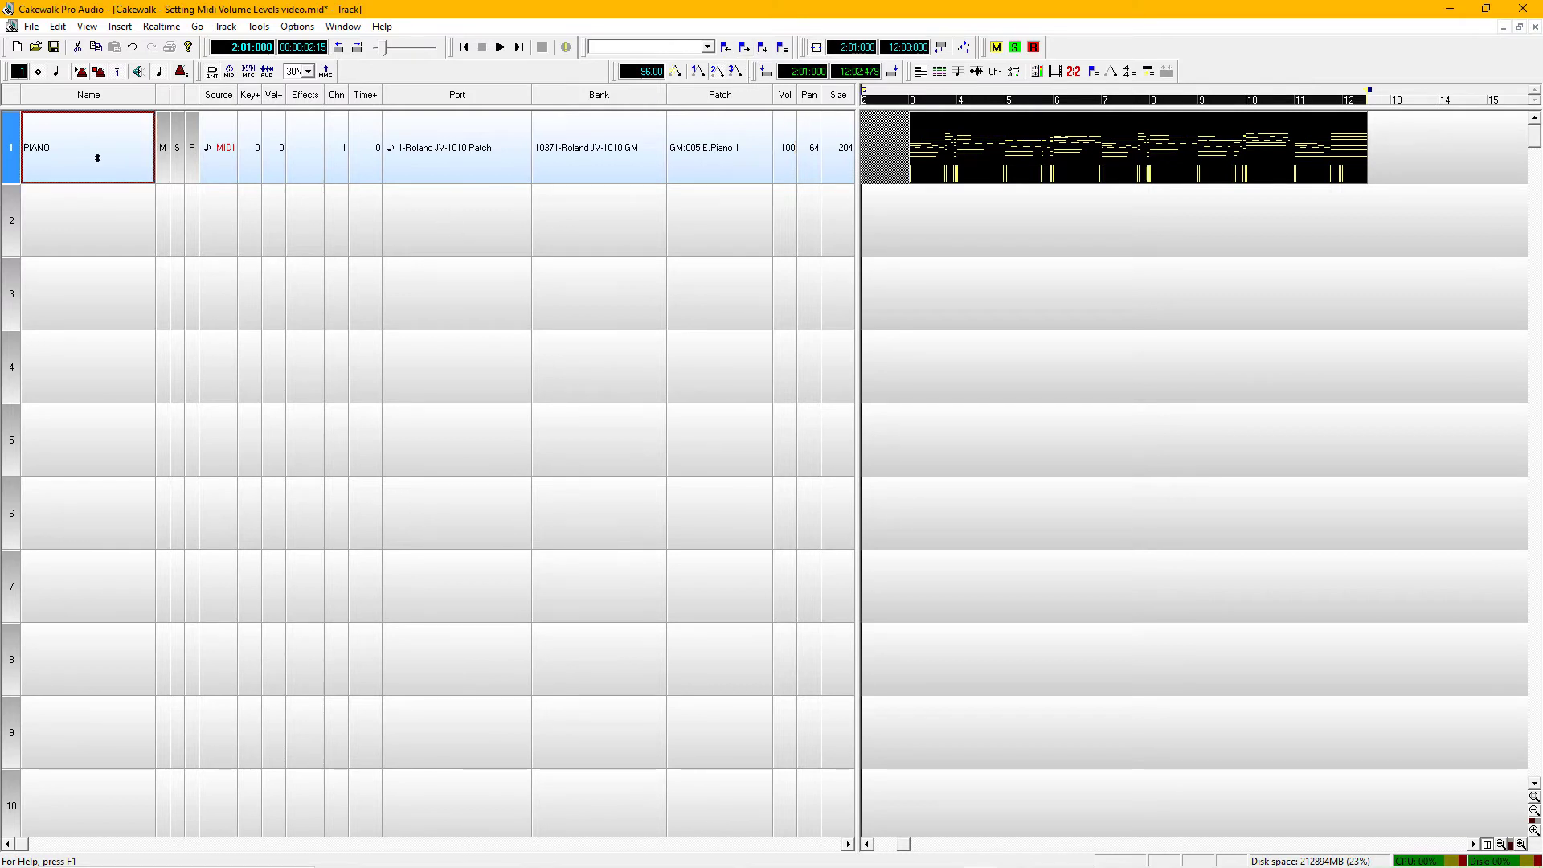
click(787, 180)
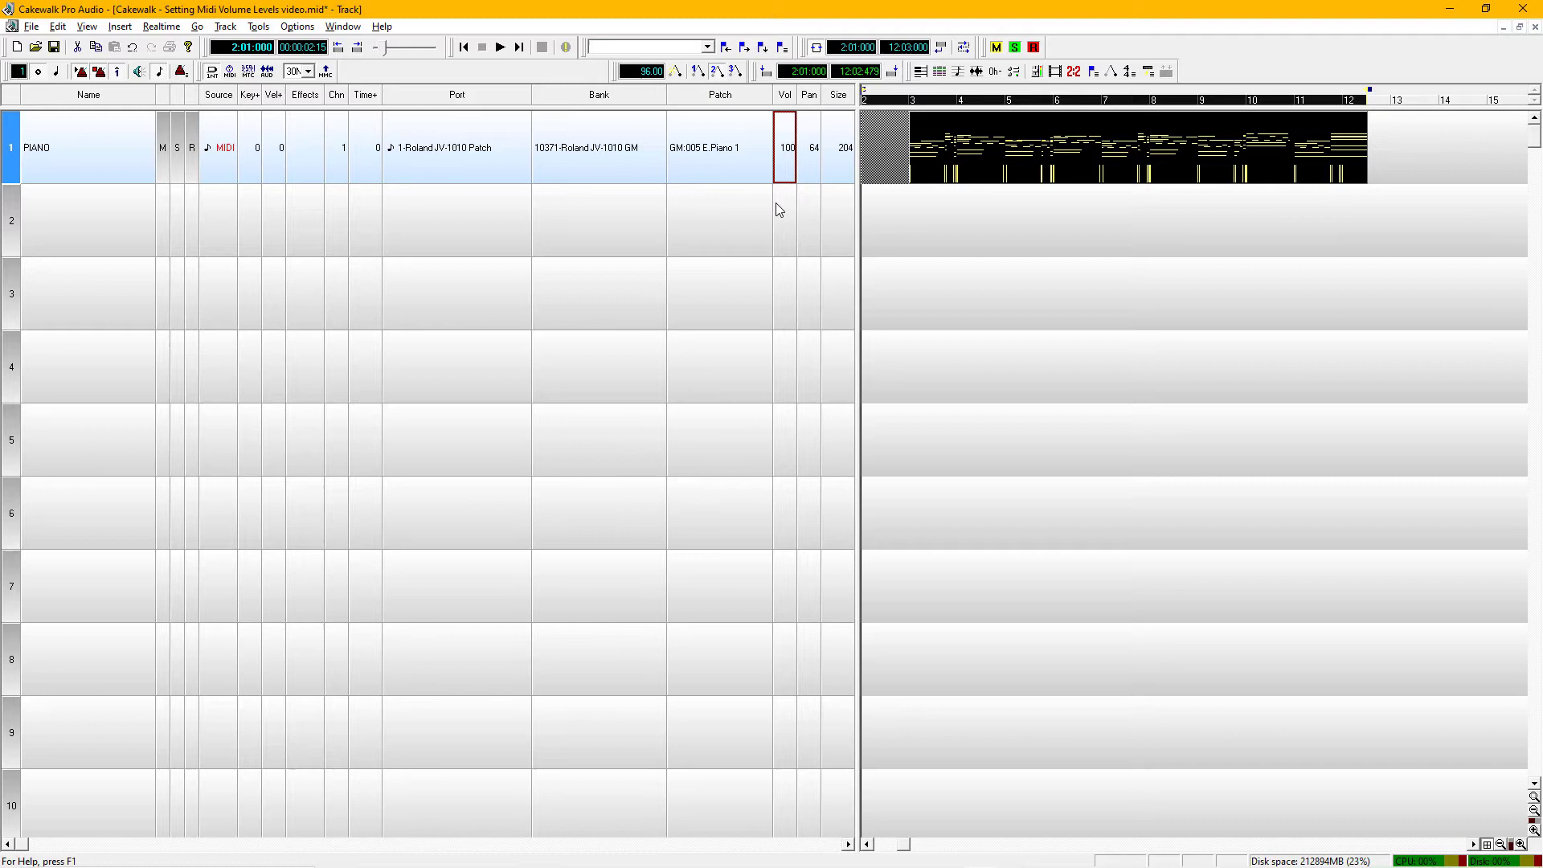
click(119, 149)
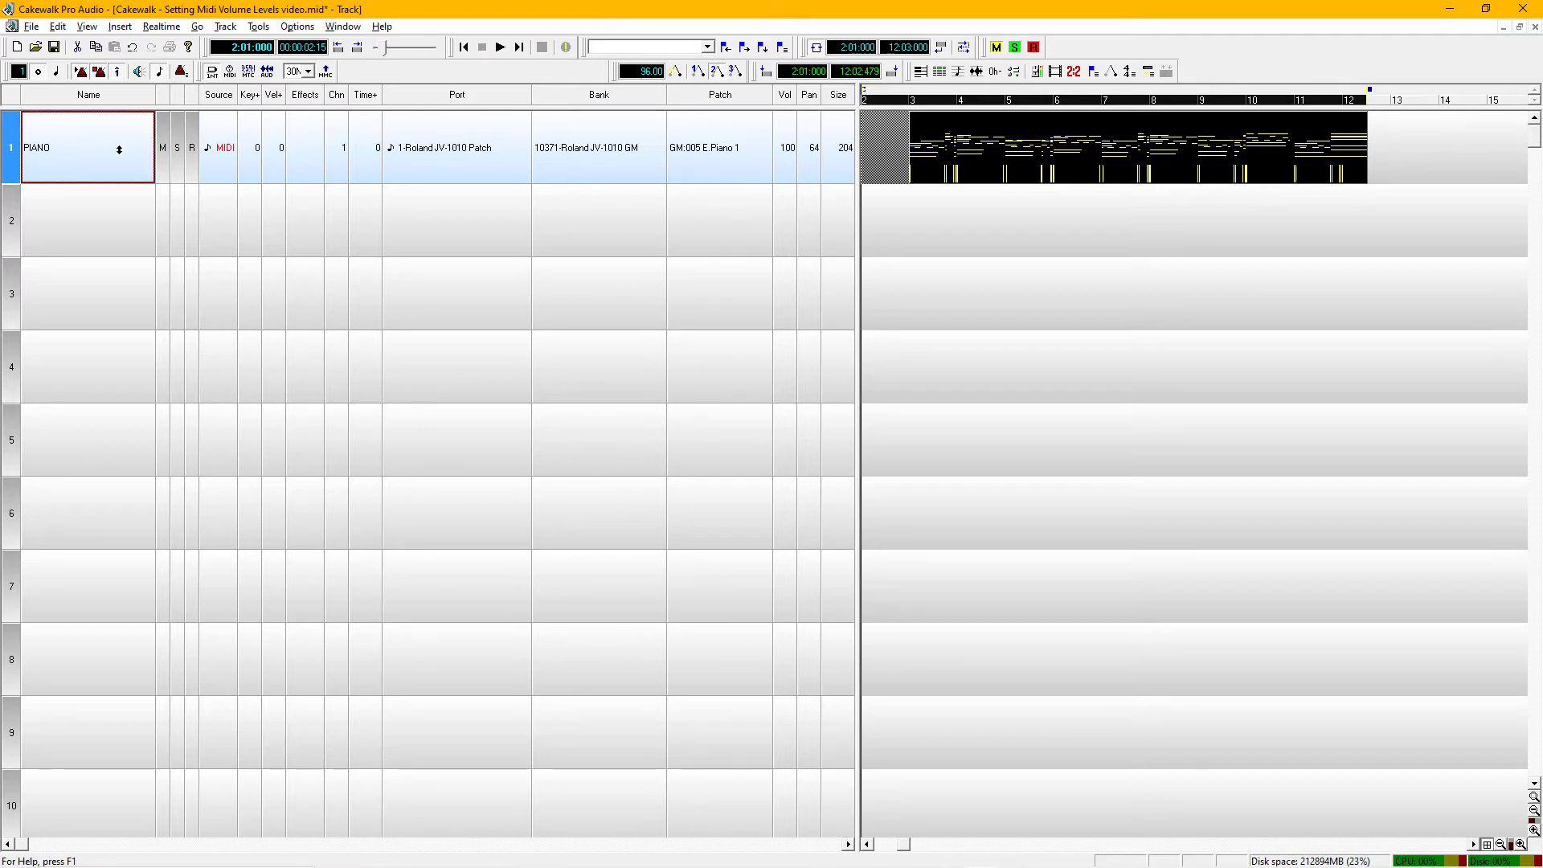
key(alt+8)
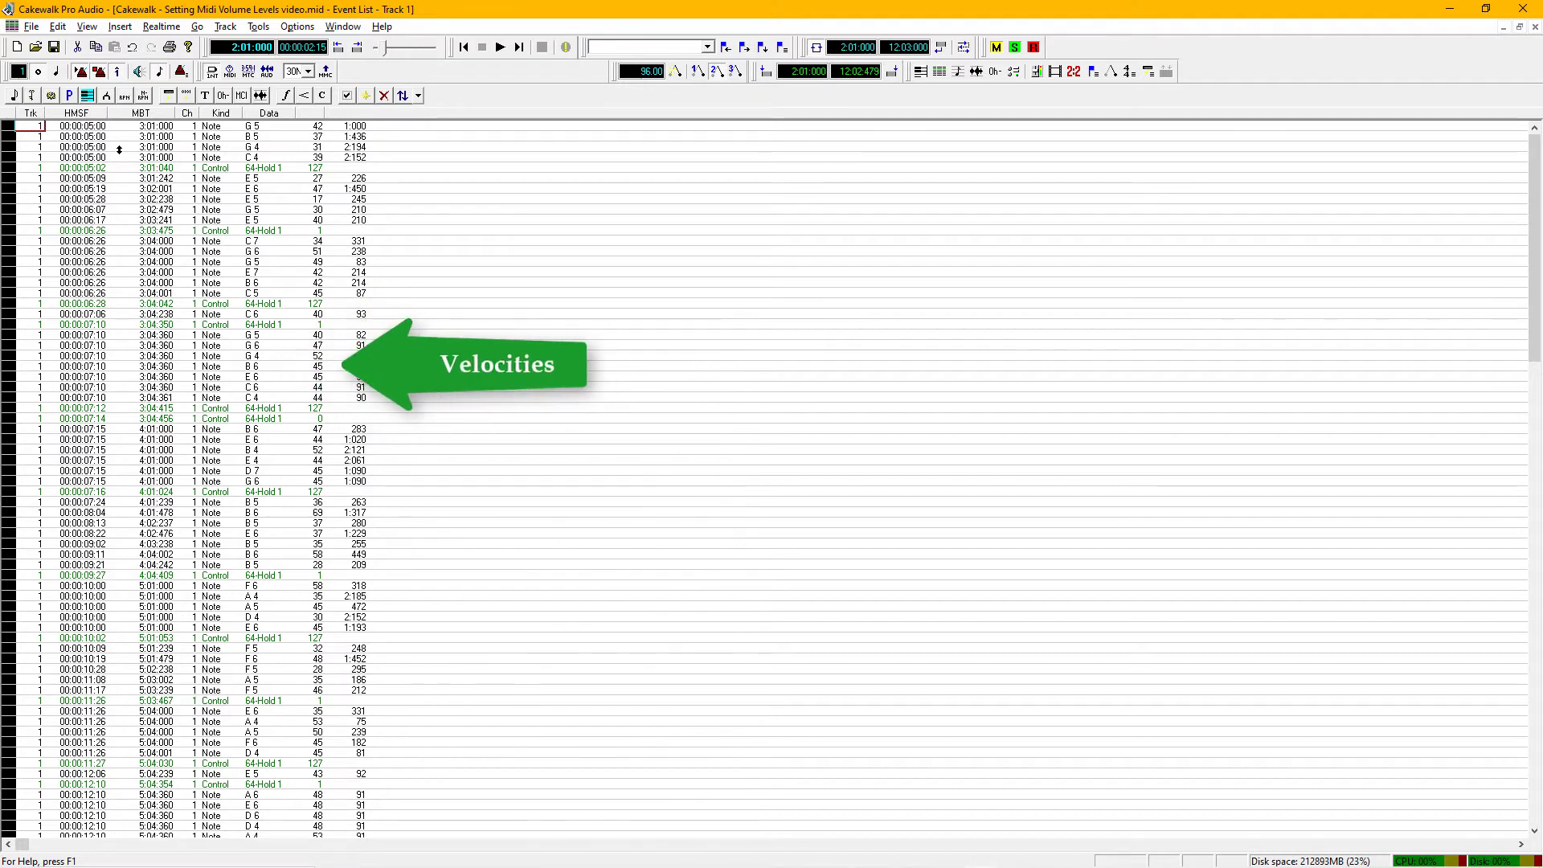
Rewind the now time to 1:01:000 and bring up the Edit menu.
key(ctrl+Home)
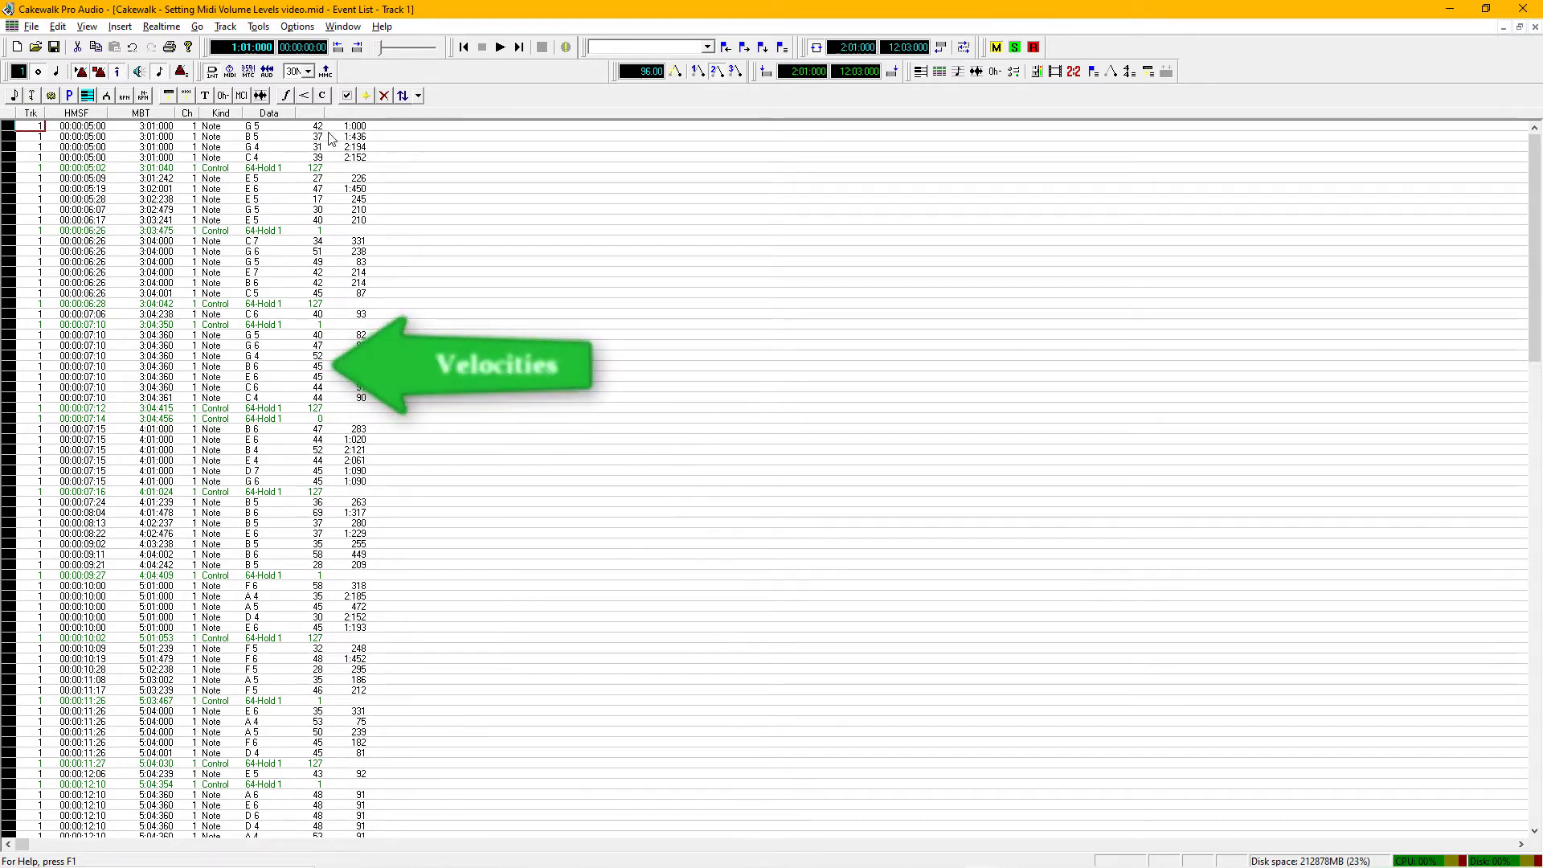
click(57, 27)
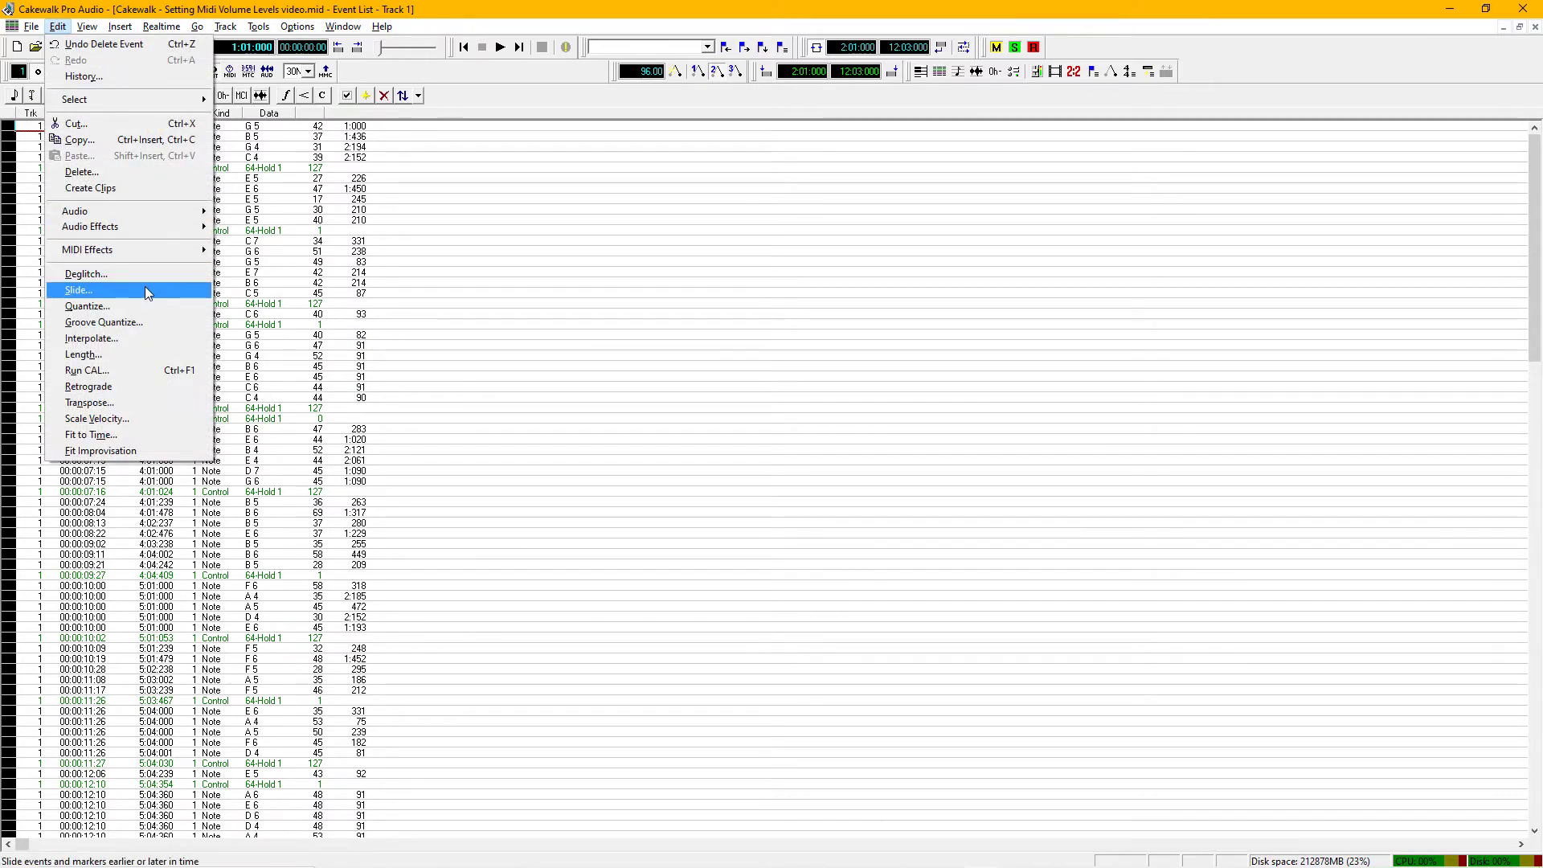
Scale Track 1's note velocities to 110 percent, with Begin and End both 110.
click(123, 418)
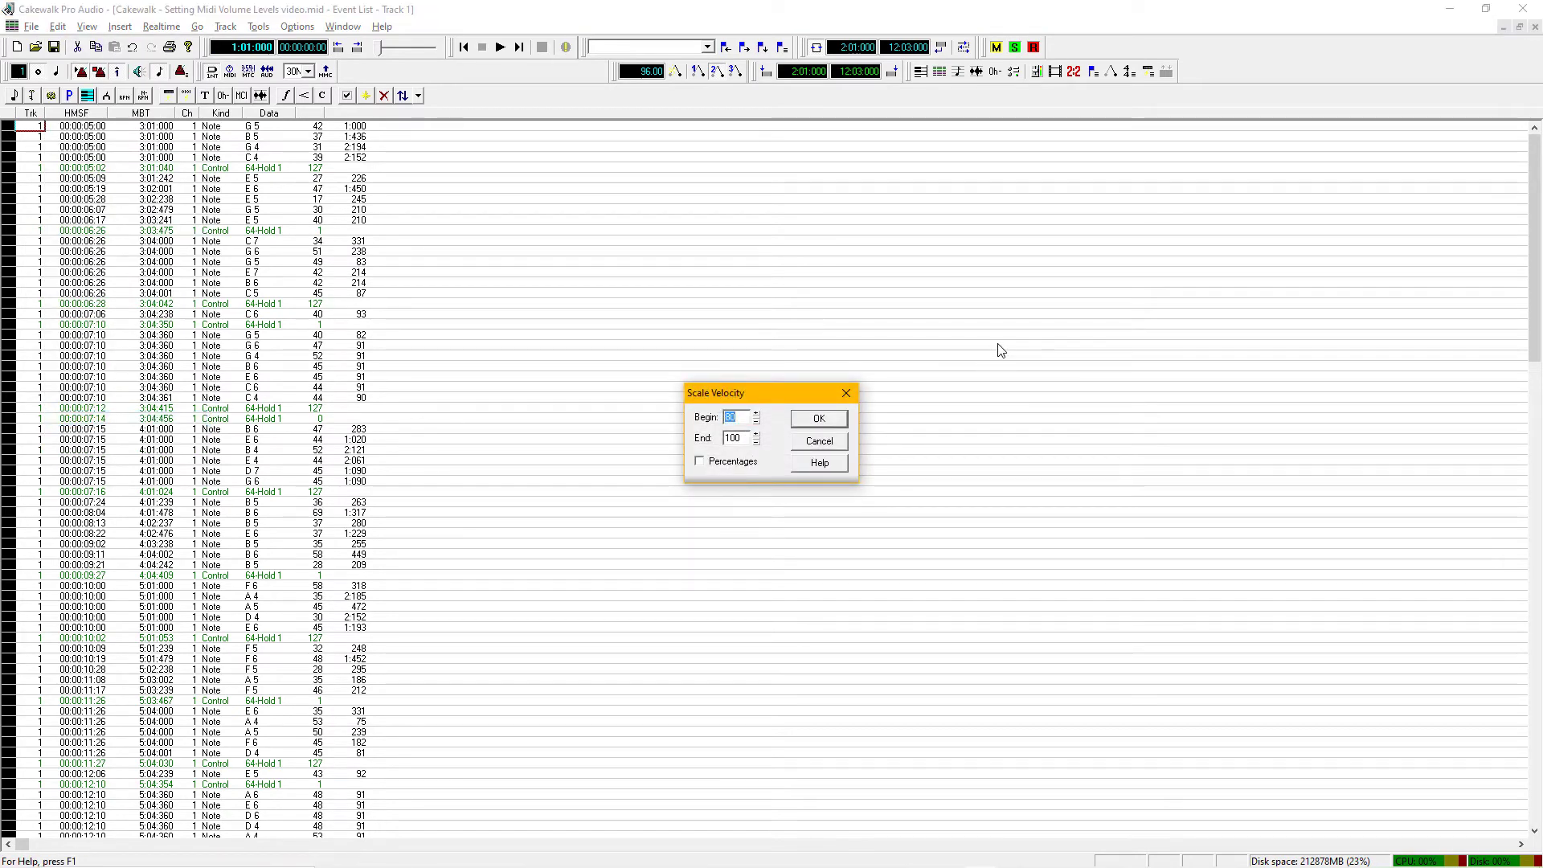
text(110)
key(Tab)
text(110)
click(807, 421)
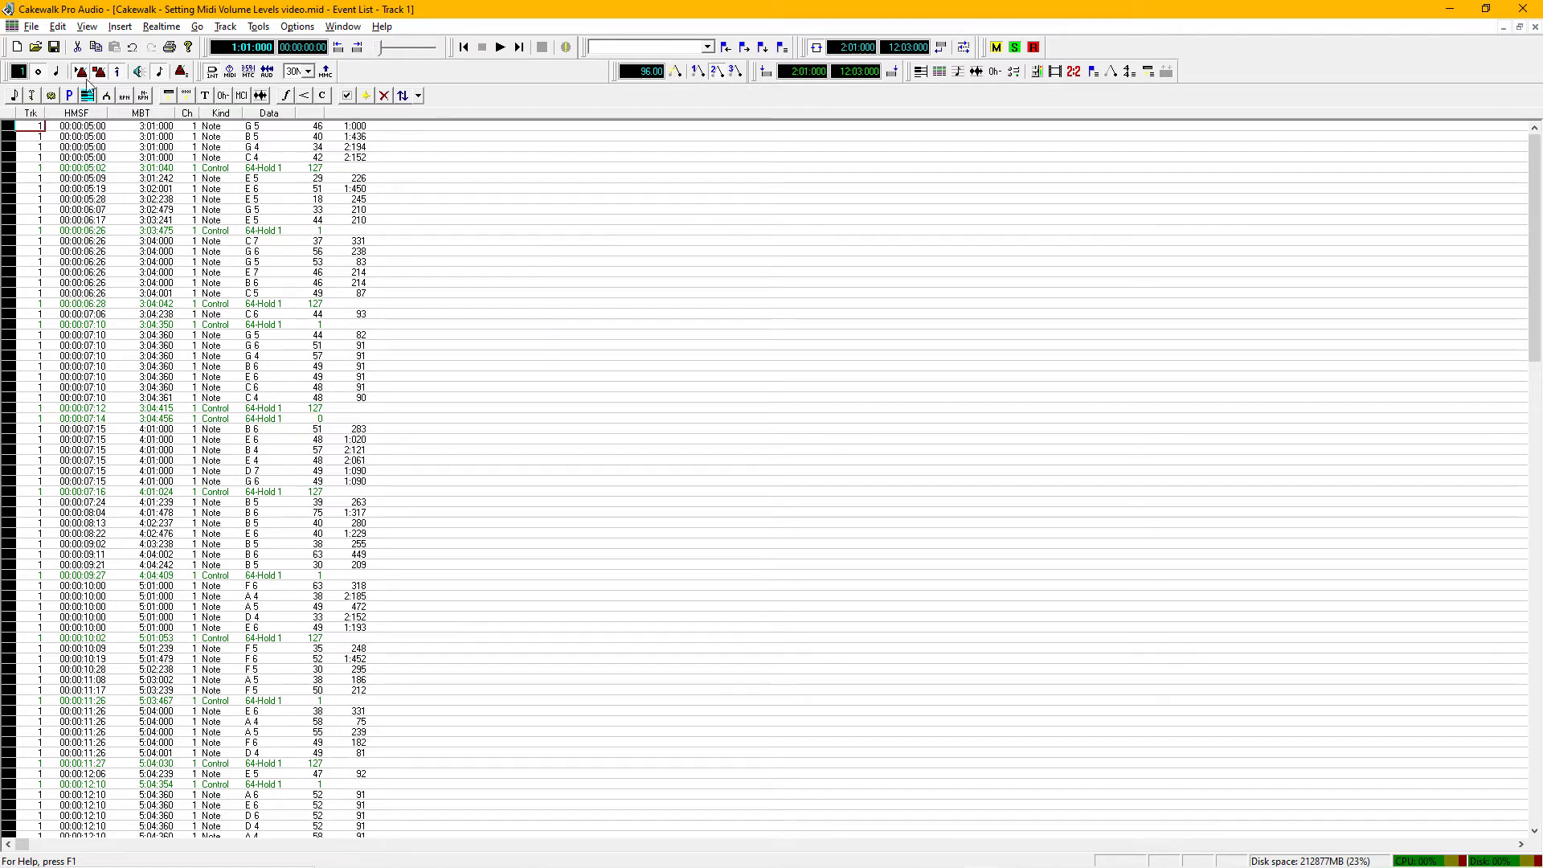
Apply a second 110% velocity scaling, then play the piano part briefly and stop.
click(58, 27)
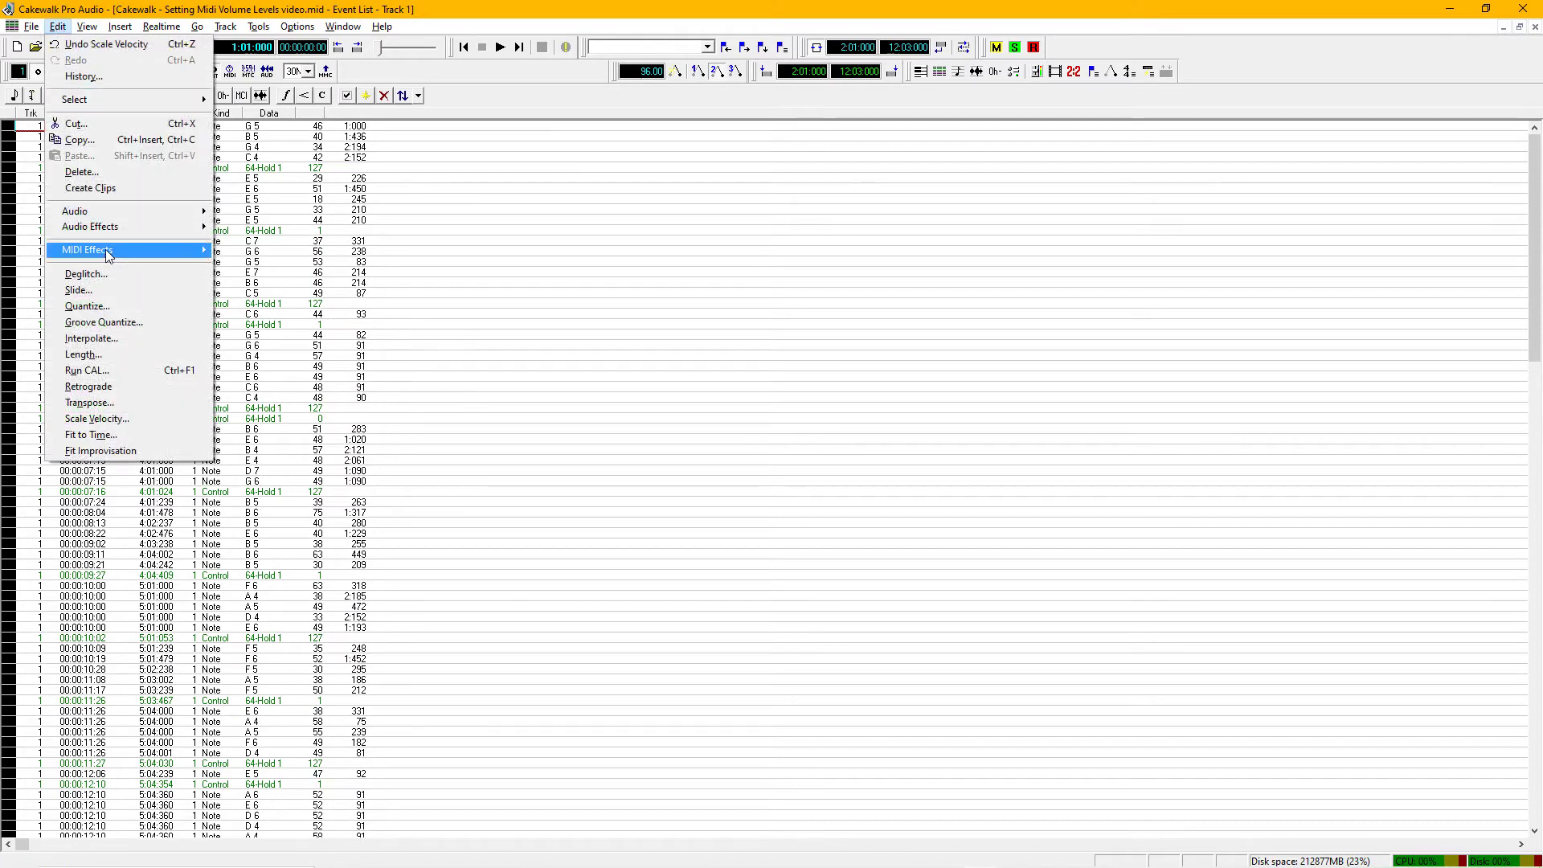
click(122, 414)
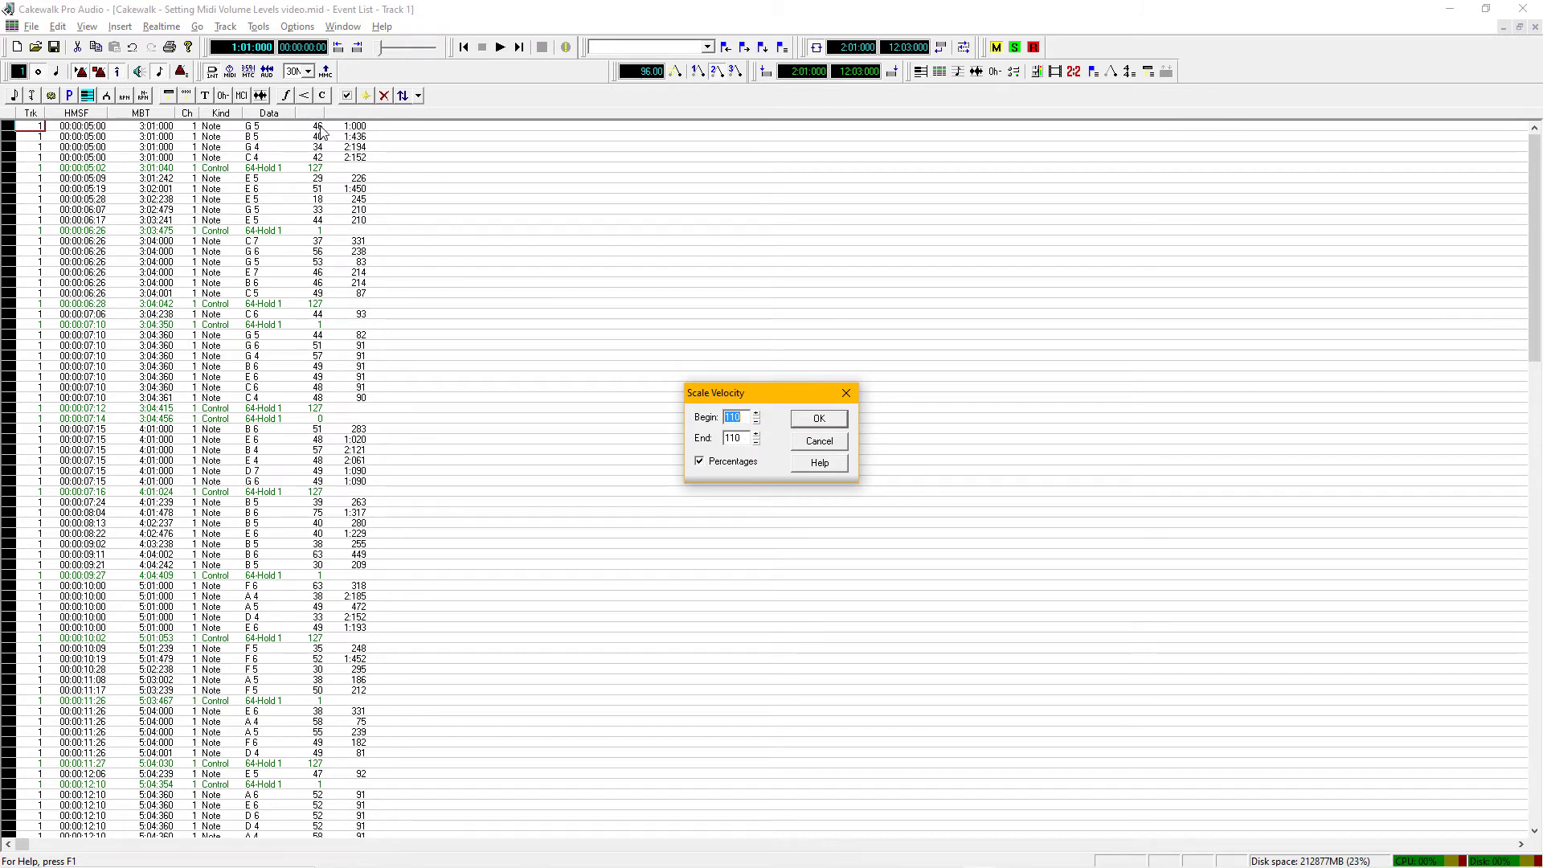
click(825, 419)
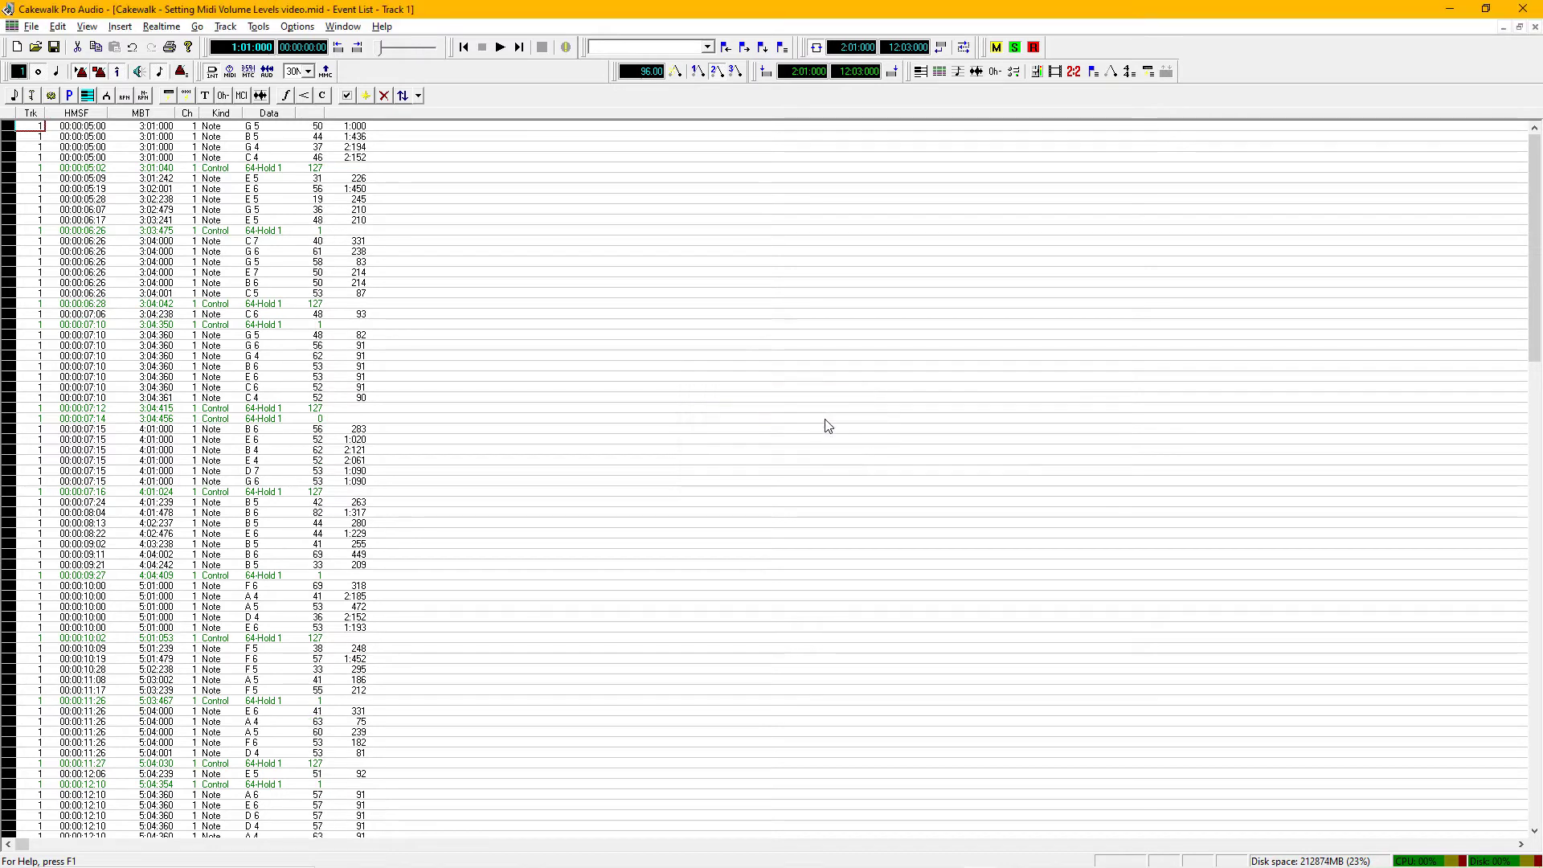
key(space)
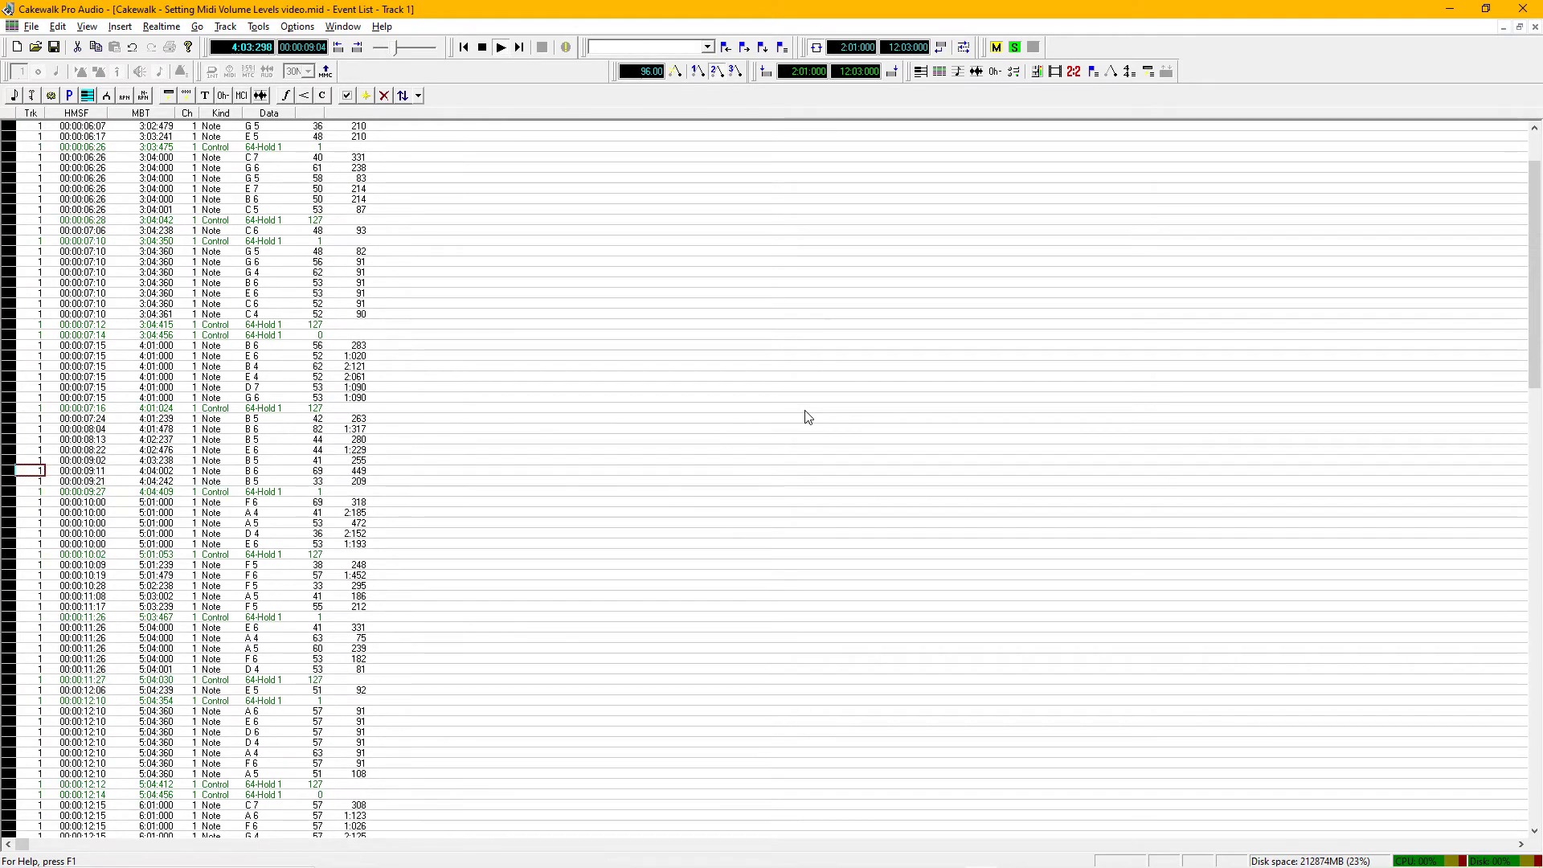
key(space)
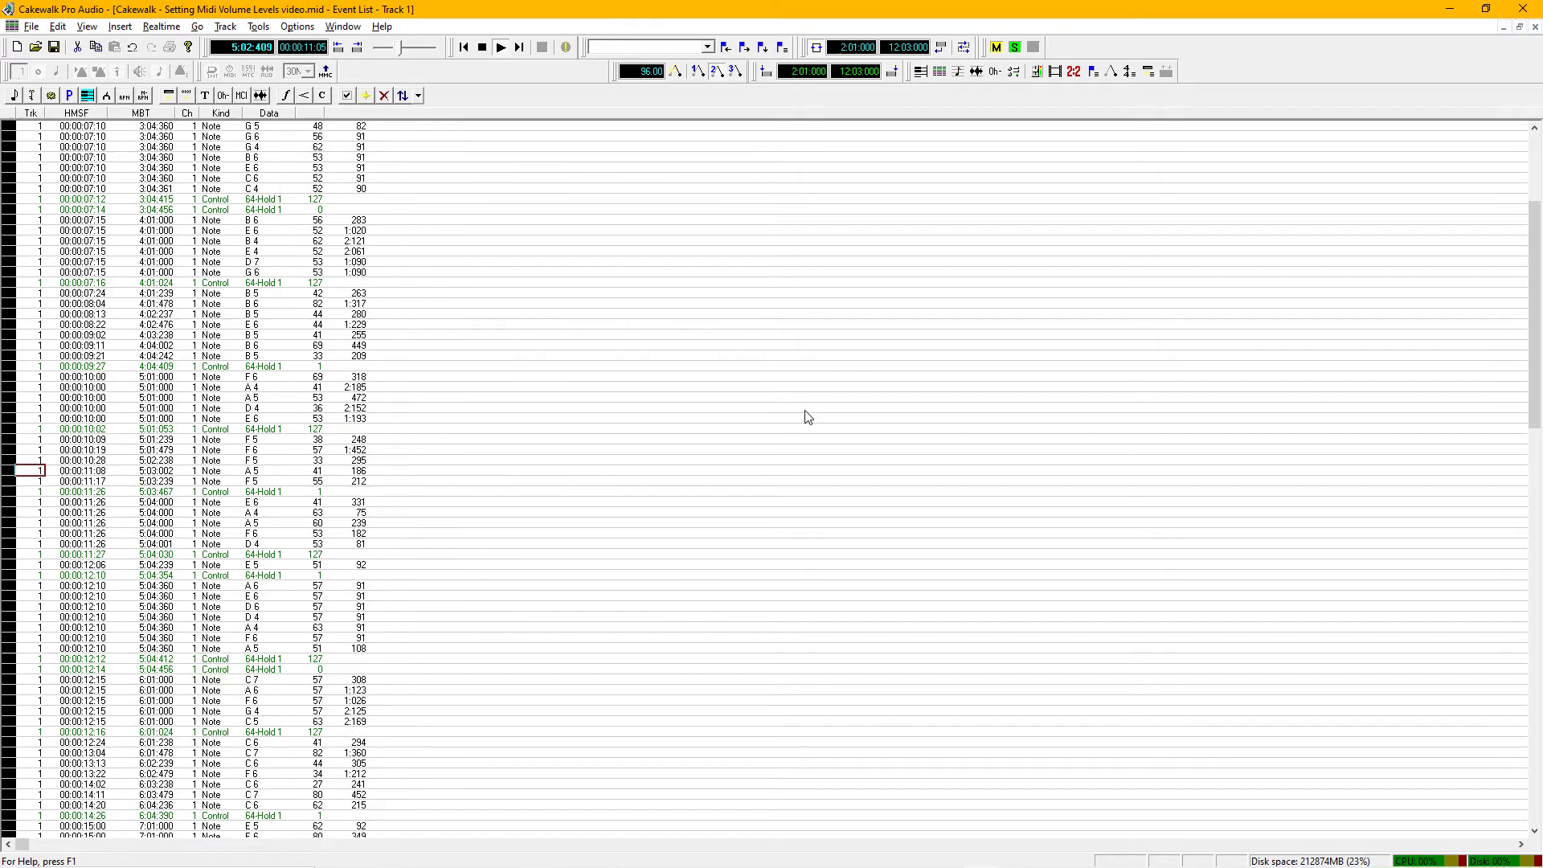
Apply a third 110% Scale Velocity so the loudest note reaches 90, and start playback.
click(32, 26)
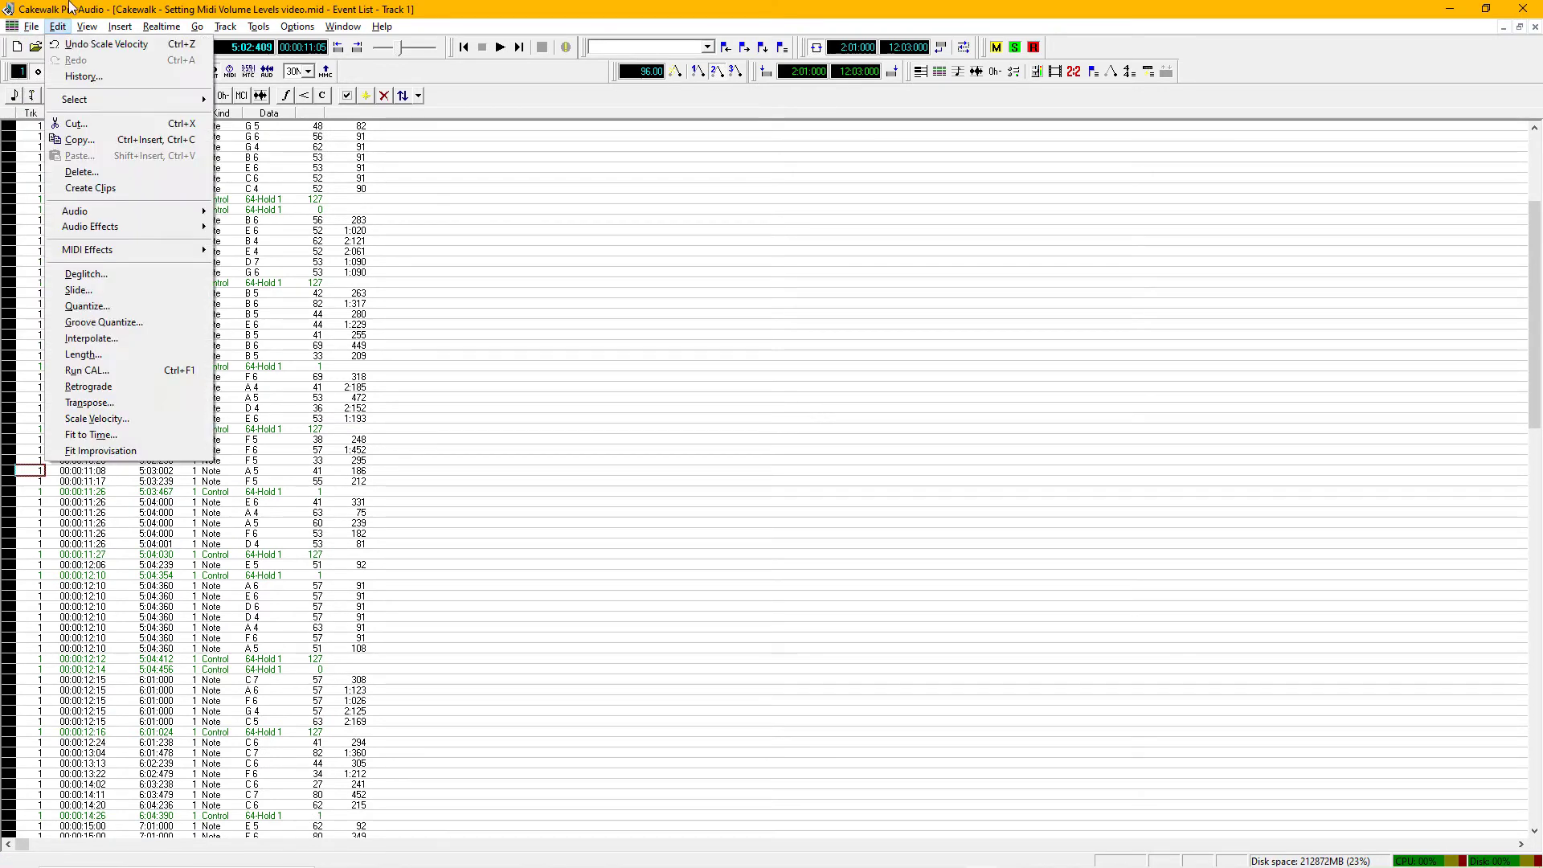
click(62, 29)
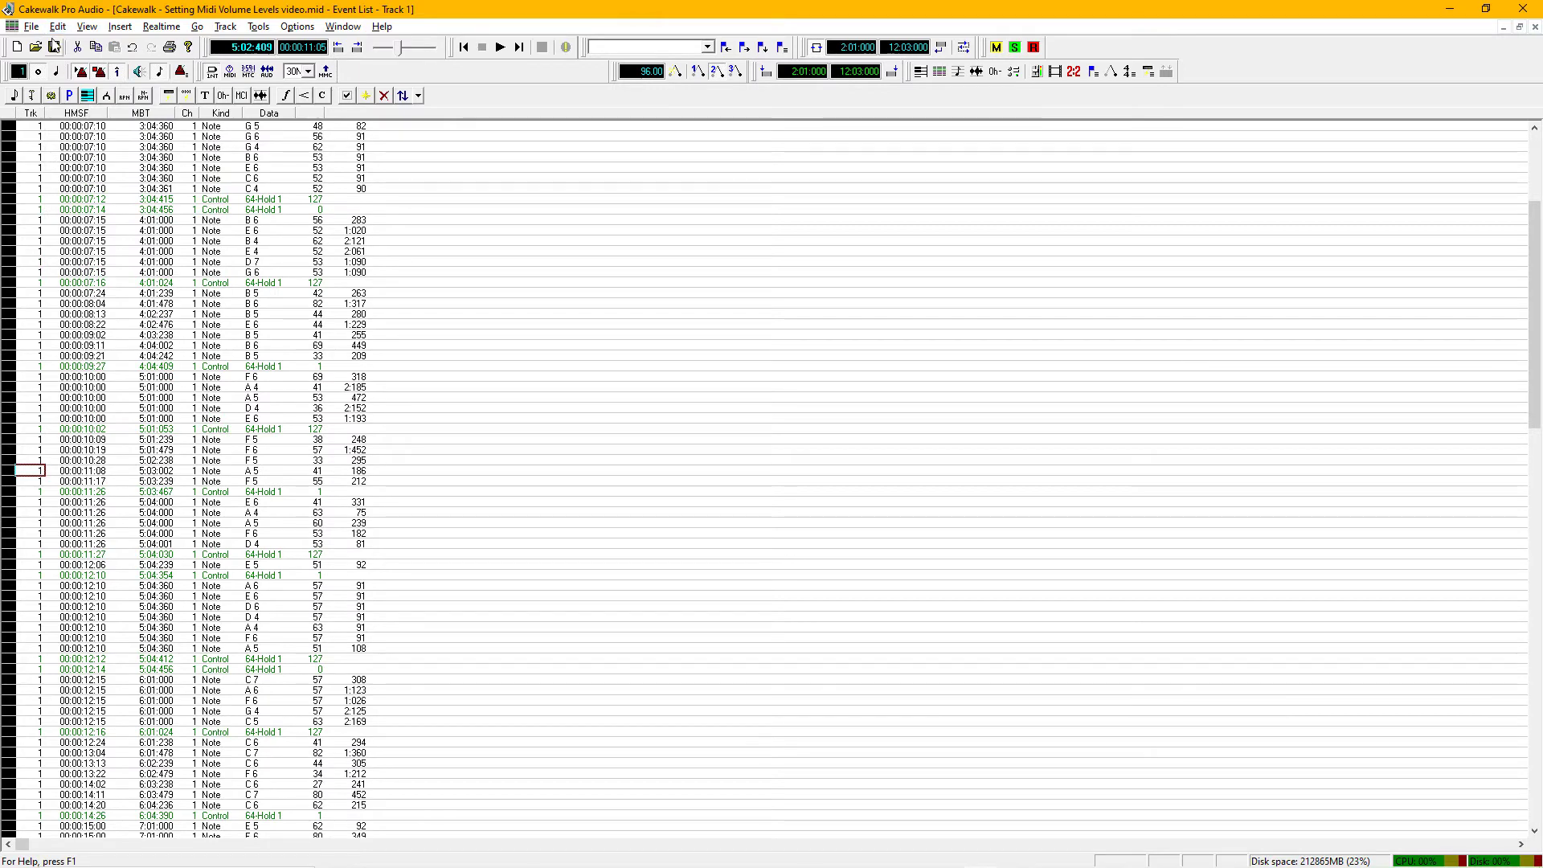
click(60, 29)
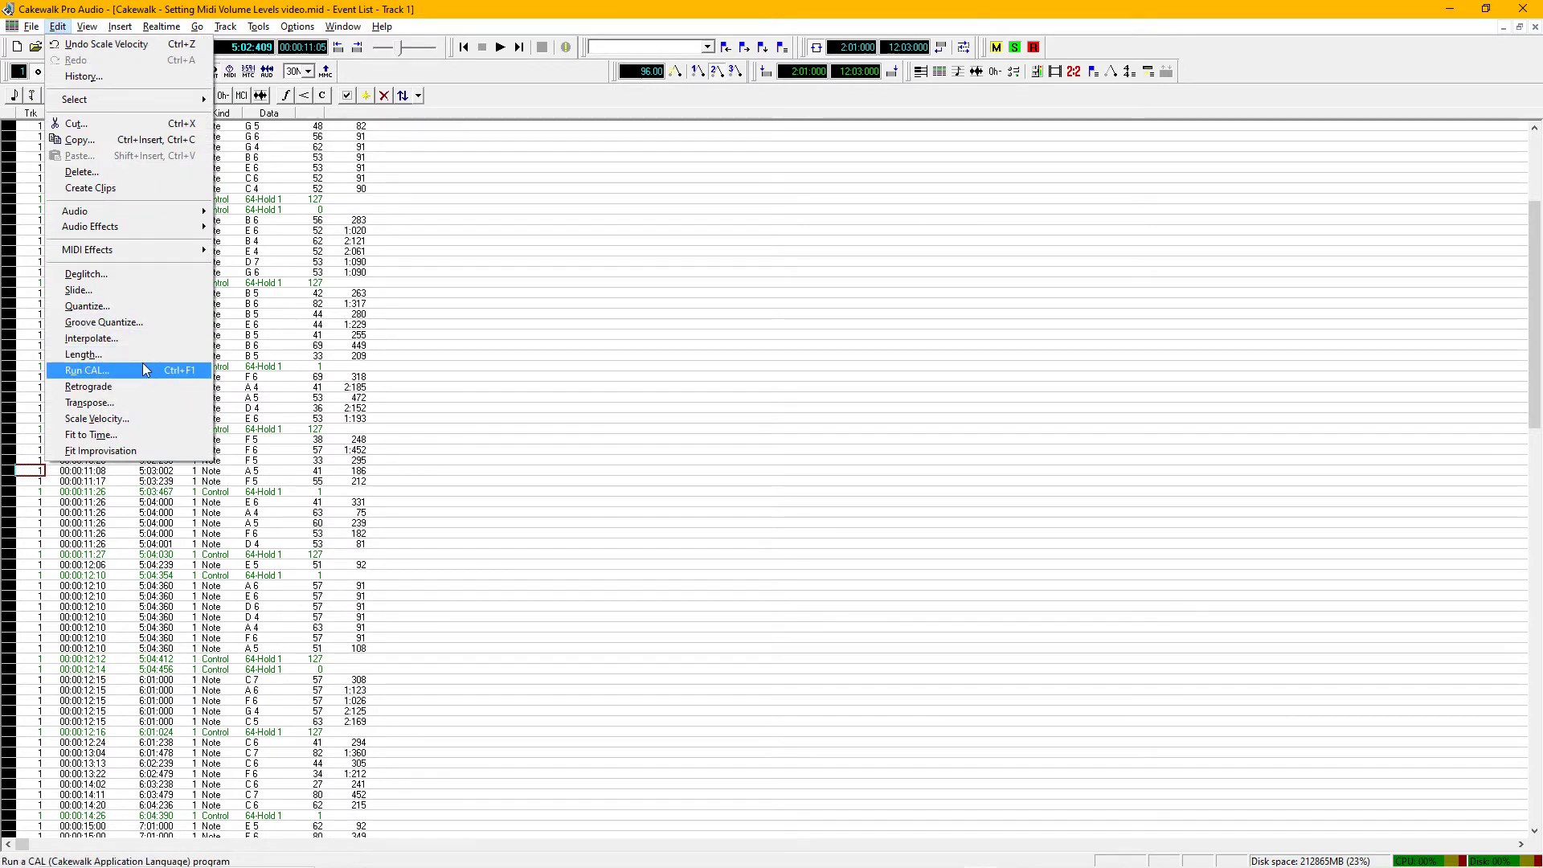
click(137, 414)
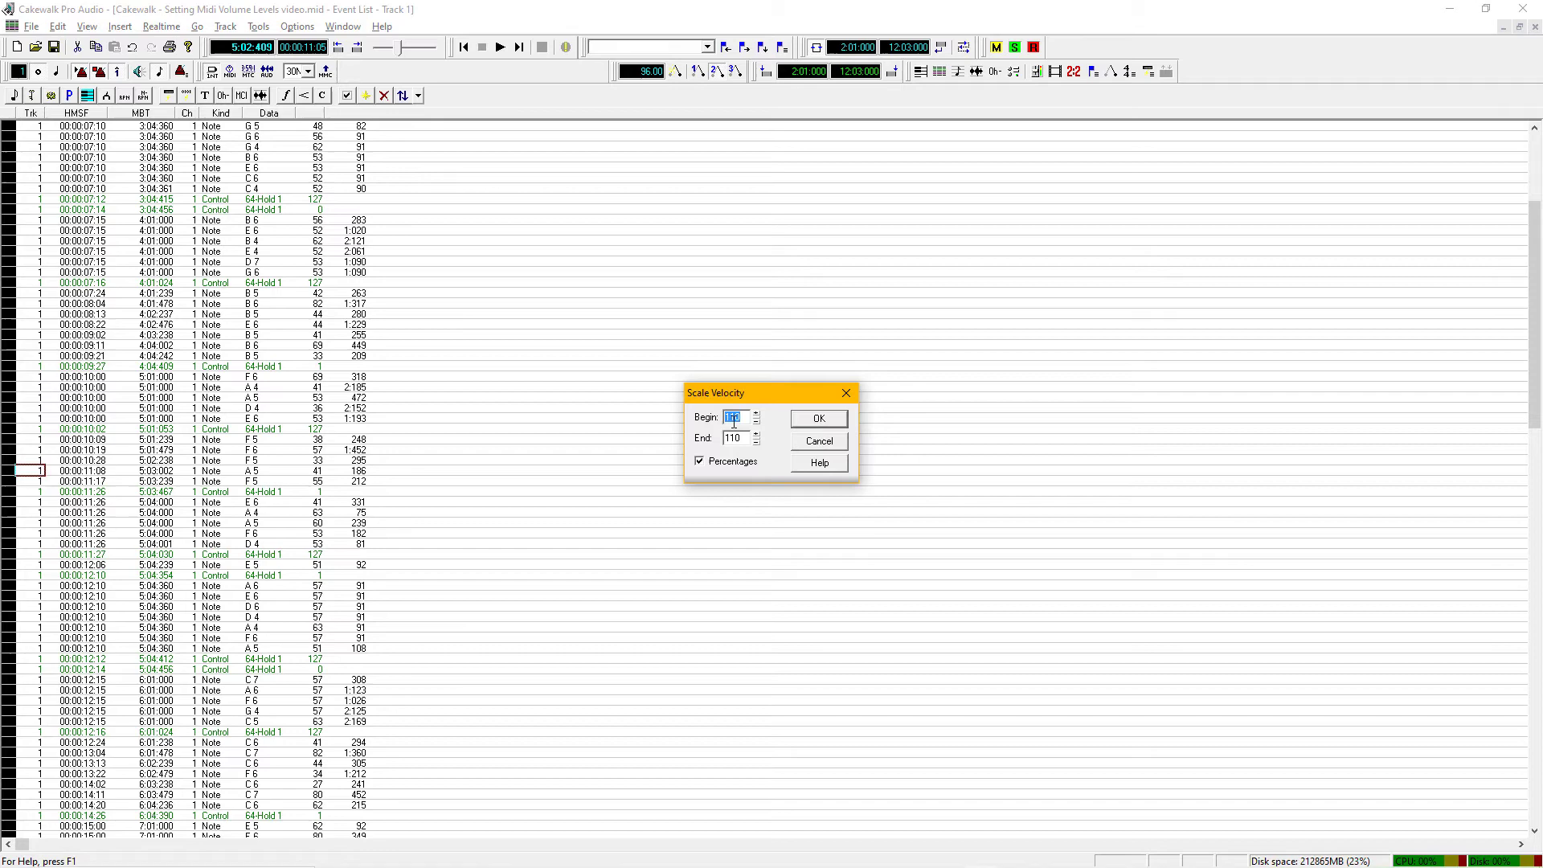
click(809, 421)
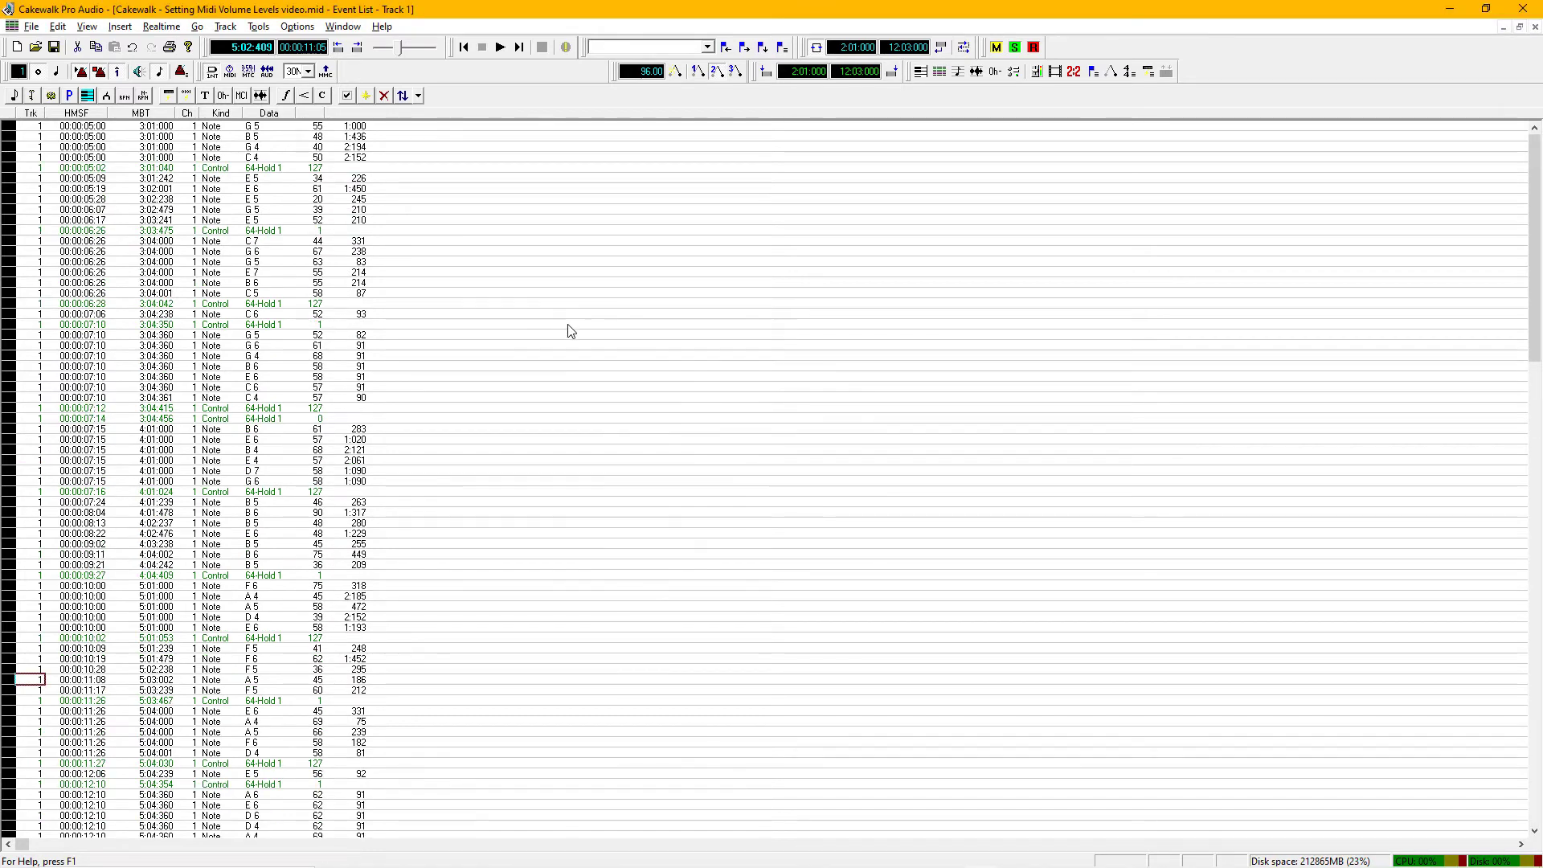
key(space)
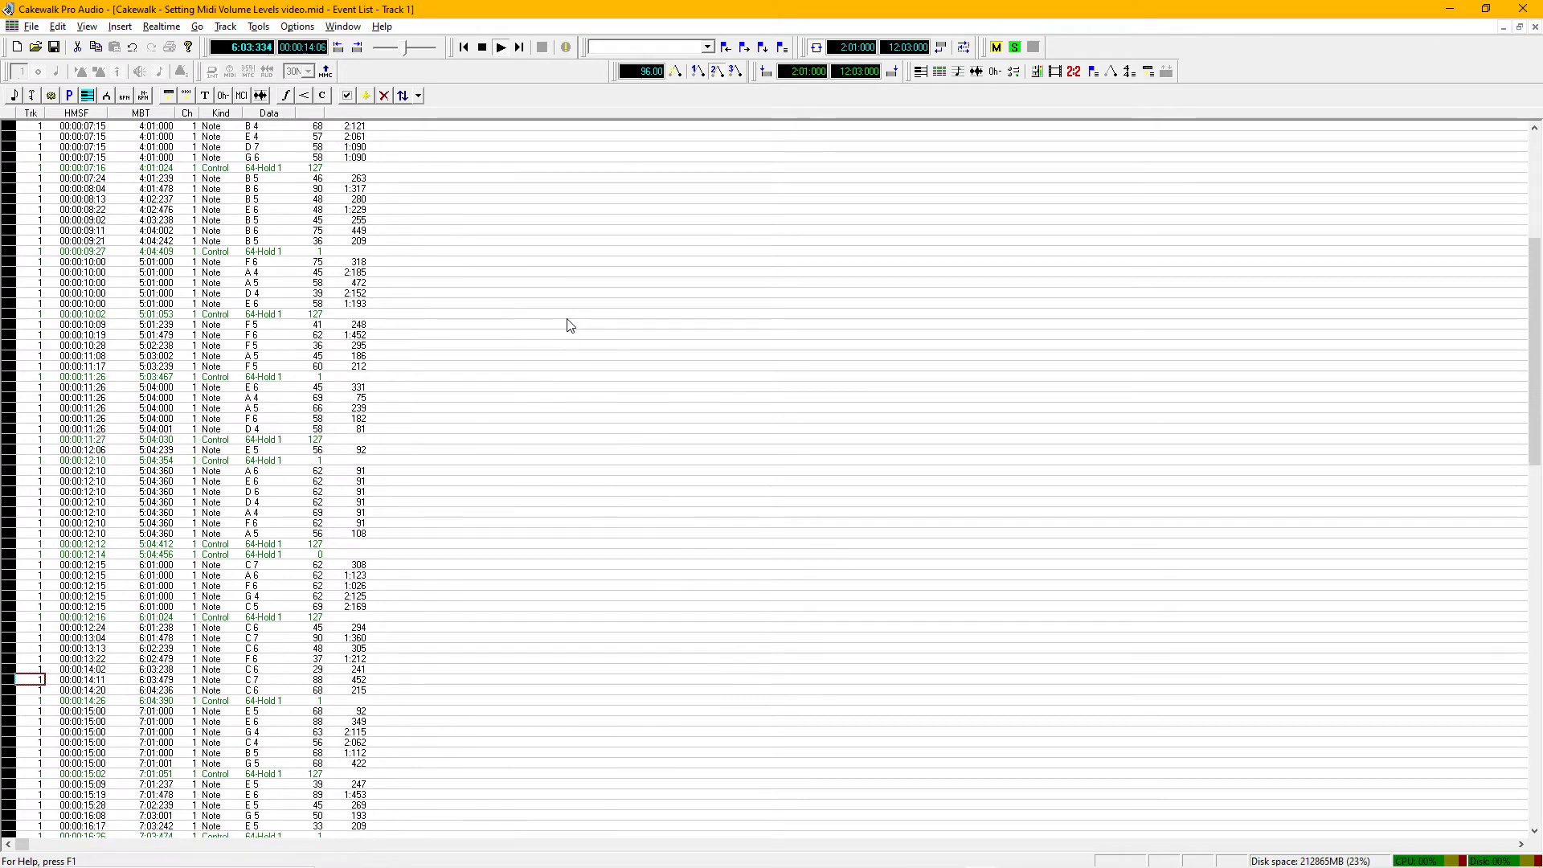
Switch to the Track view, stop playback and rewind to 1:01:000.
key(ctrl+F4)
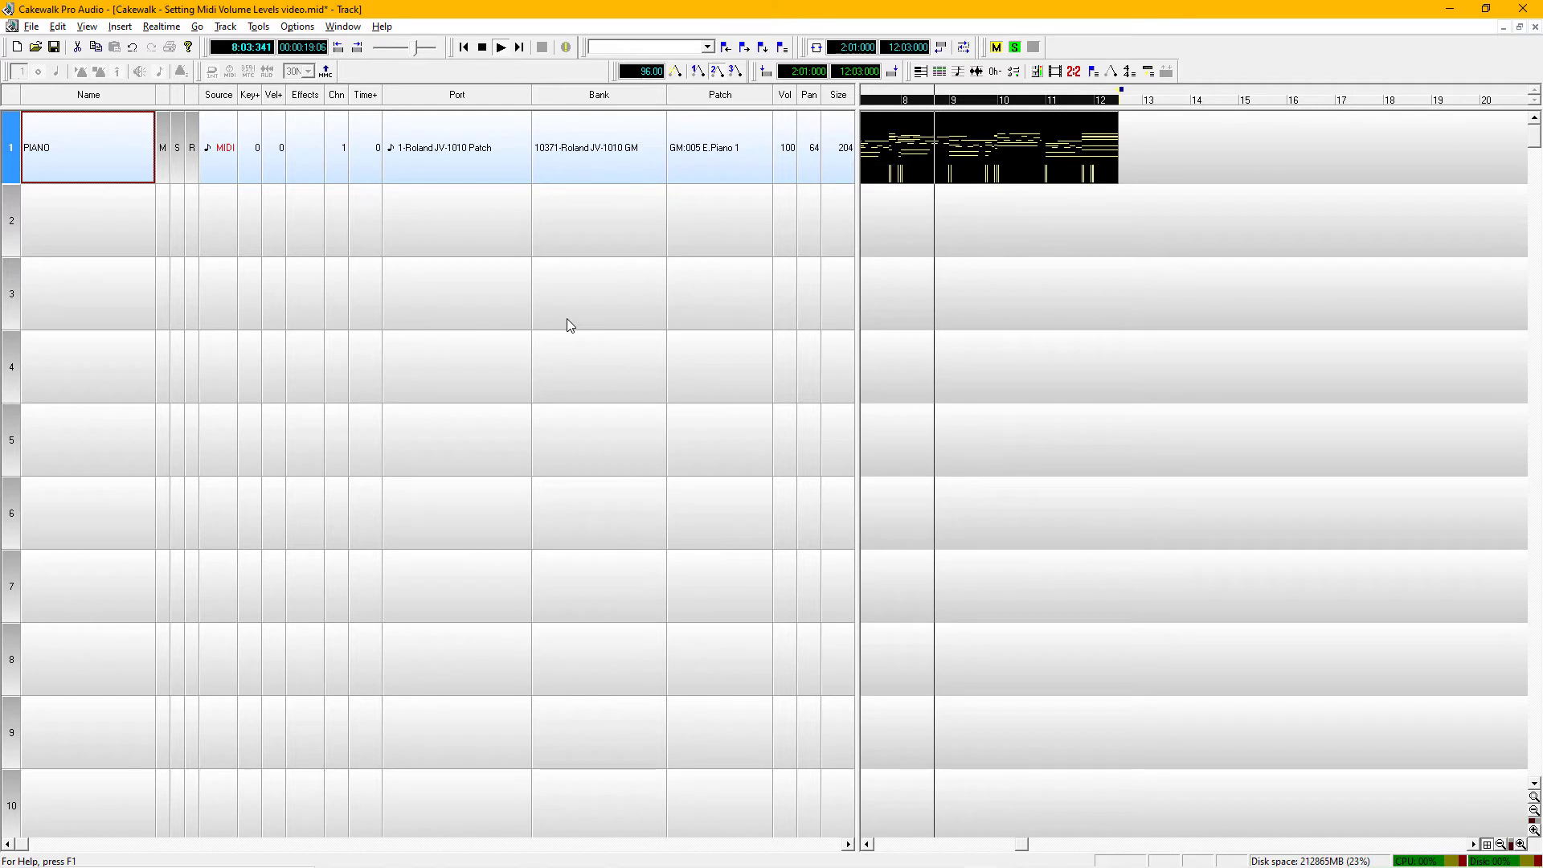
key(space)
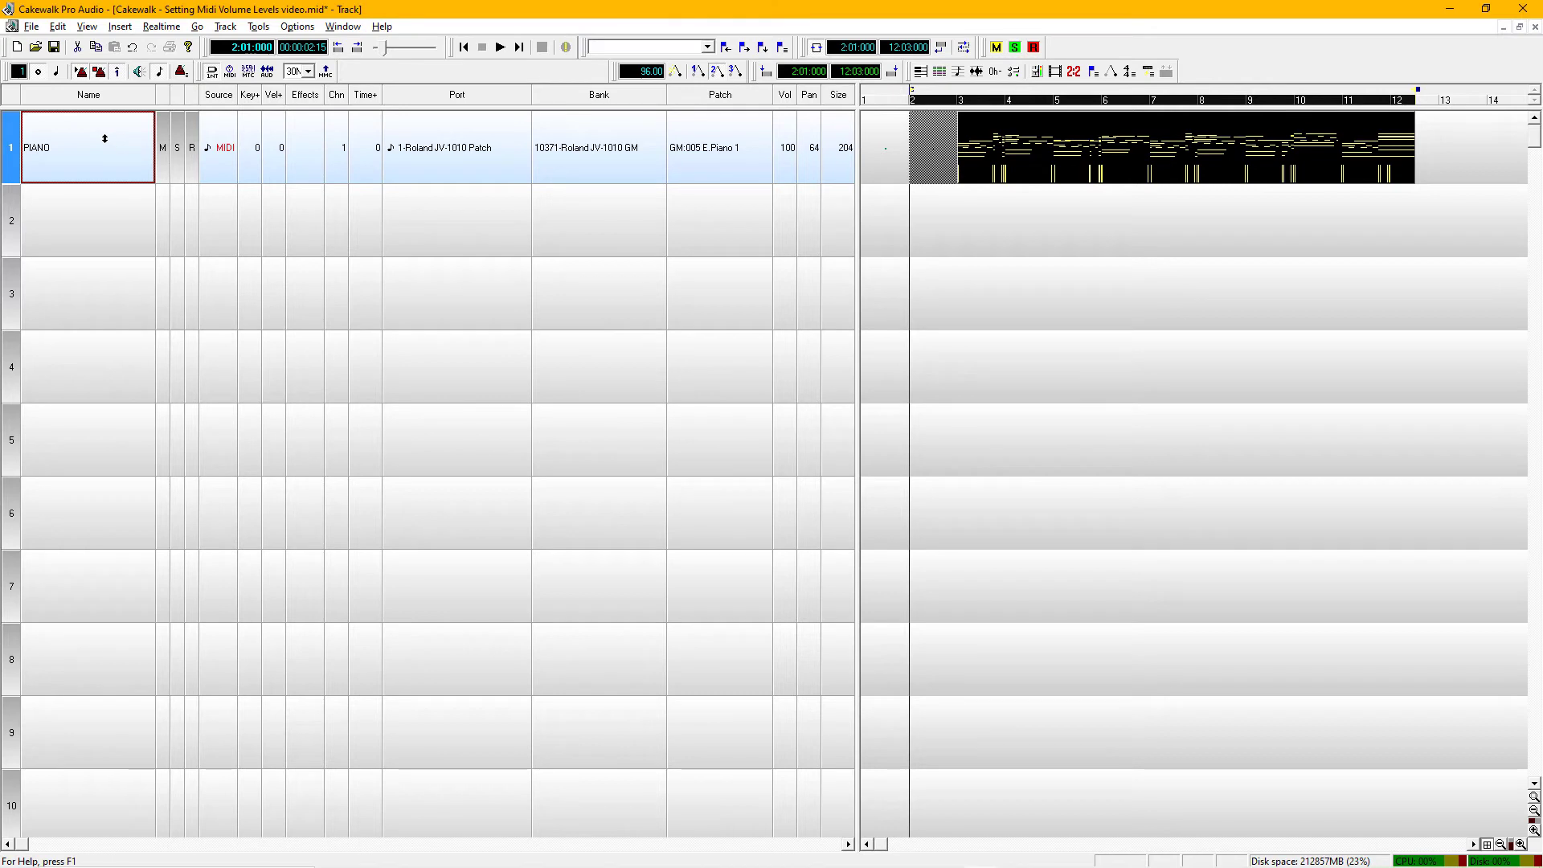
key(ctrl+Home)
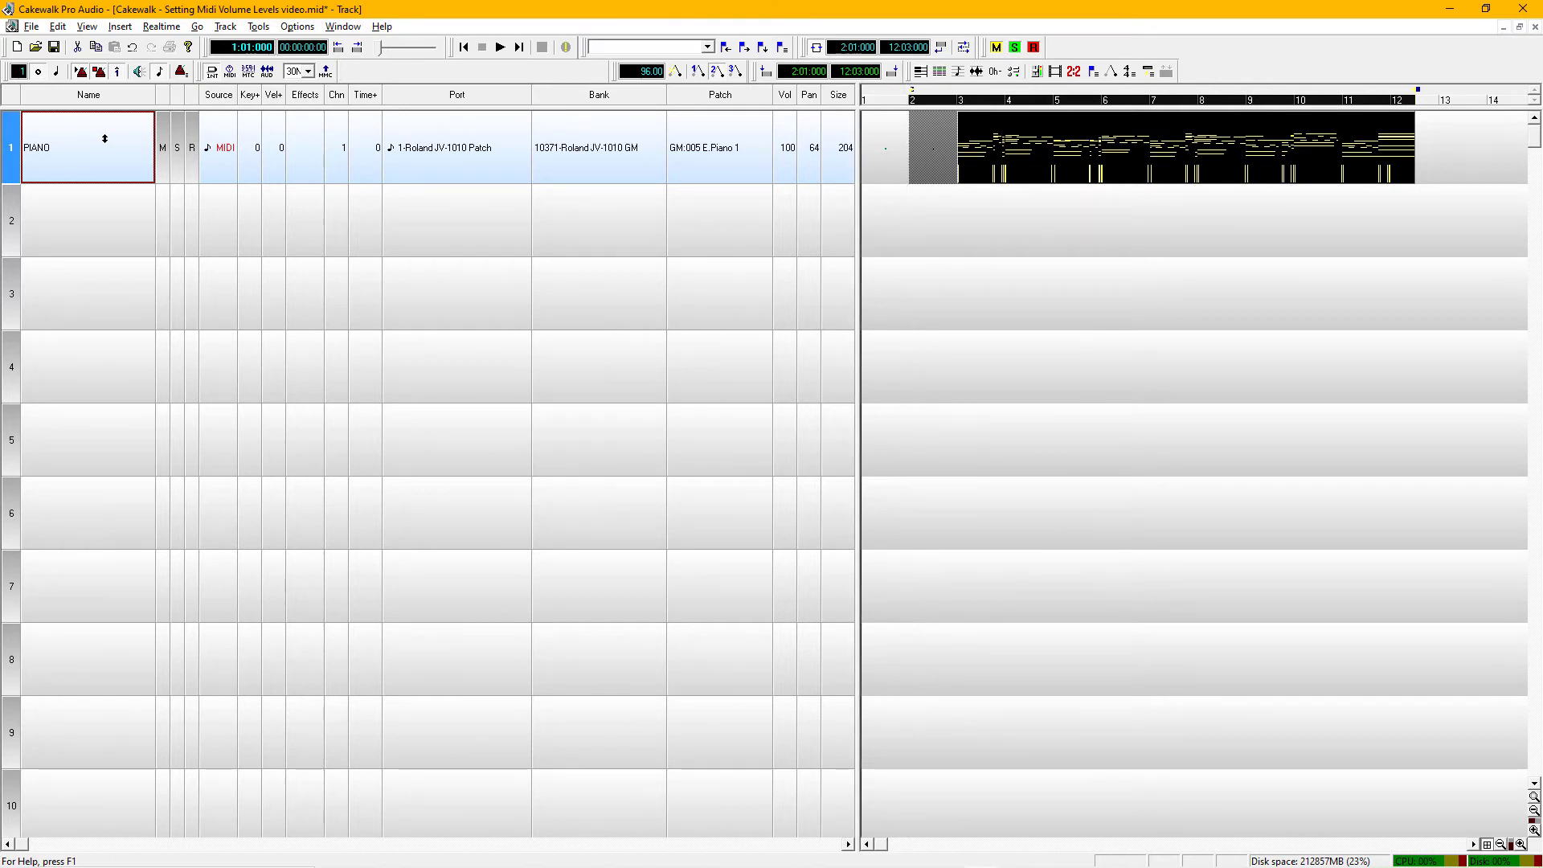
Open Track 1's event list and insert a new Controller event at 3:01:000.
key(alt+8)
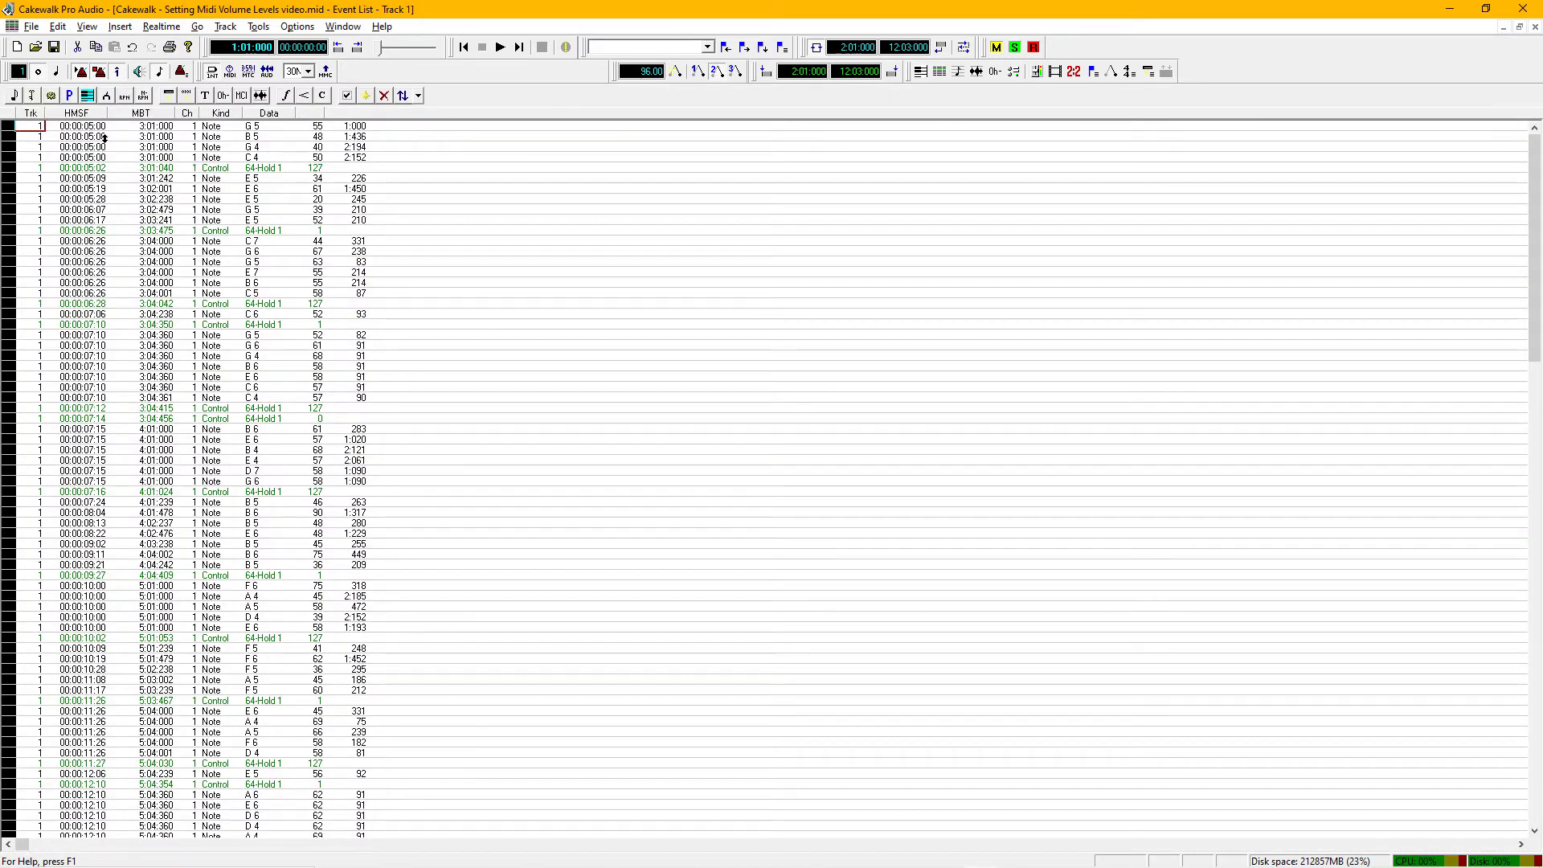
key(F7)
key(Right)
key(Right)
key(Right)
key(Right)
key(Insert)
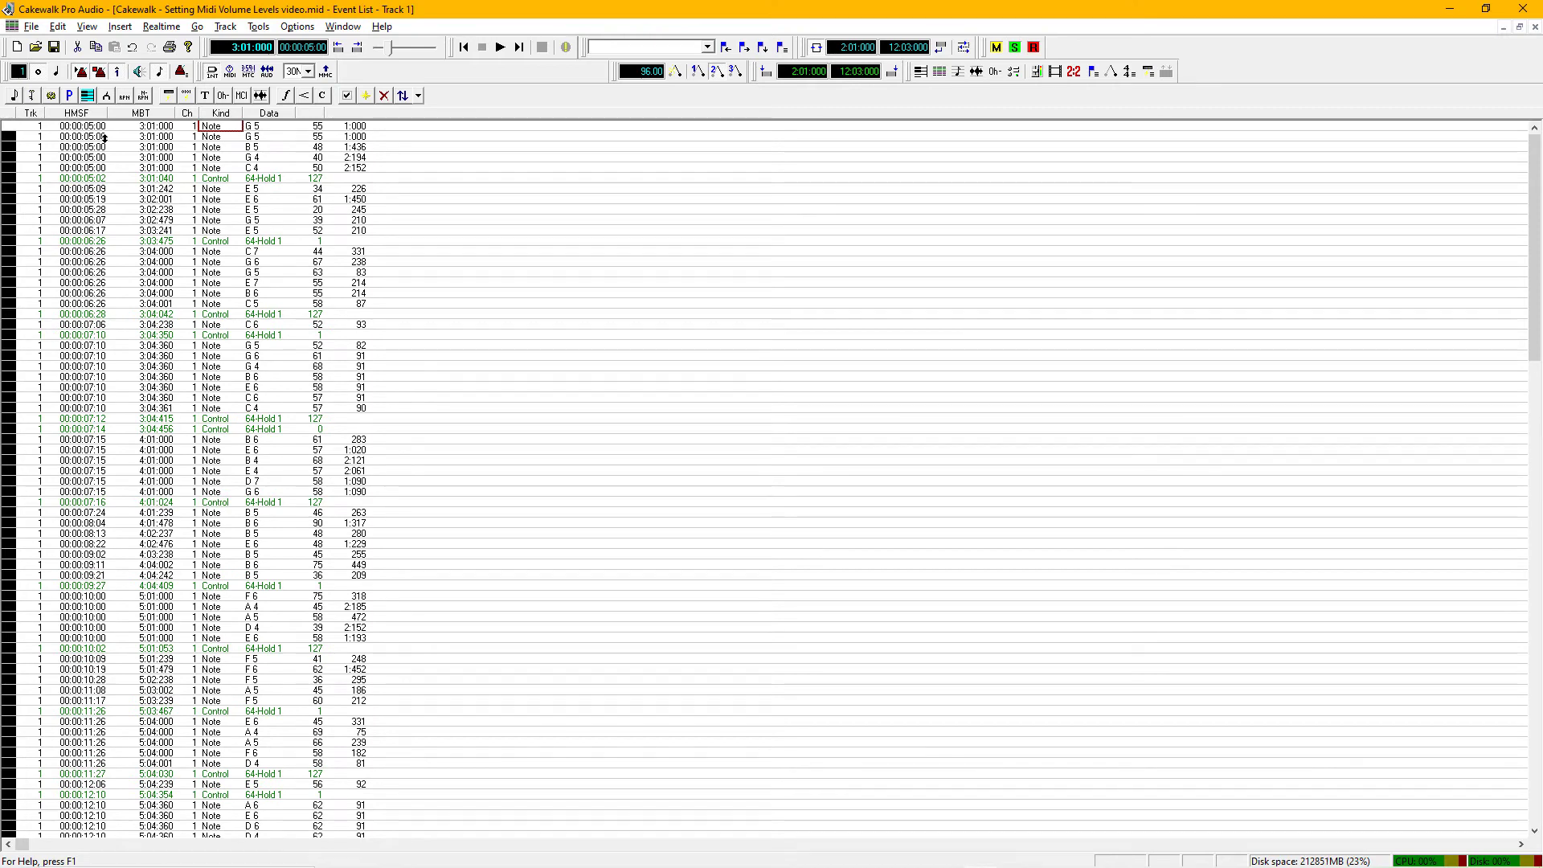
key(Return)
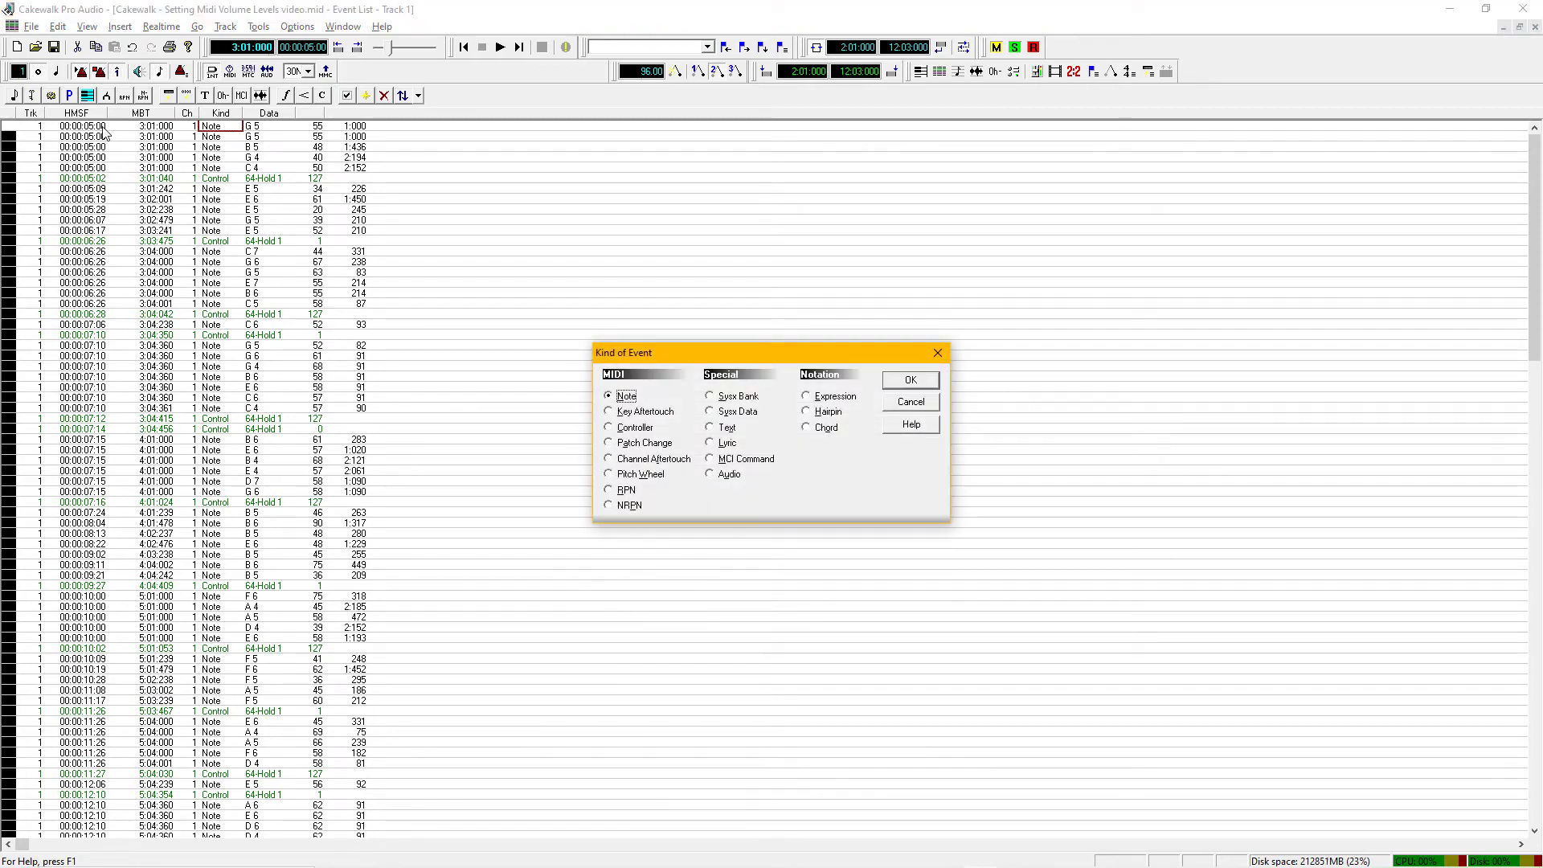
click(616, 429)
click(907, 382)
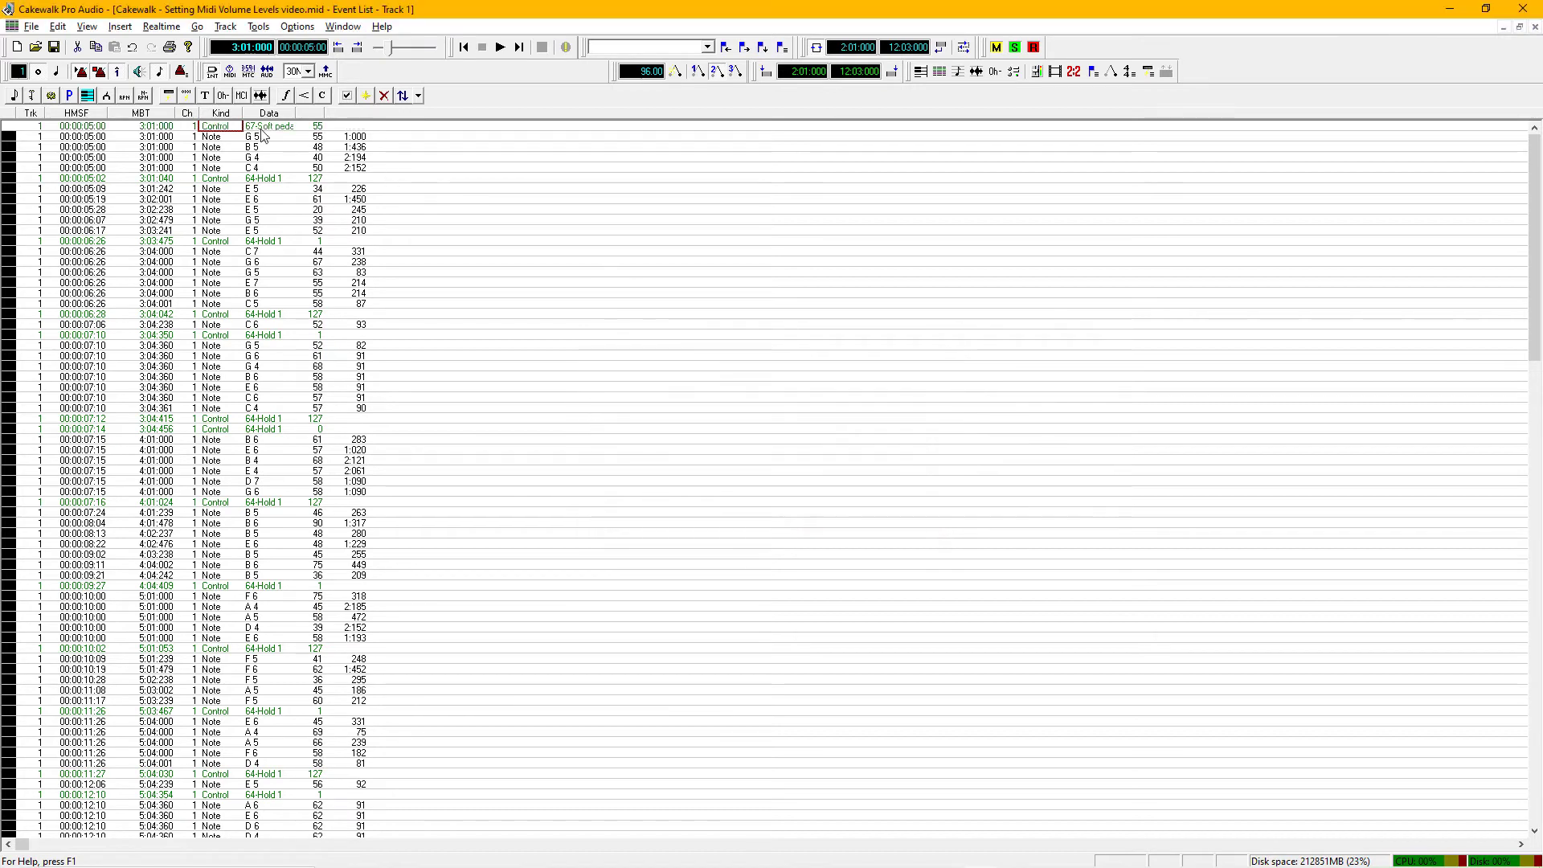
Make it controller 11-Expression with value 127 and play from bar 2.
click(270, 129)
text(11)
key(Return)
key(Right)
text(12)
key(Return)
key(F7)
key(space)
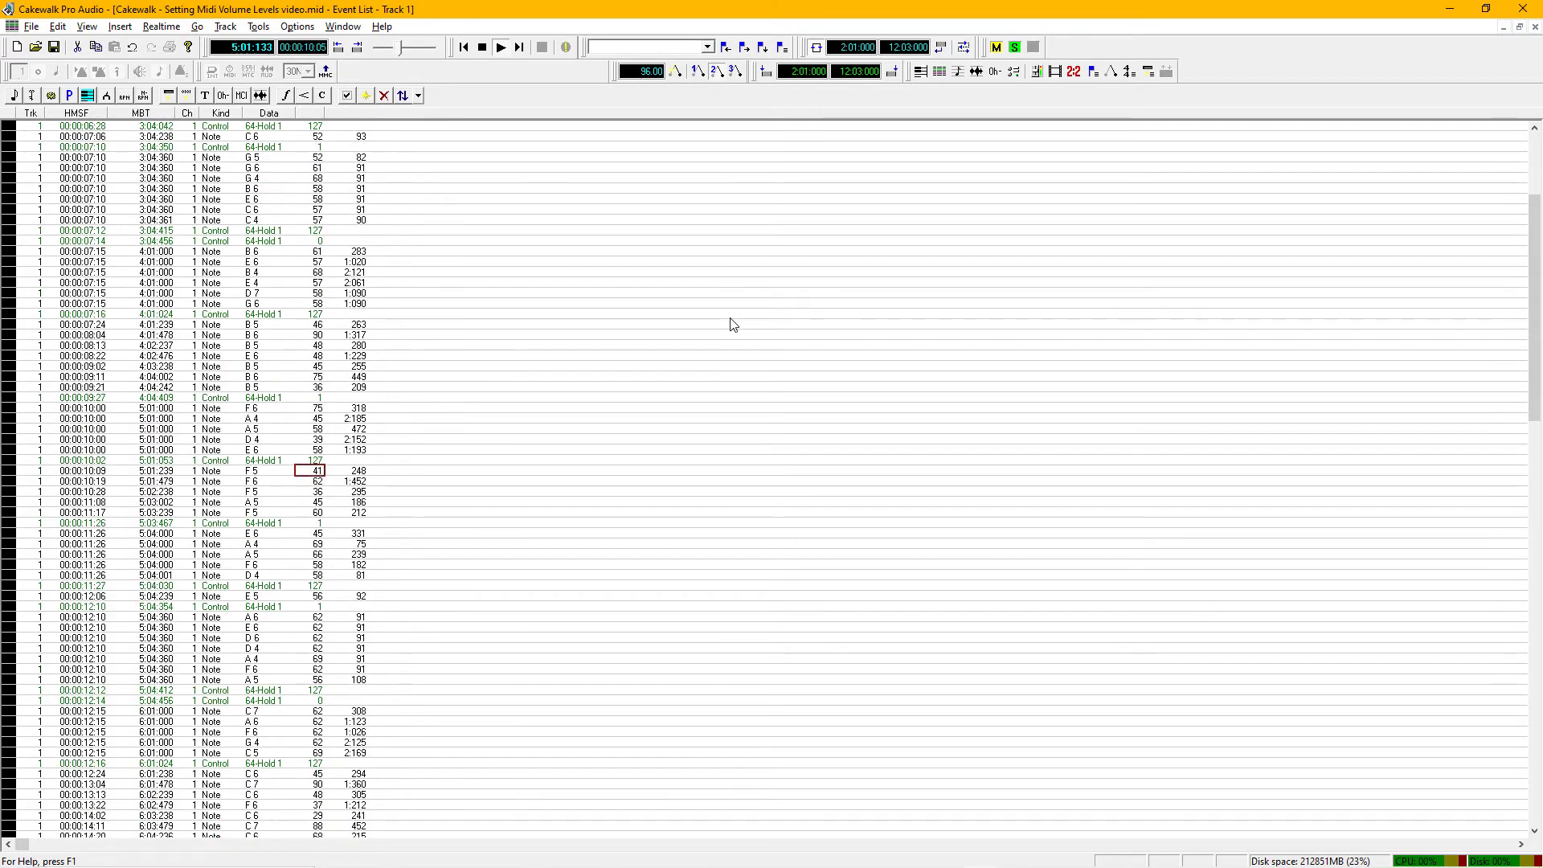
Lower the 3:01:000 Expression value to 75, audition it, then rewind and reselect the event.
key(space)
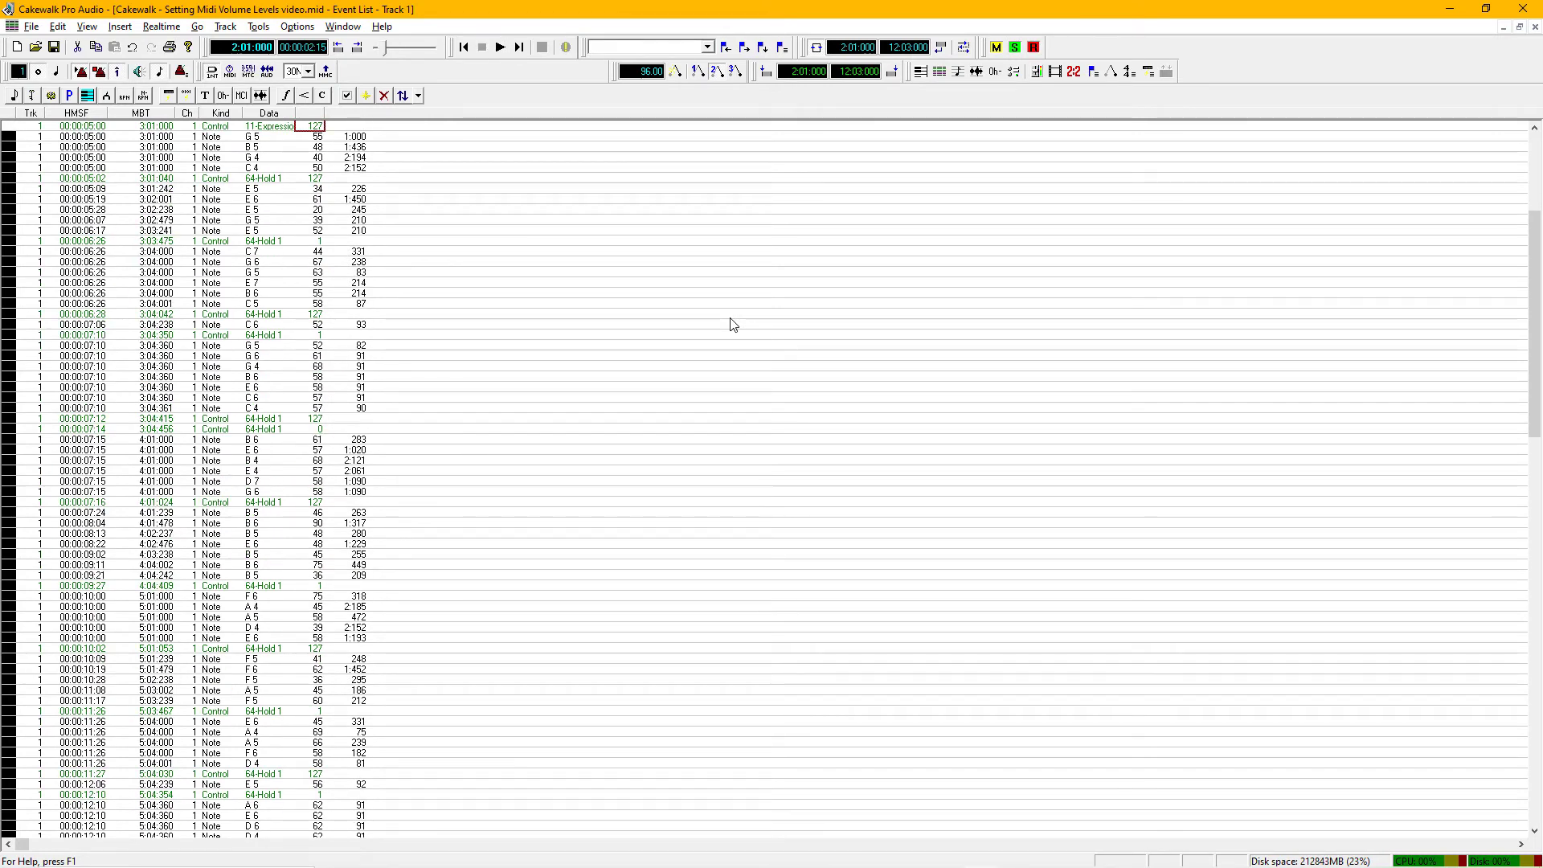
text(75)
key(Return)
key(space)
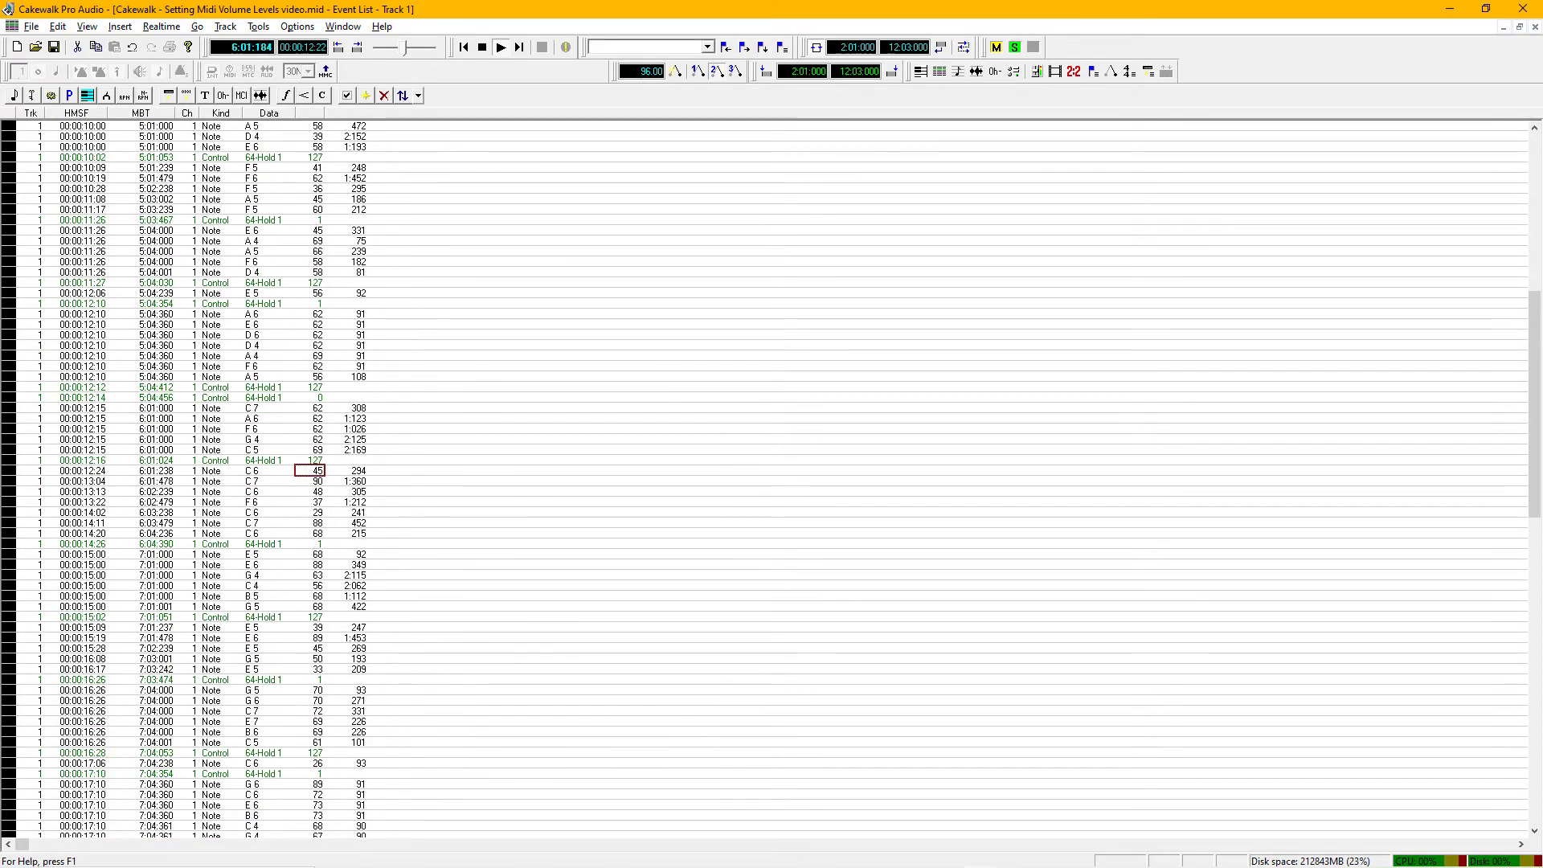
key(space)
key(ctrl+Home)
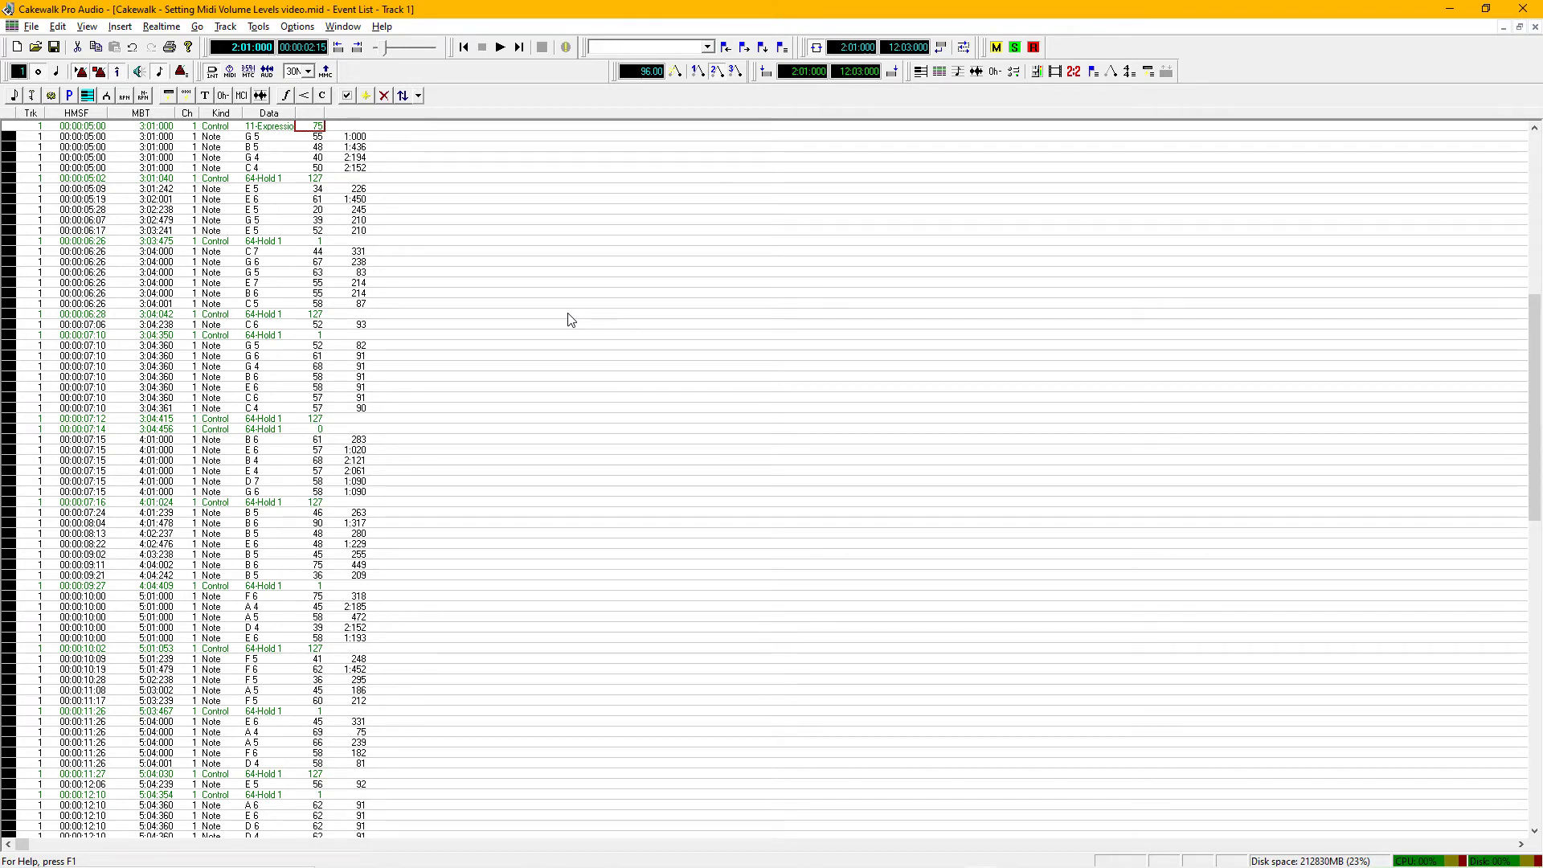
click(280, 131)
Move the now time to bar 6, reopen the Event List and insert an event at 6:01:000.
key(ctrl+F4)
key(ctrl+Page_Down)
key(ctrl+Page_Down)
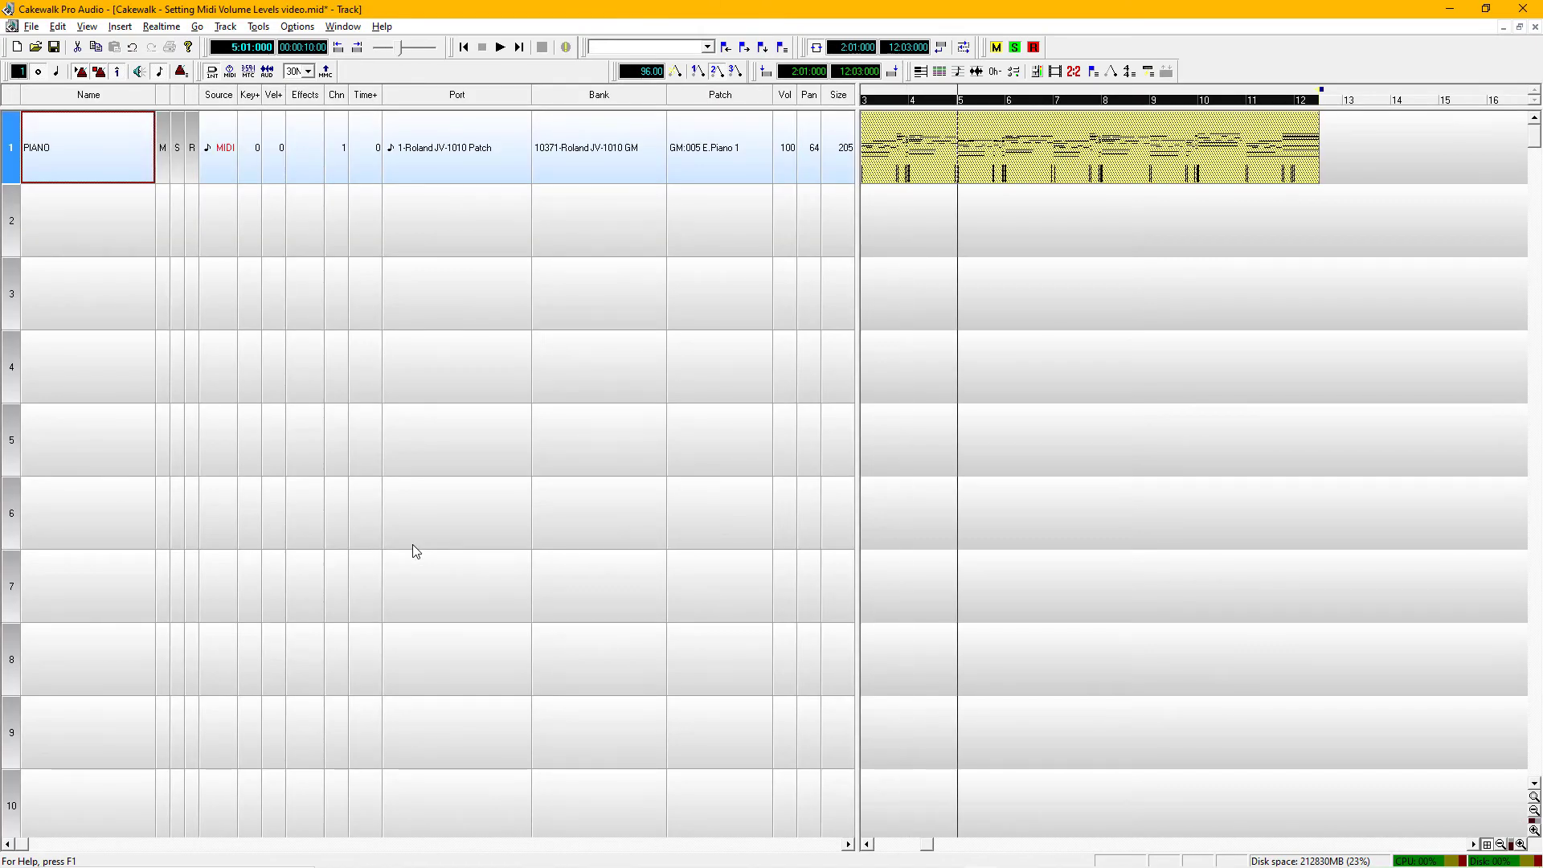
key(ctrl+Page_Down)
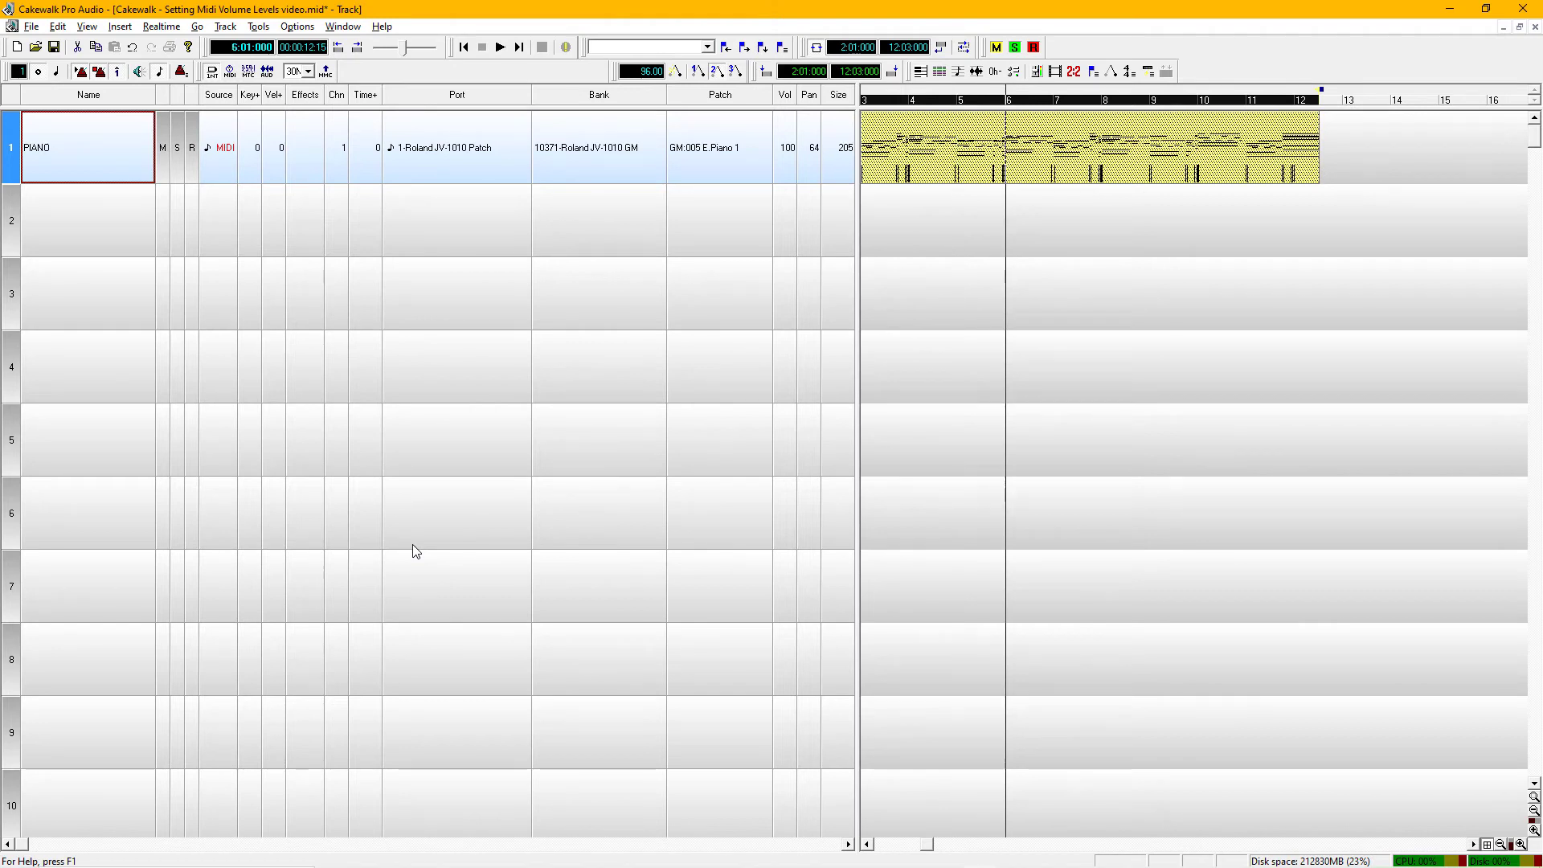
key(alt+5)
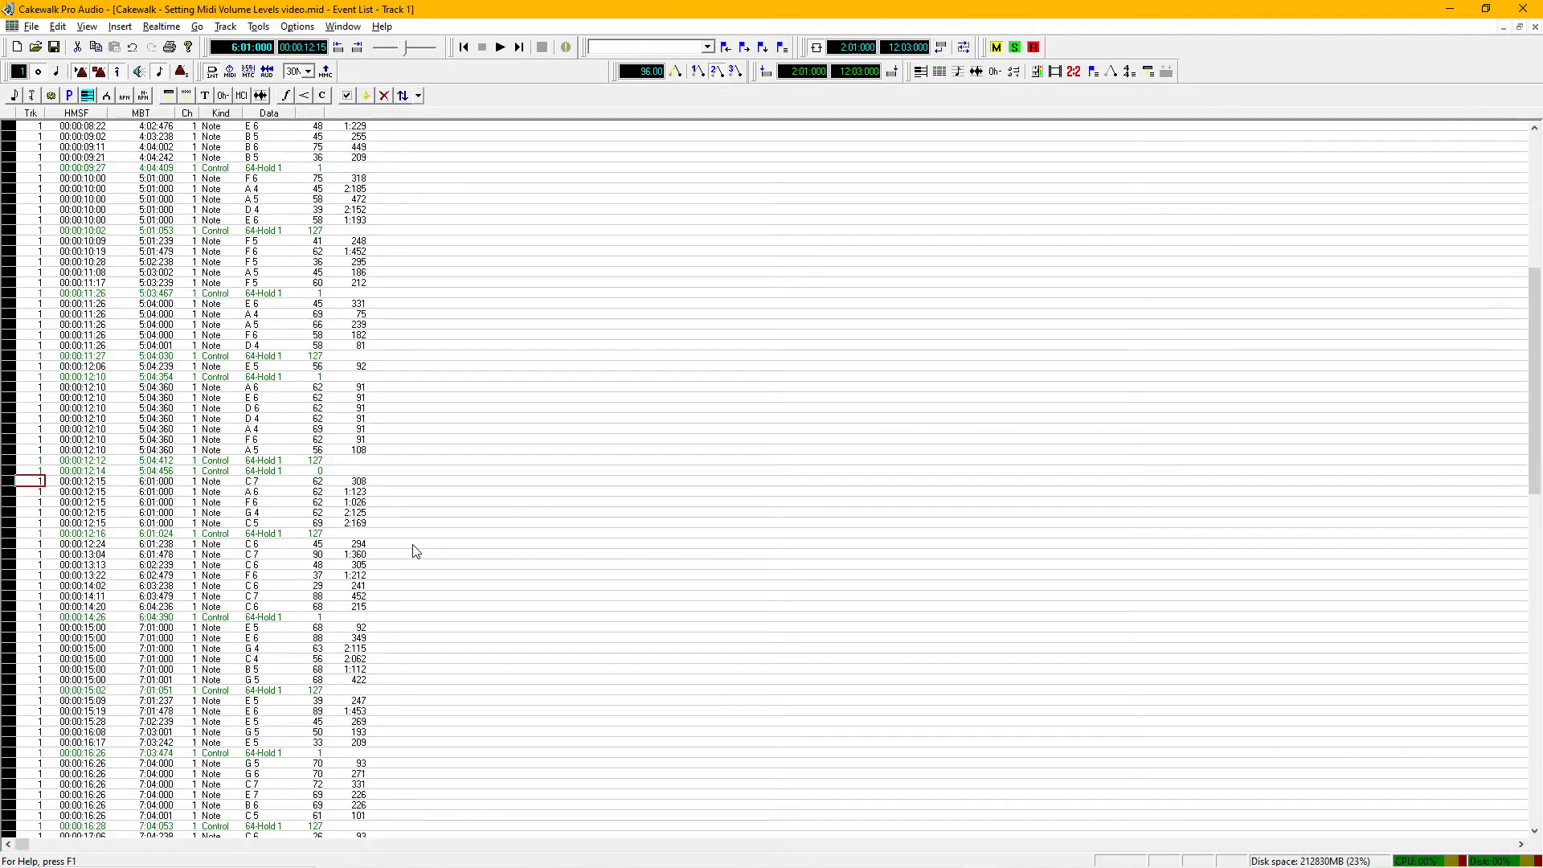
key(Right)
key(Right)
key(Right)
key(Right)
key(Insert)
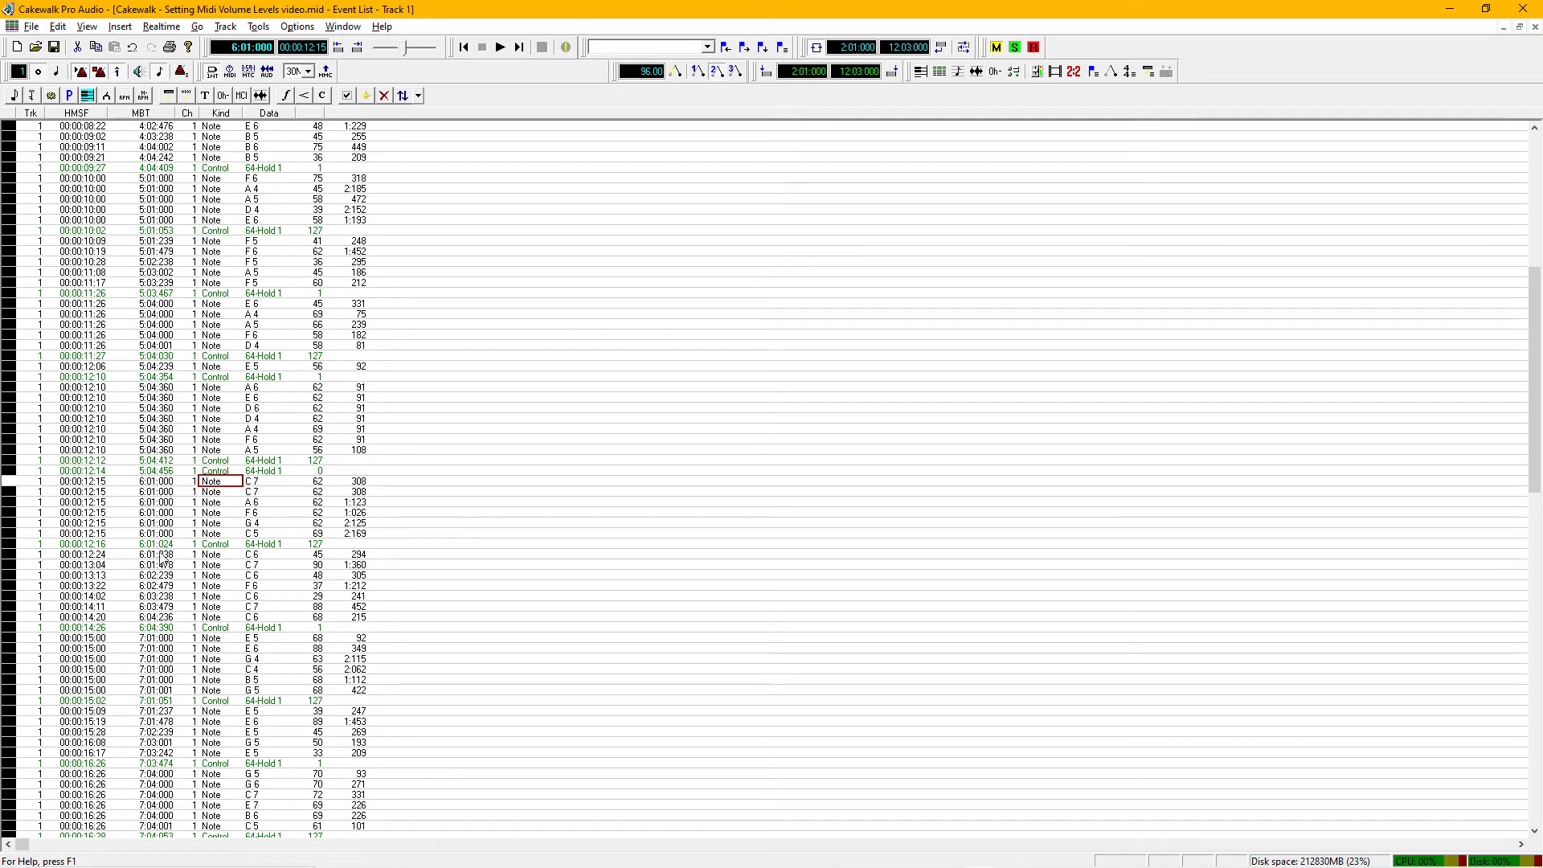
Turn the new 6:01:000 event into an 11-Expression controller with value 85.
click(12, 485)
key(Return)
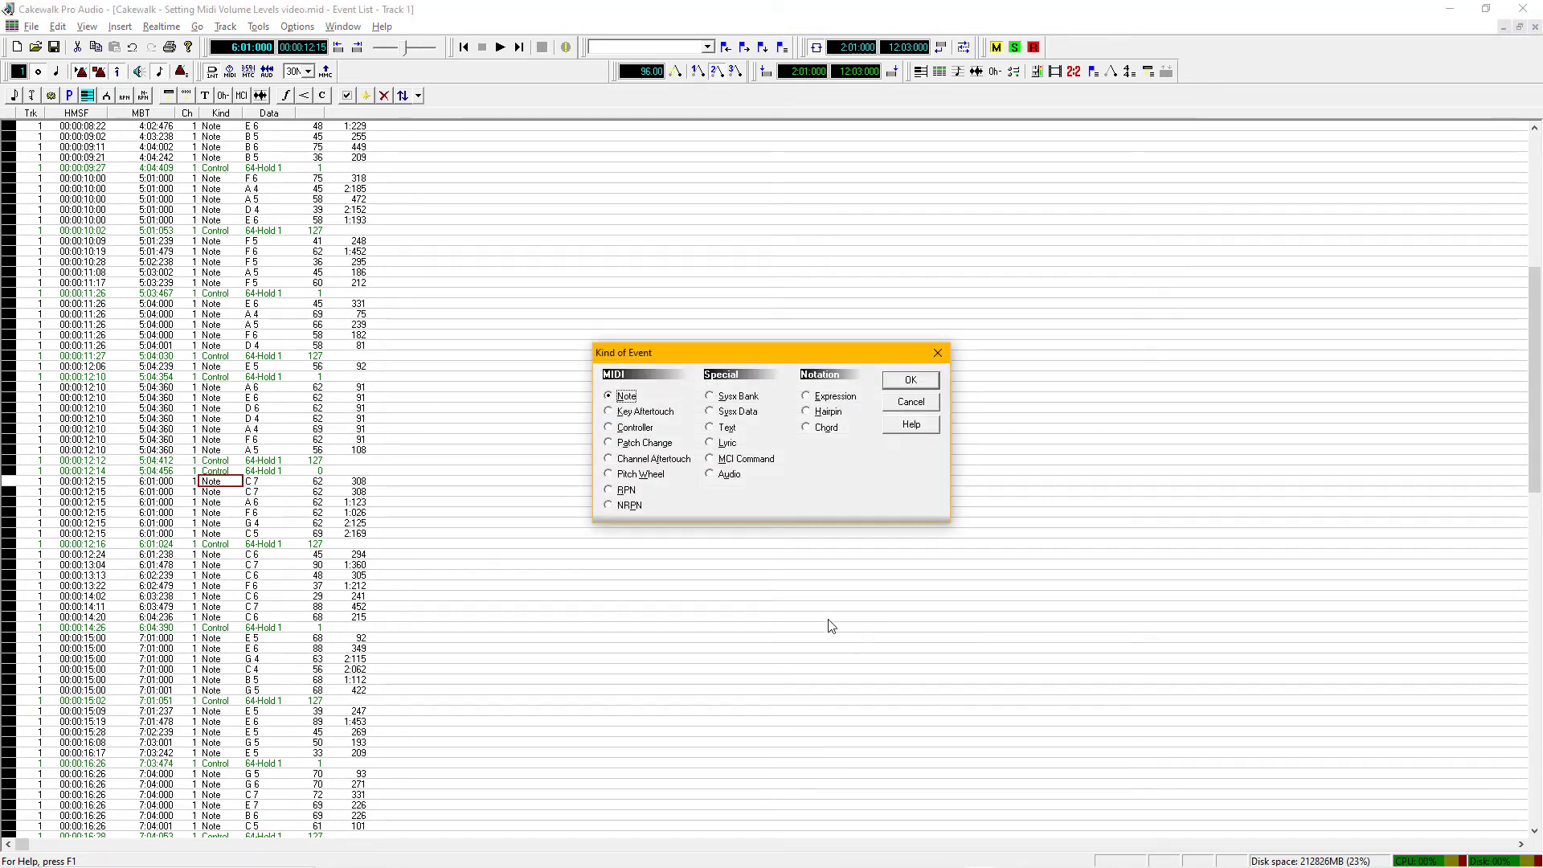
click(613, 429)
click(912, 383)
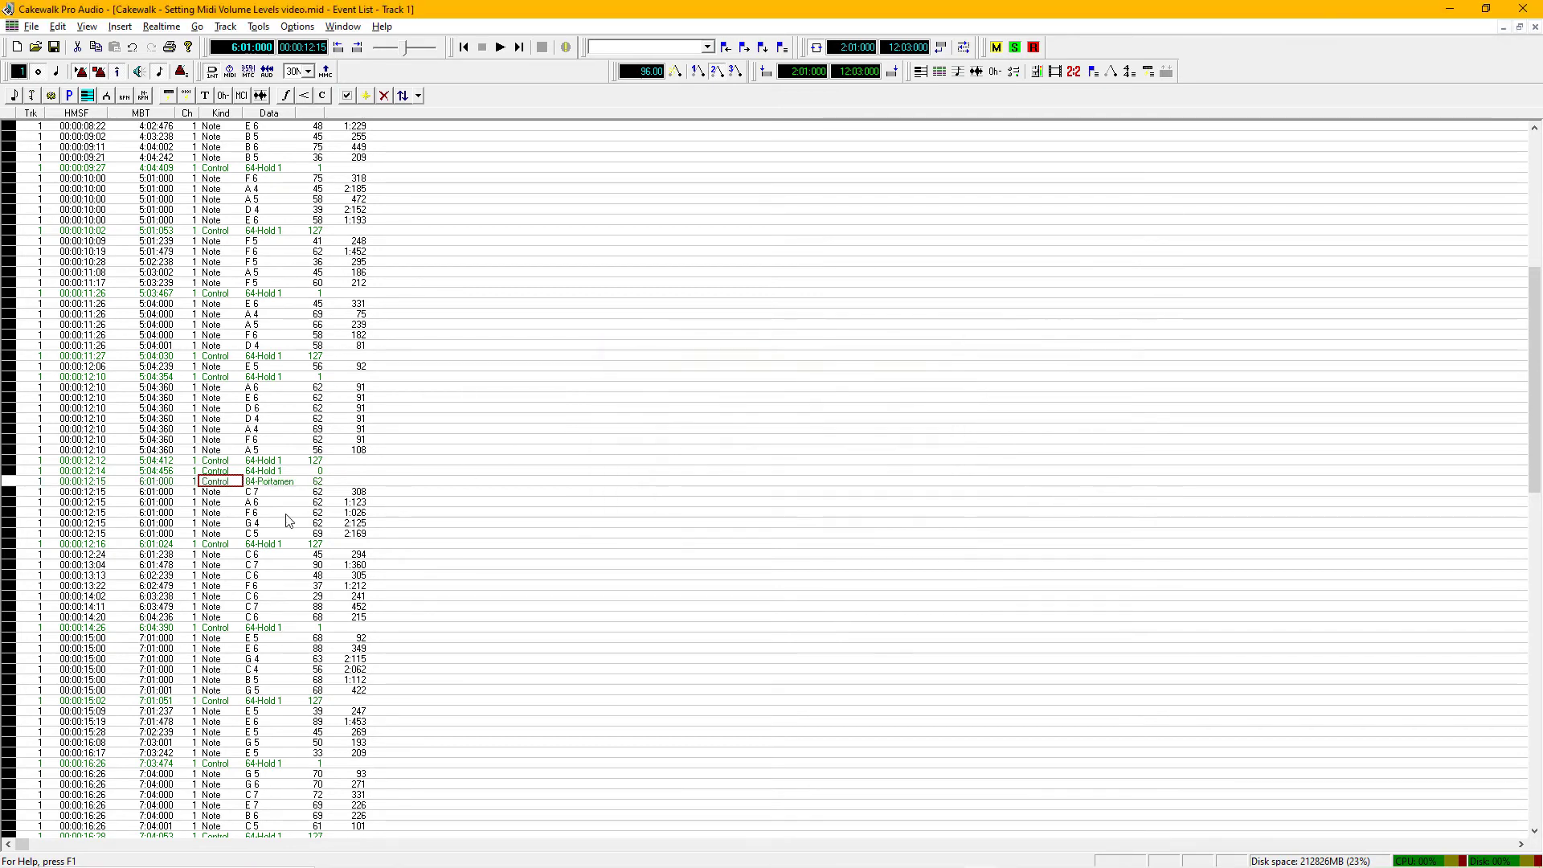
click(272, 482)
text(11-Expressio)
click(310, 482)
text(85)
key(Return)
Restore the bar 3 Expression value to 127 and start playback.
key(Page_Up)
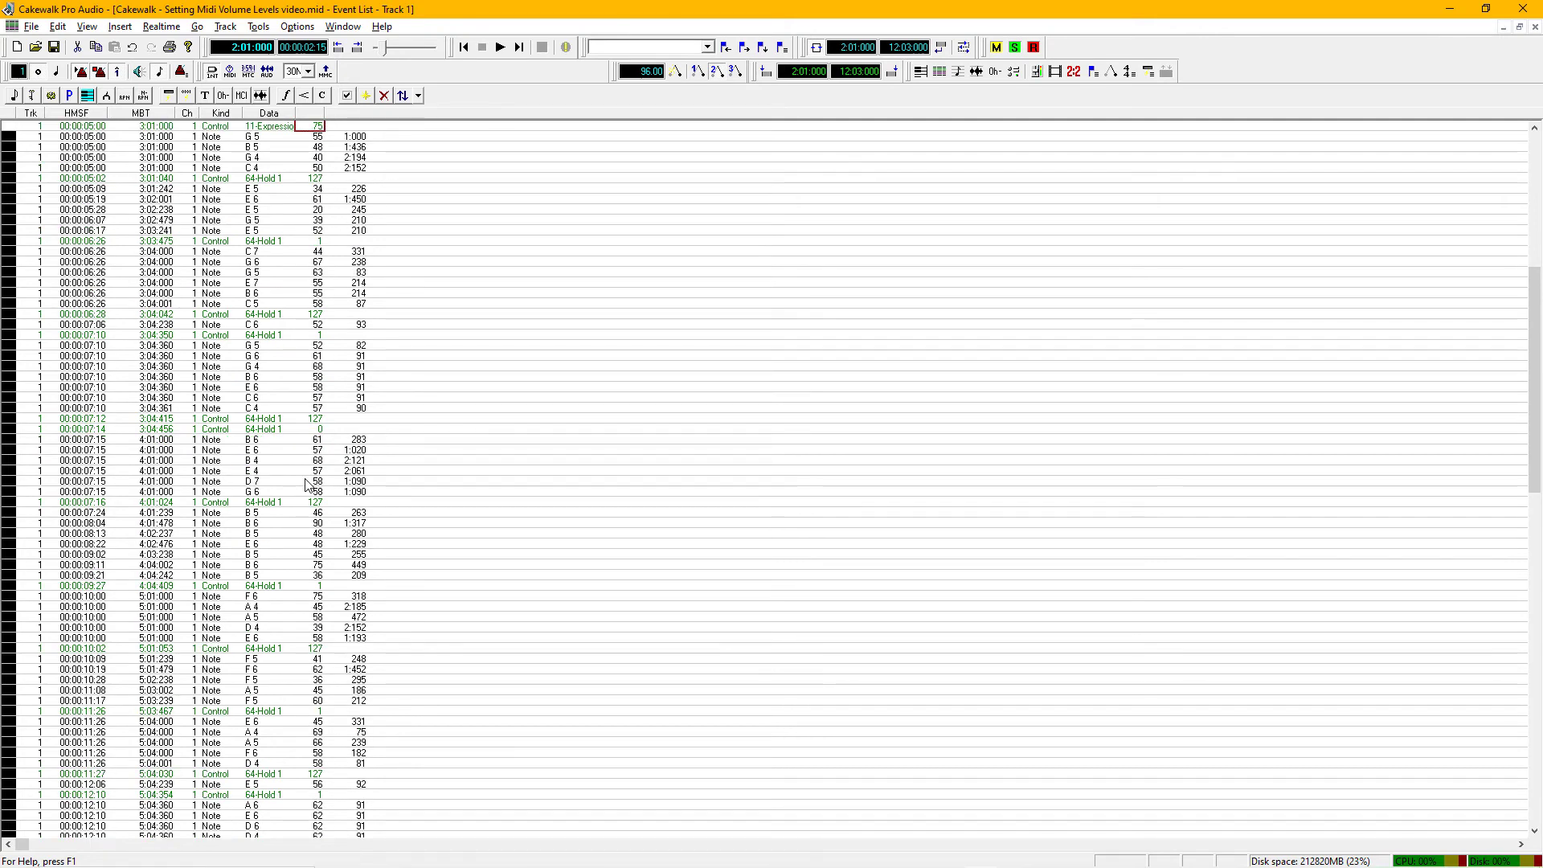
text(127)
key(Return)
key(space)
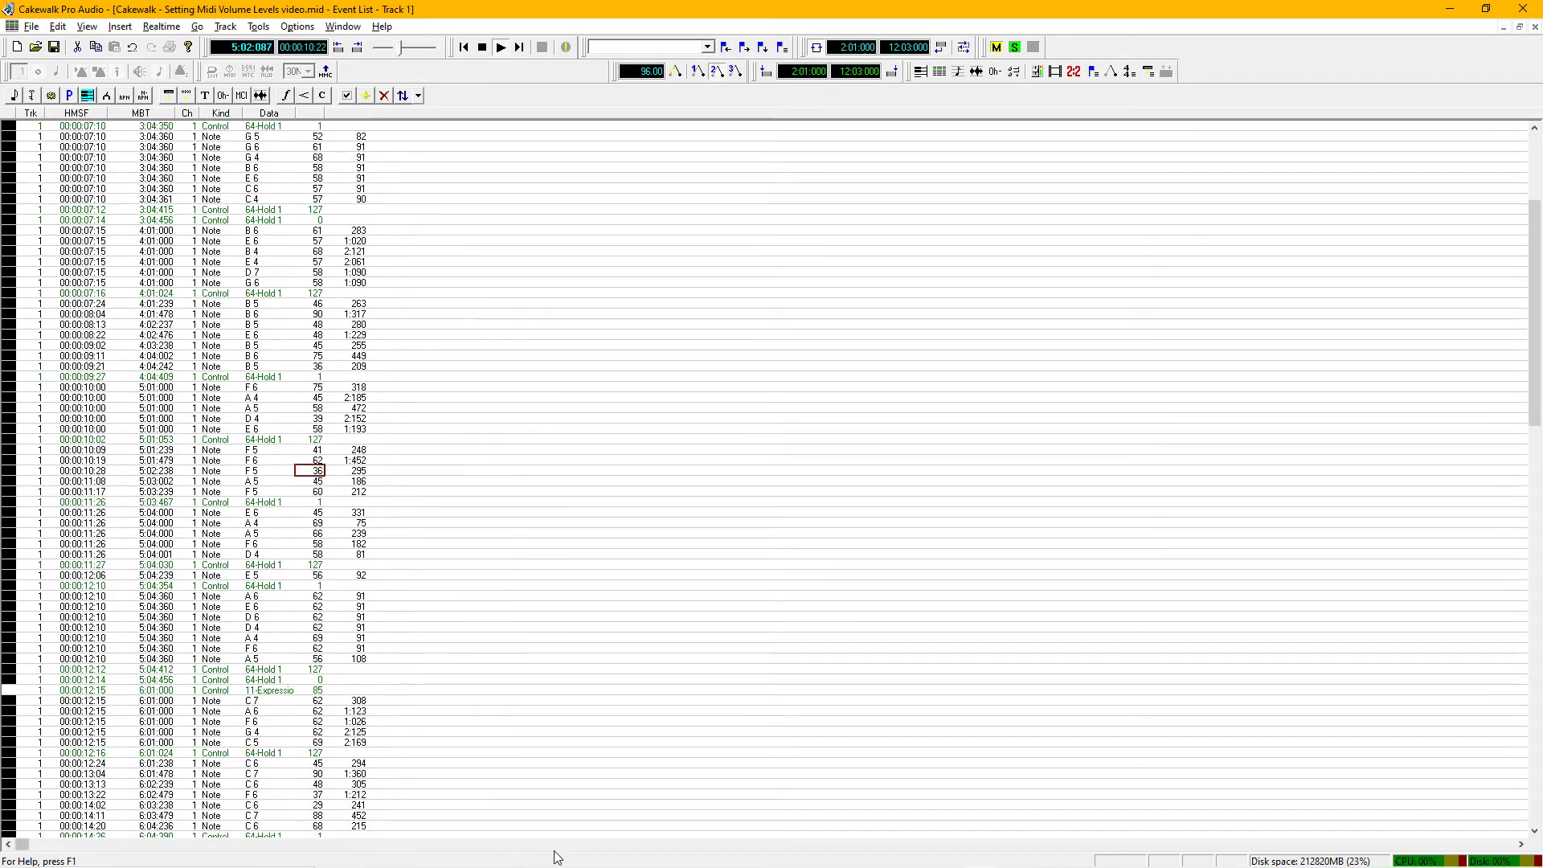
Select the 6:01:000 Expression value of 85, audition from the start, and return to Track view.
mouse_move(551, 853)
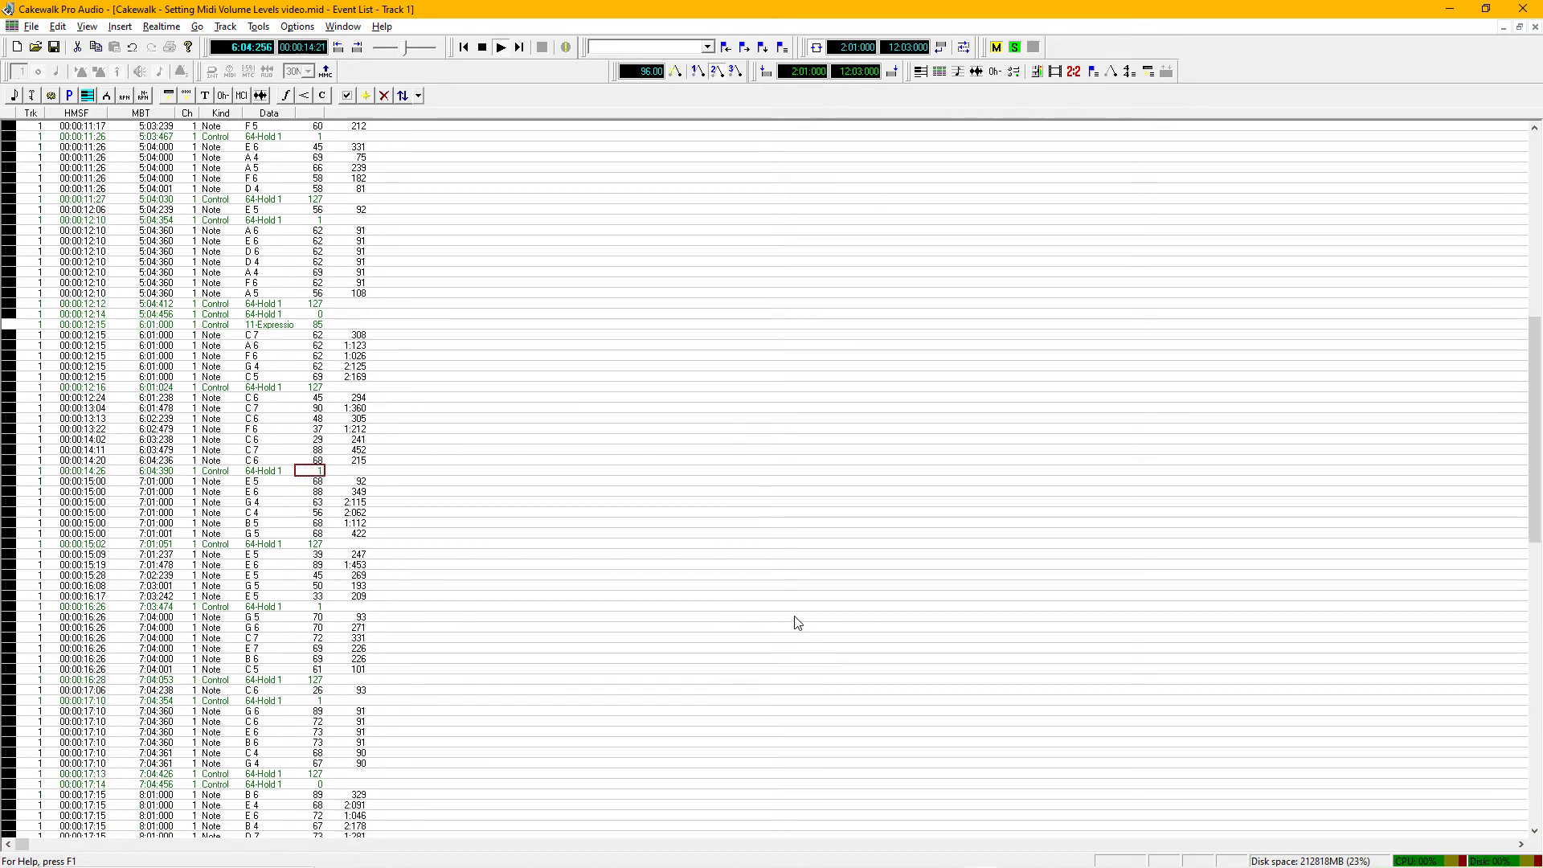
key(space)
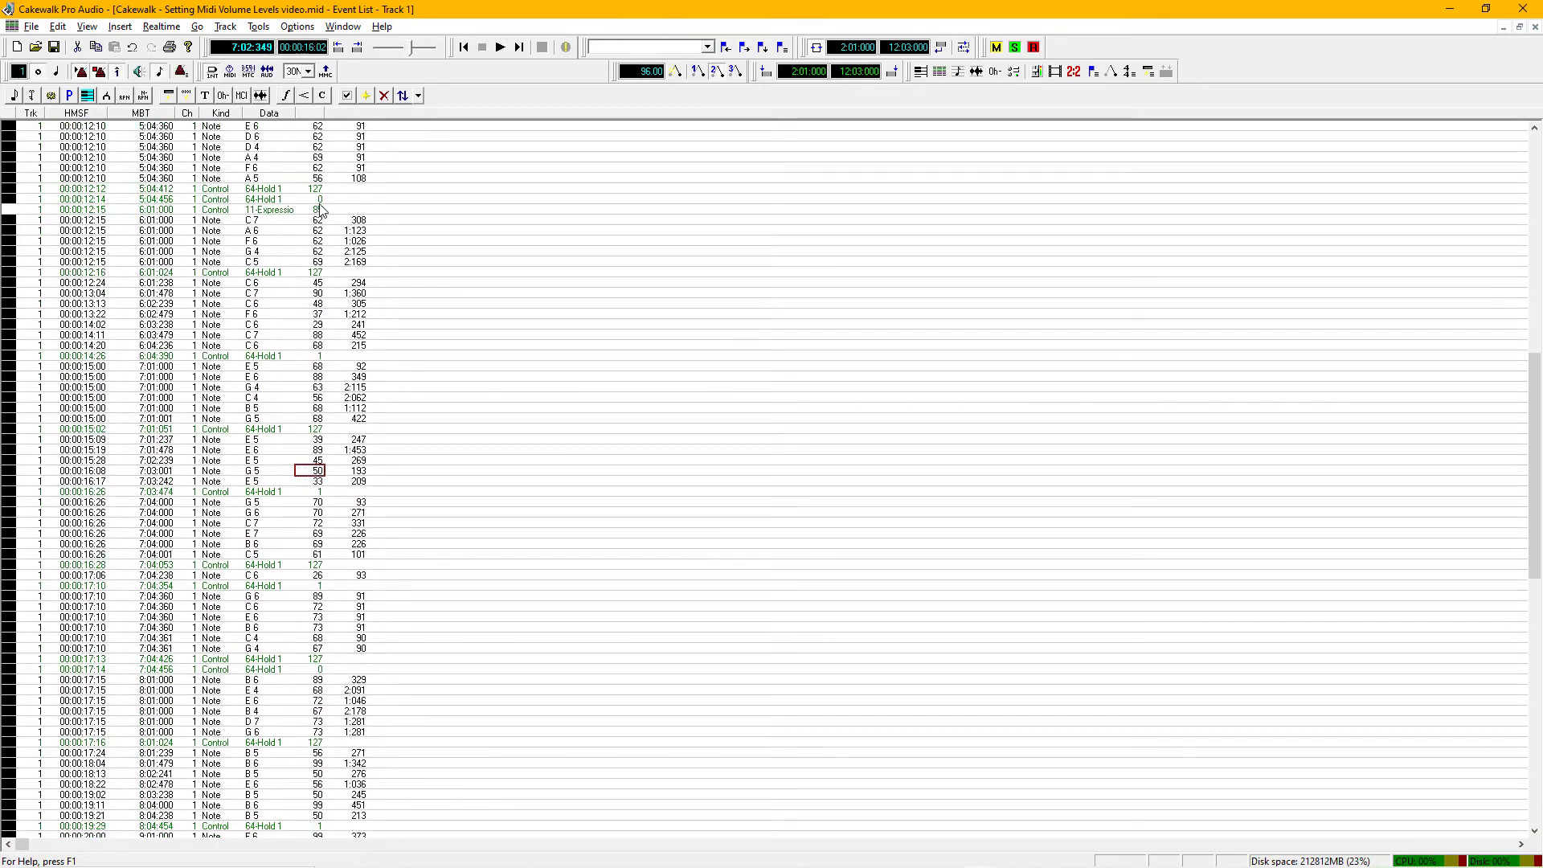
click(320, 210)
key(space)
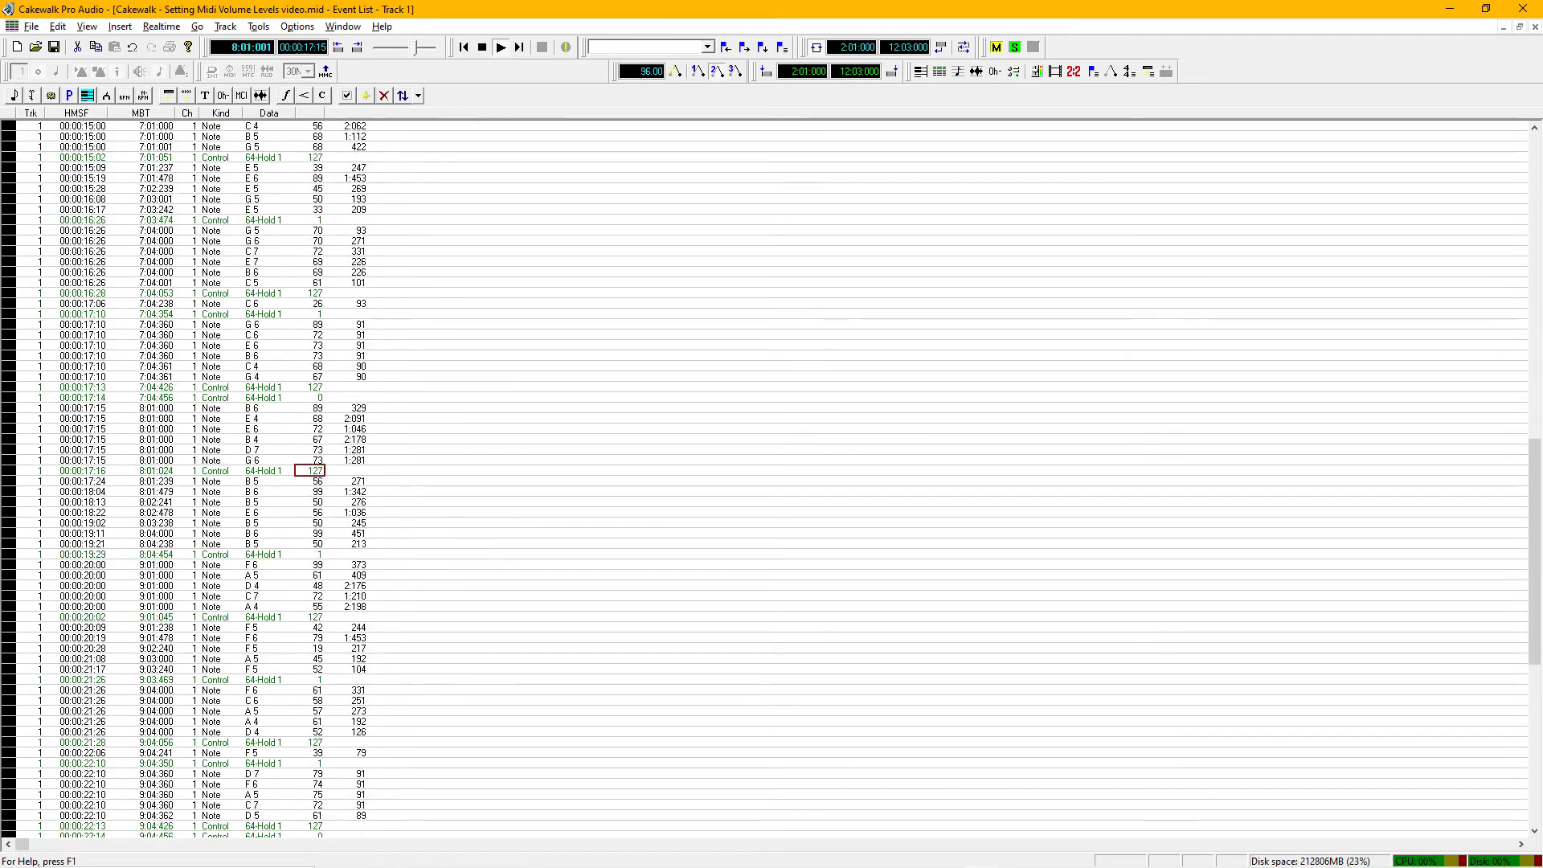
key(space)
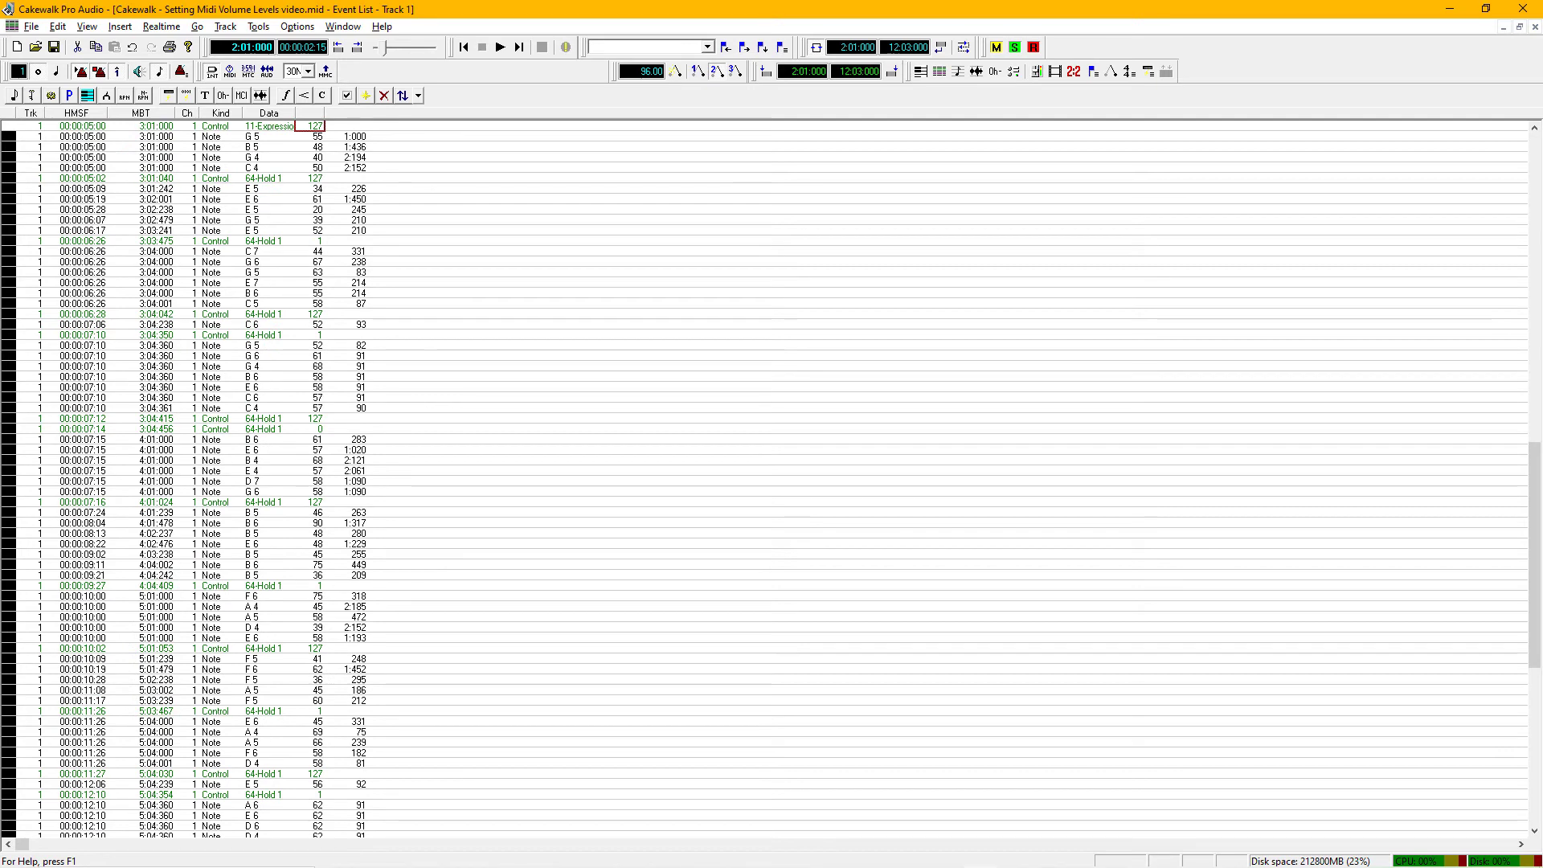
key(ctrl+F4)
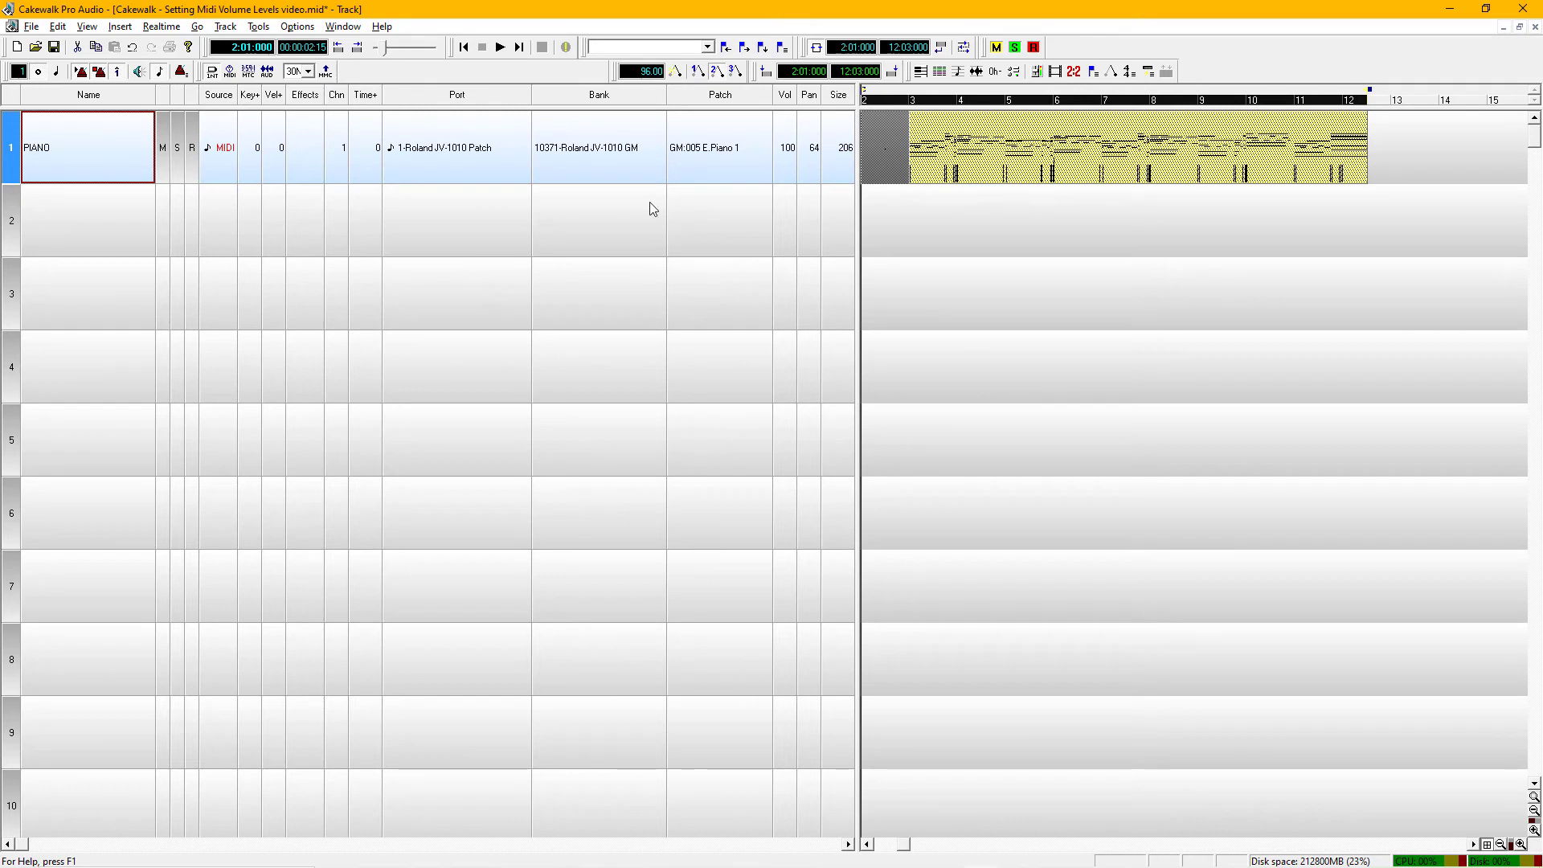
Check the PIANO track's volume of 100, then close the Event List to return to tracks.
click(786, 182)
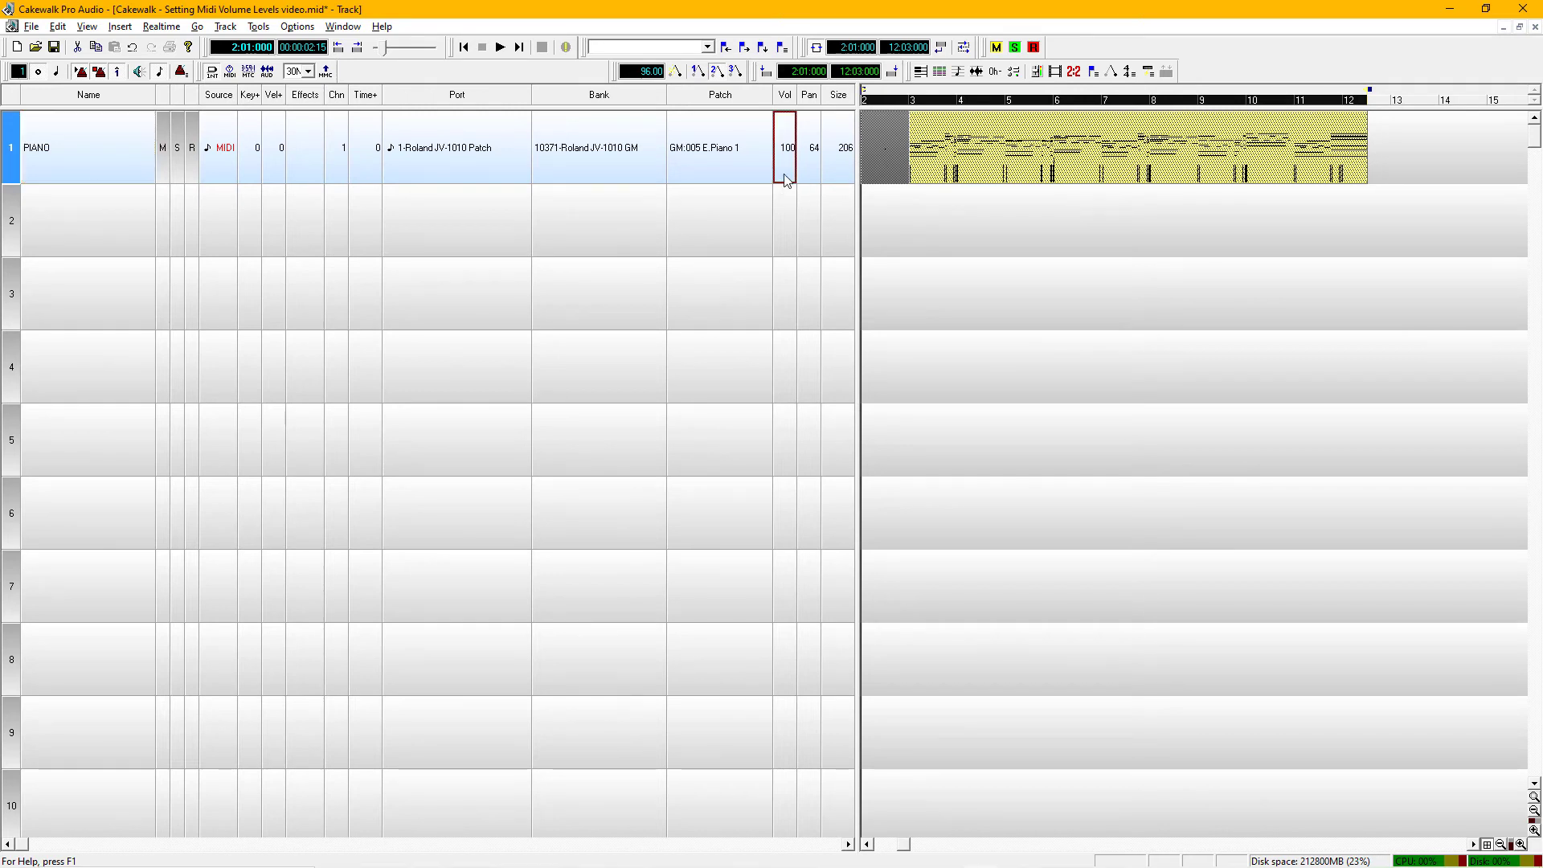
click(117, 163)
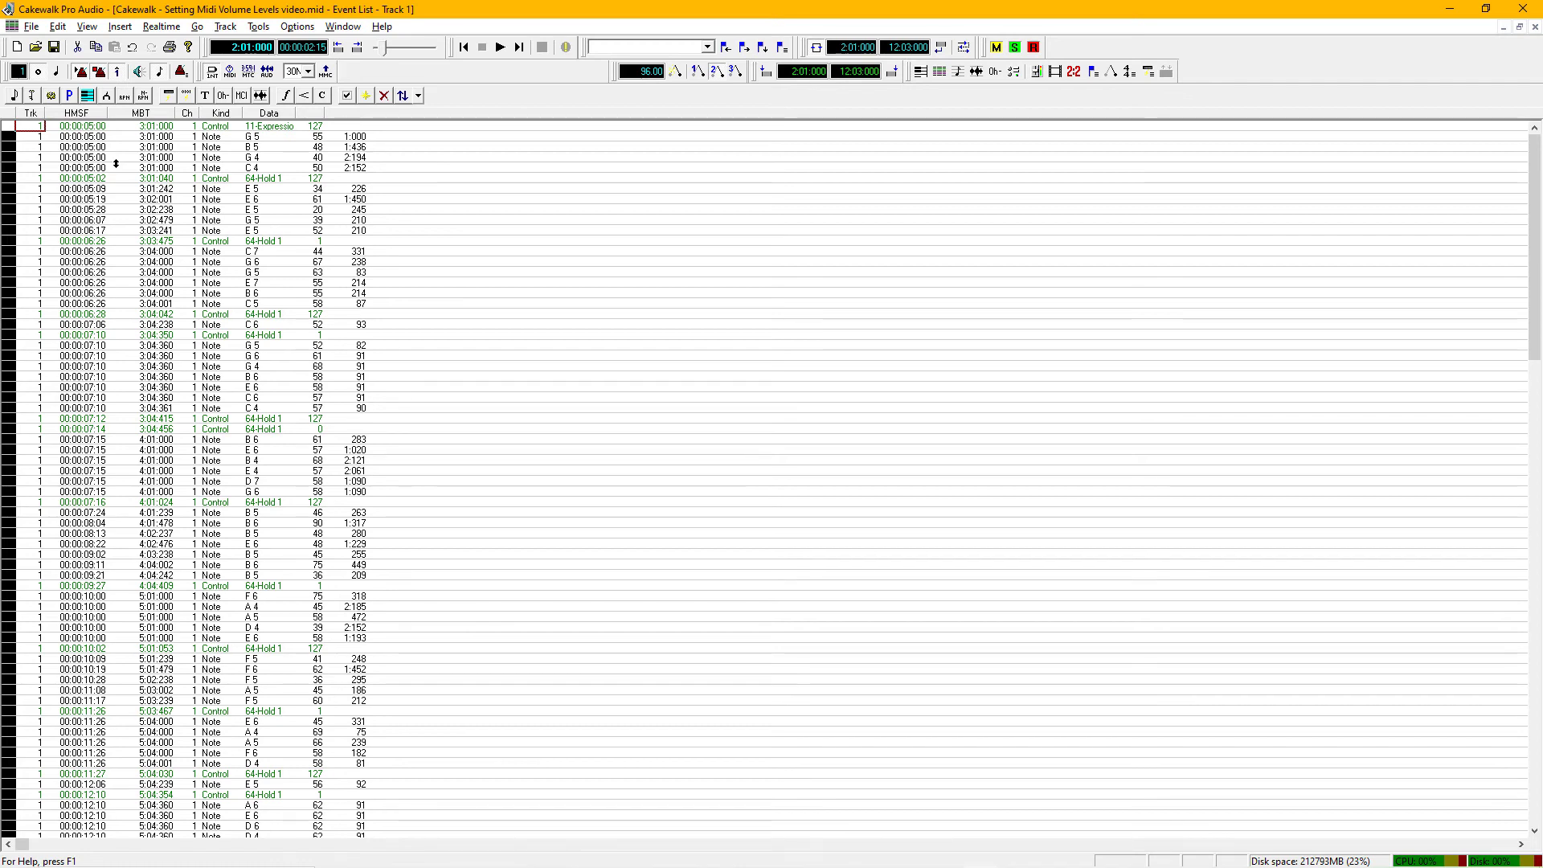
key(ctrl+F4)
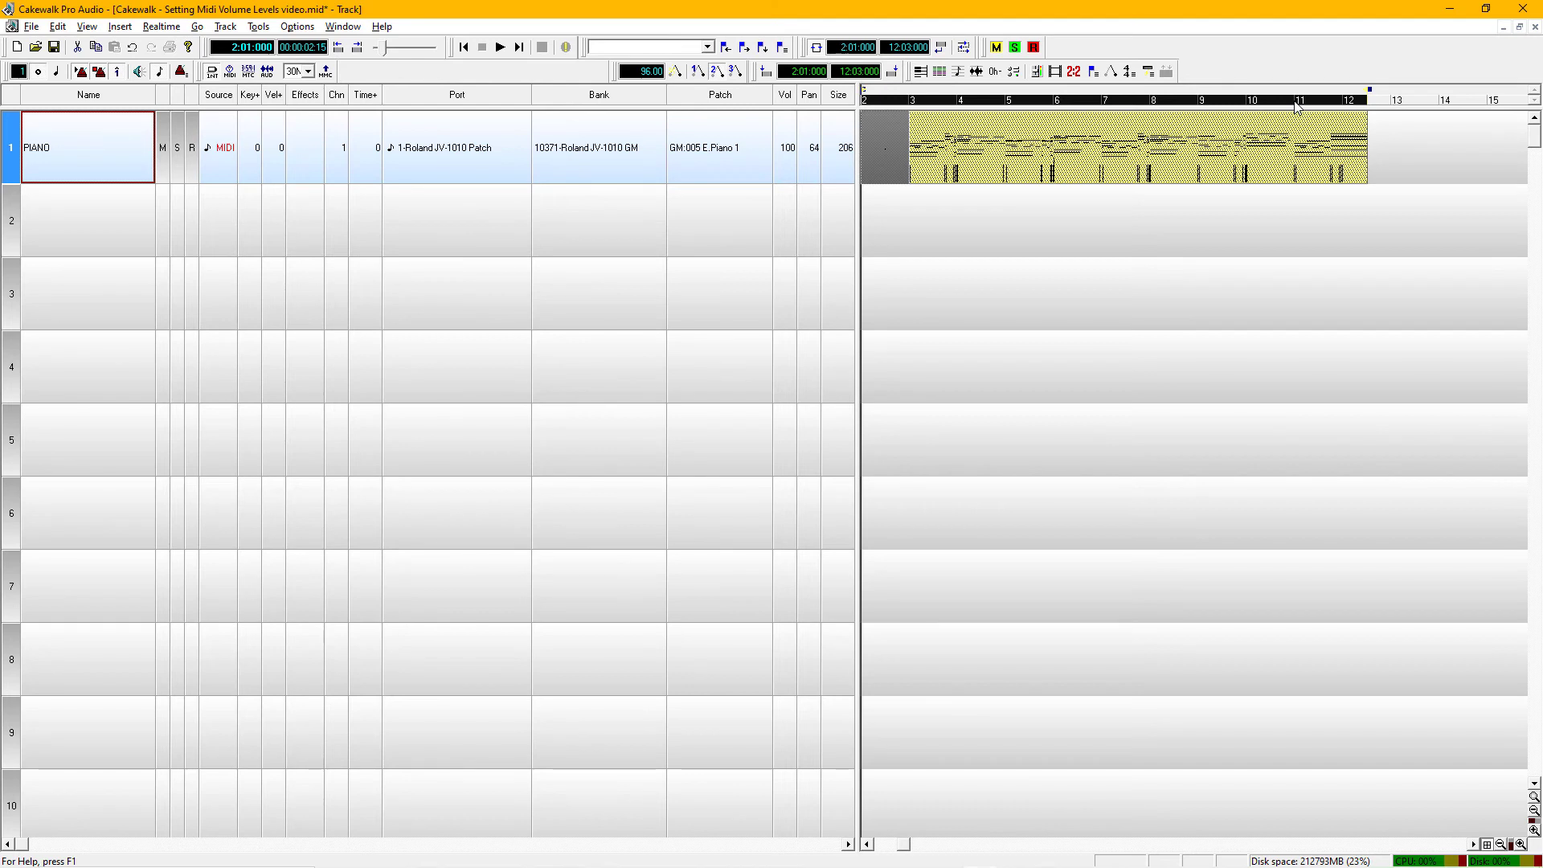
Add a marker at bar 10, where the fade-out begins.
click(1251, 100)
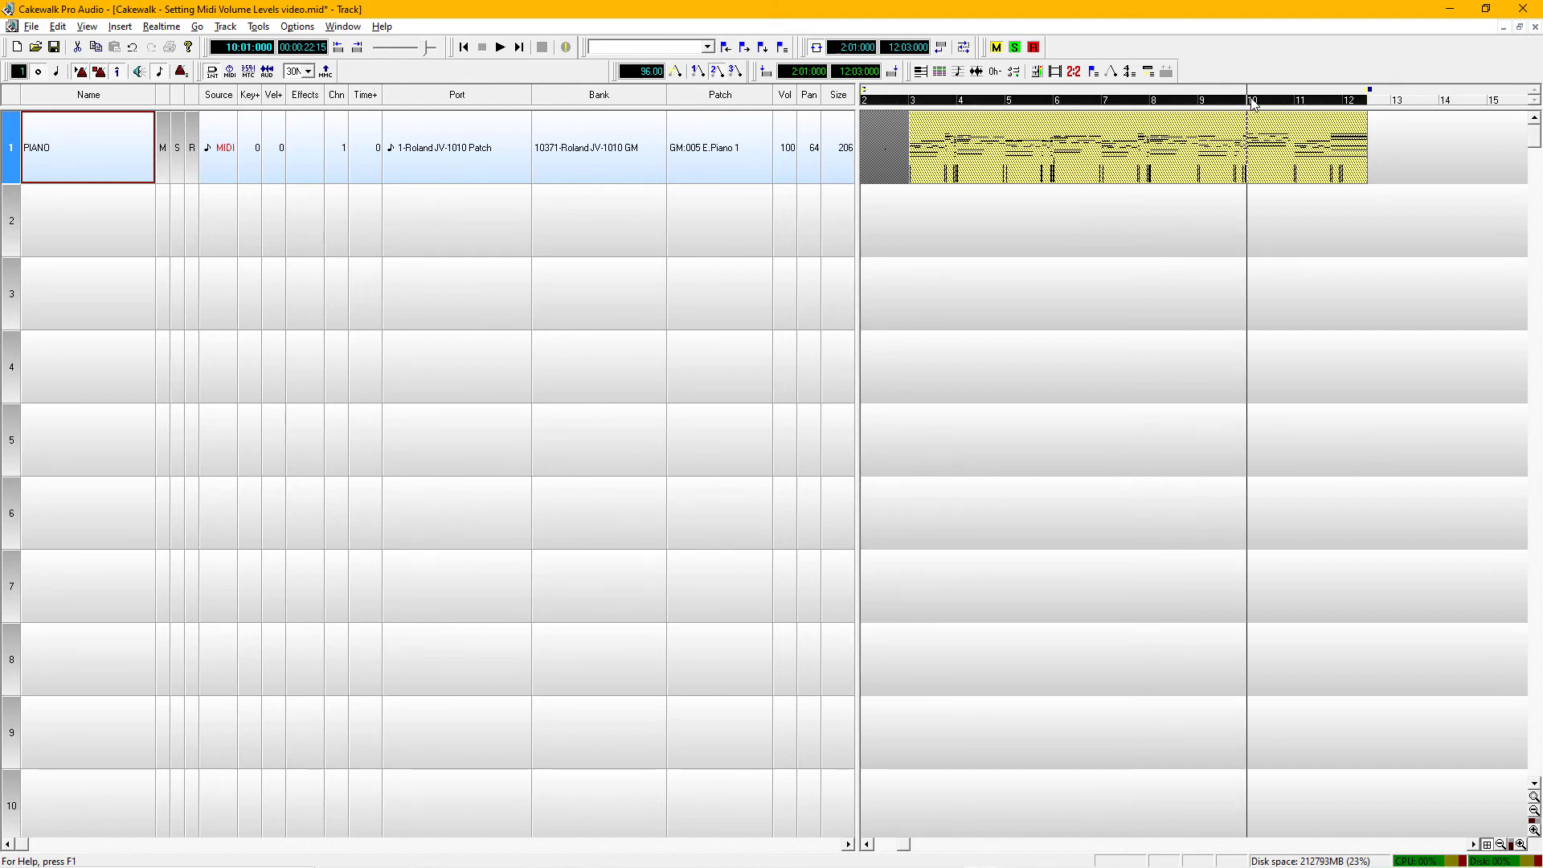
key(F11)
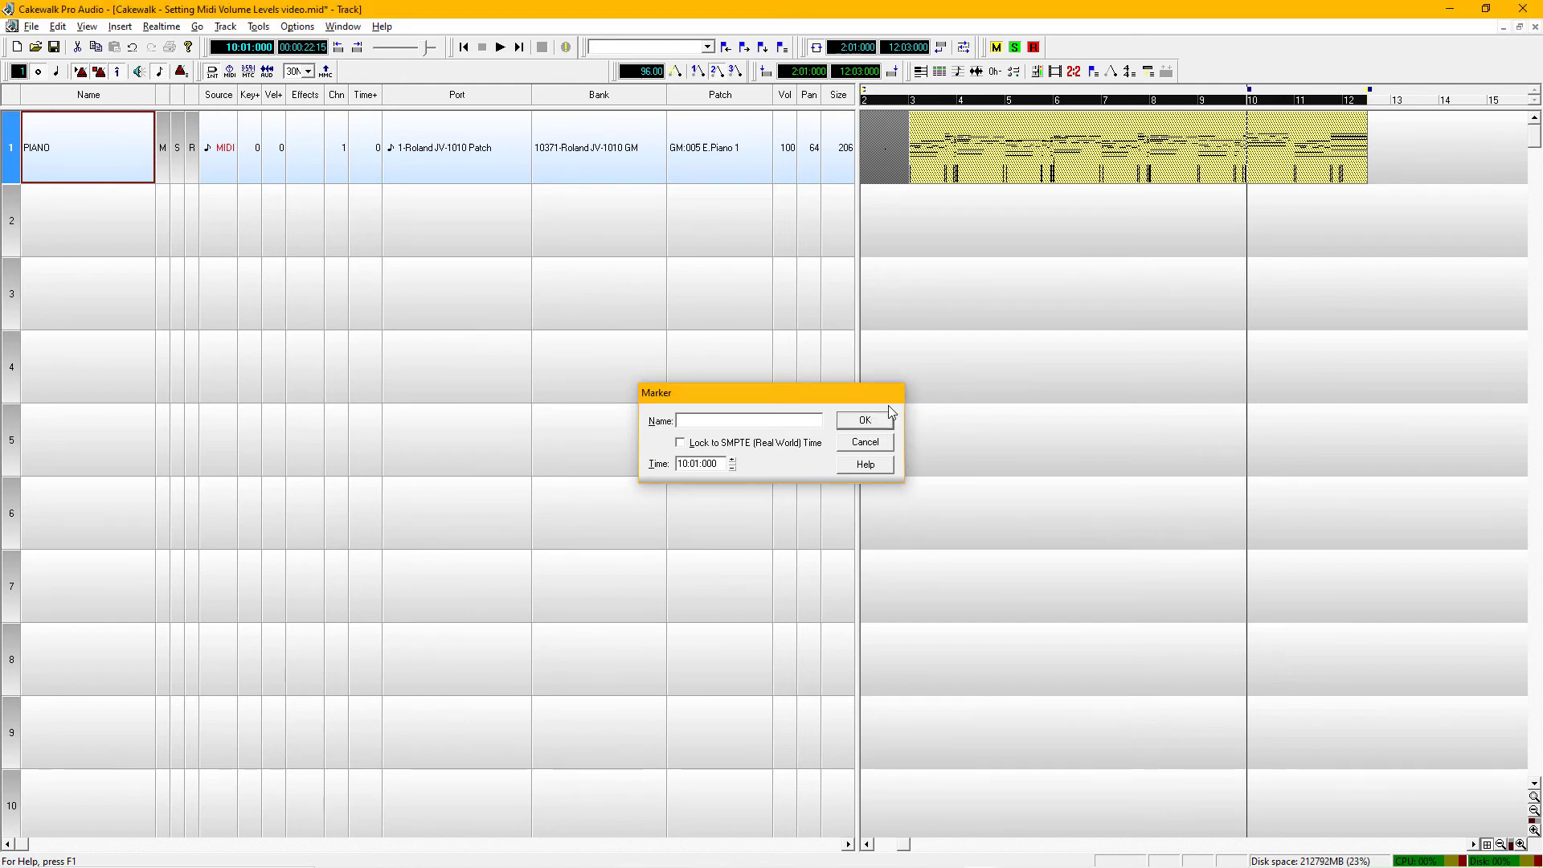
click(864, 421)
Select 10:01 through 12:02:479 and stage an 11-Expression controller series from 110 to 0.
click(1284, 84)
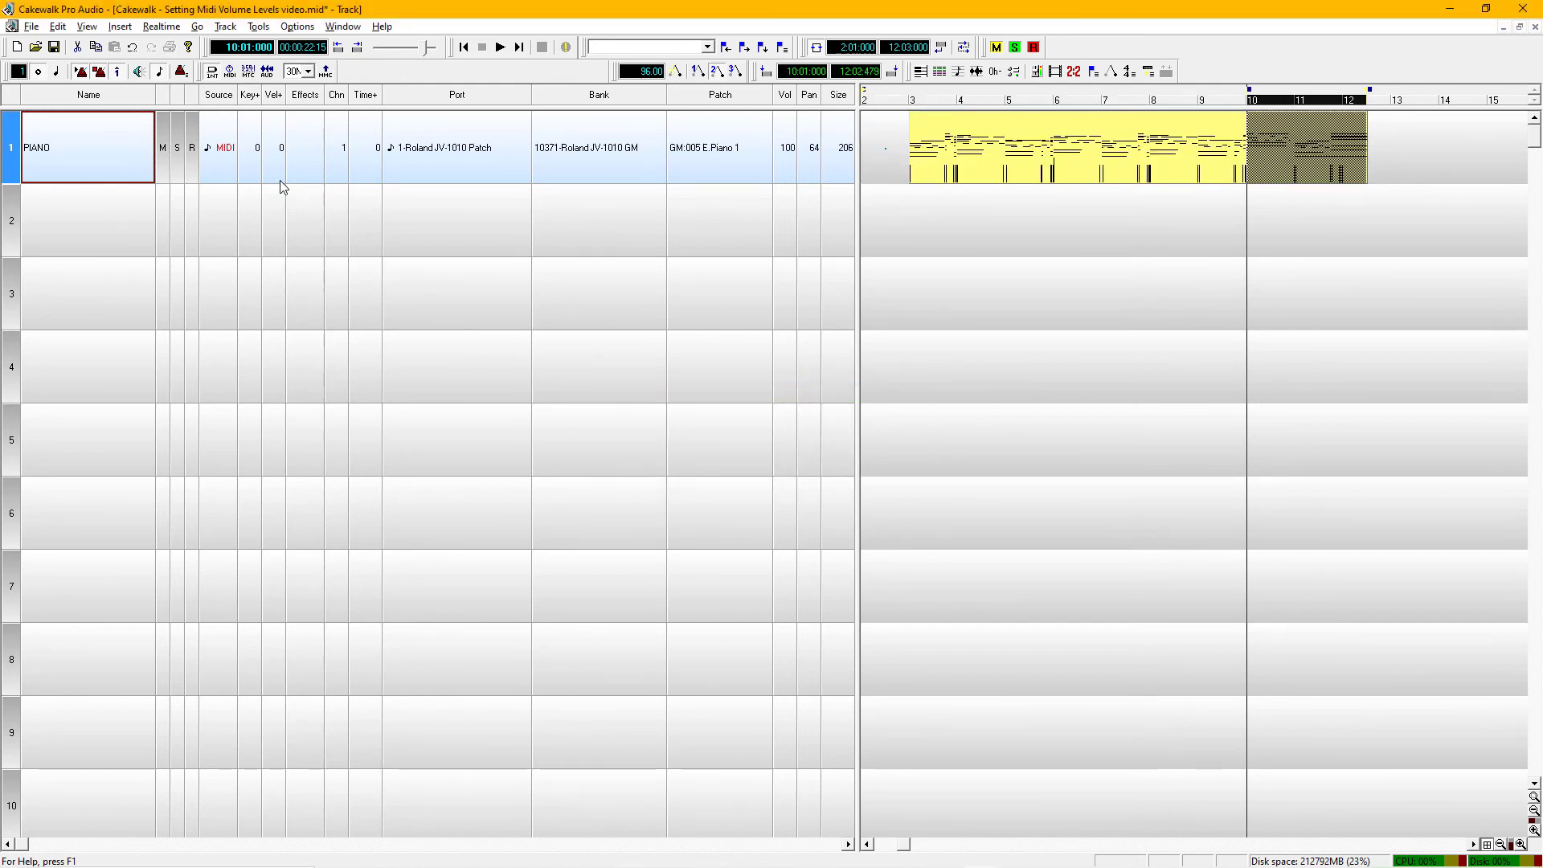
click(120, 26)
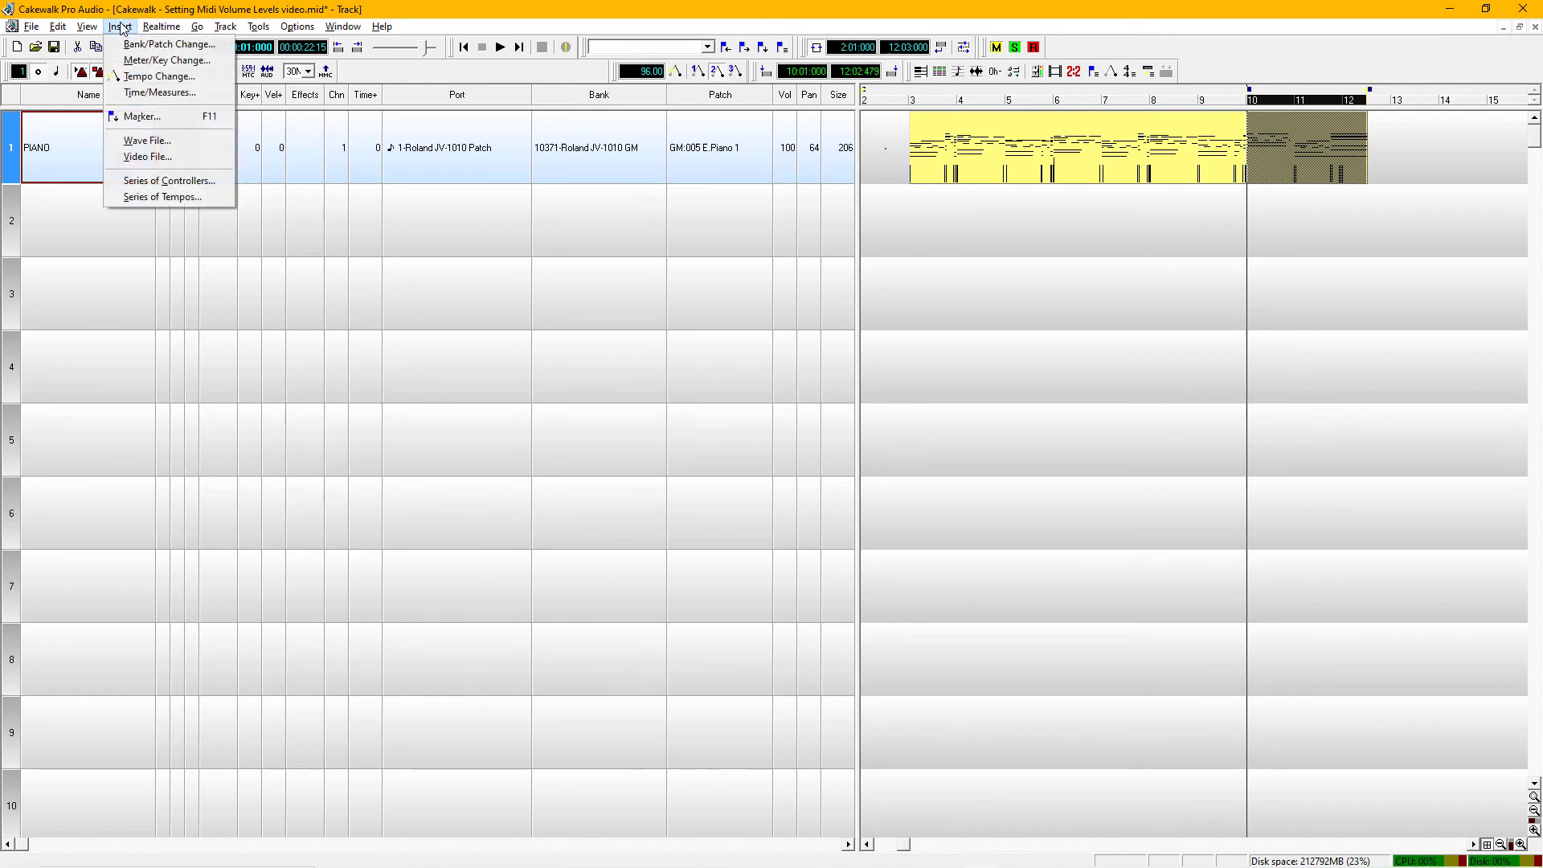
click(158, 182)
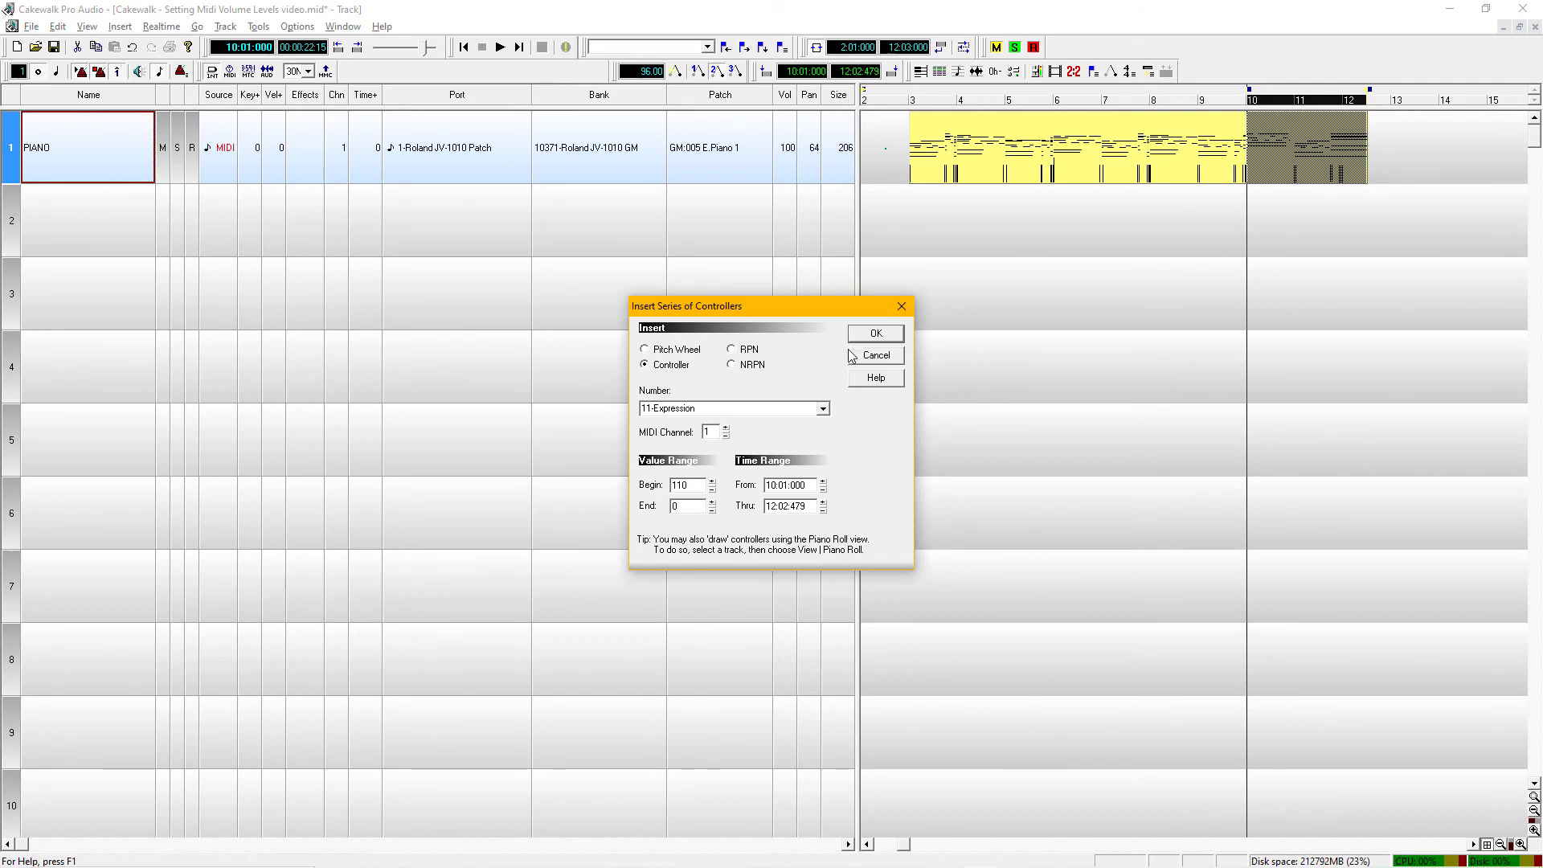
Insert the 110-to-0 Expression ramp, then play from bar 3 with Track 1's event list open.
click(869, 334)
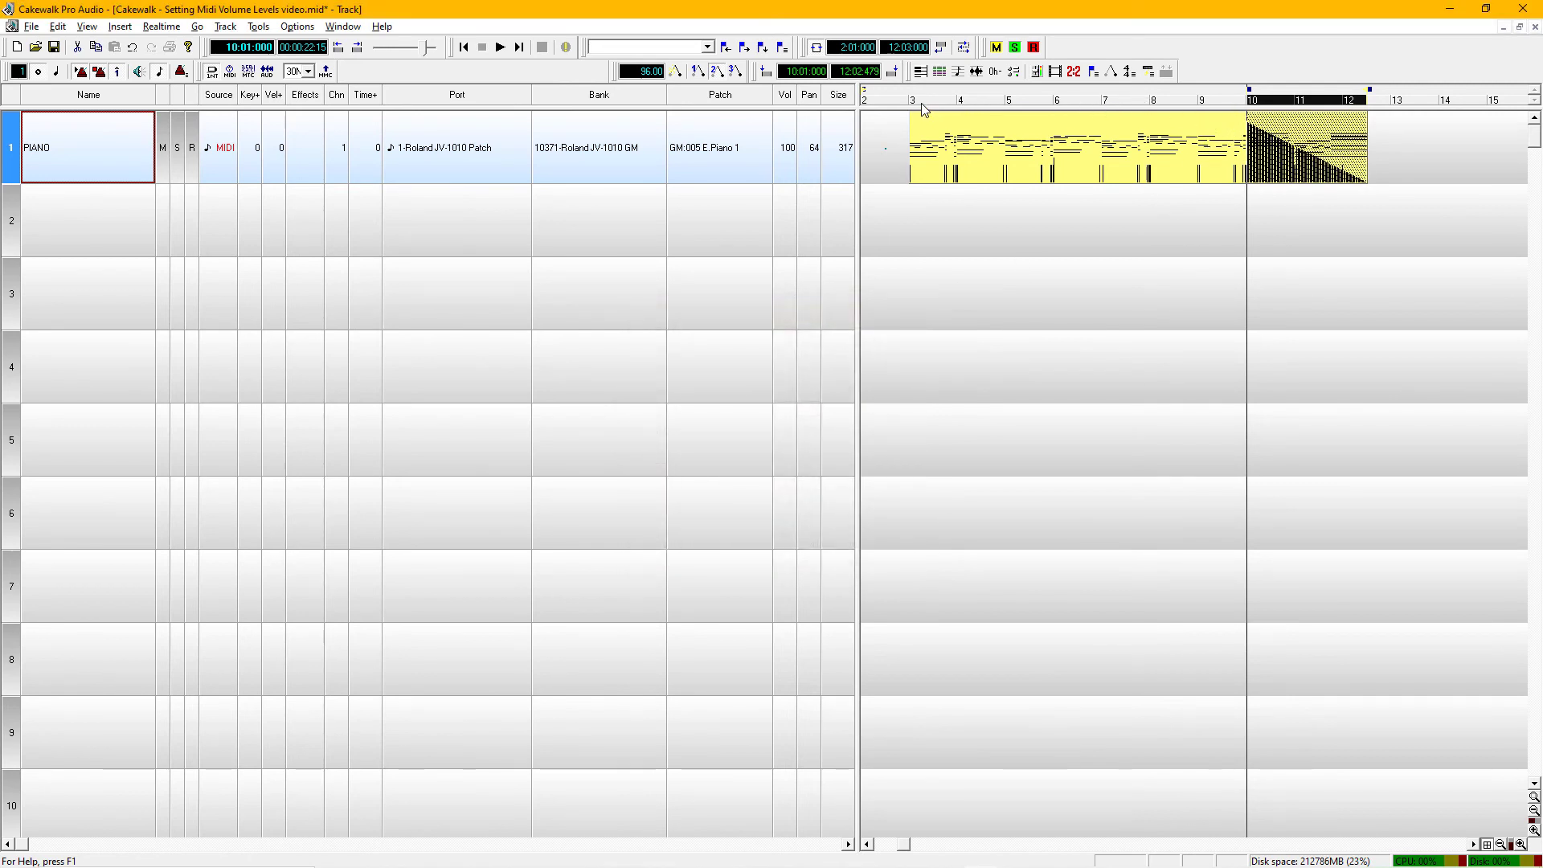
drag(867, 100, 1244, 100)
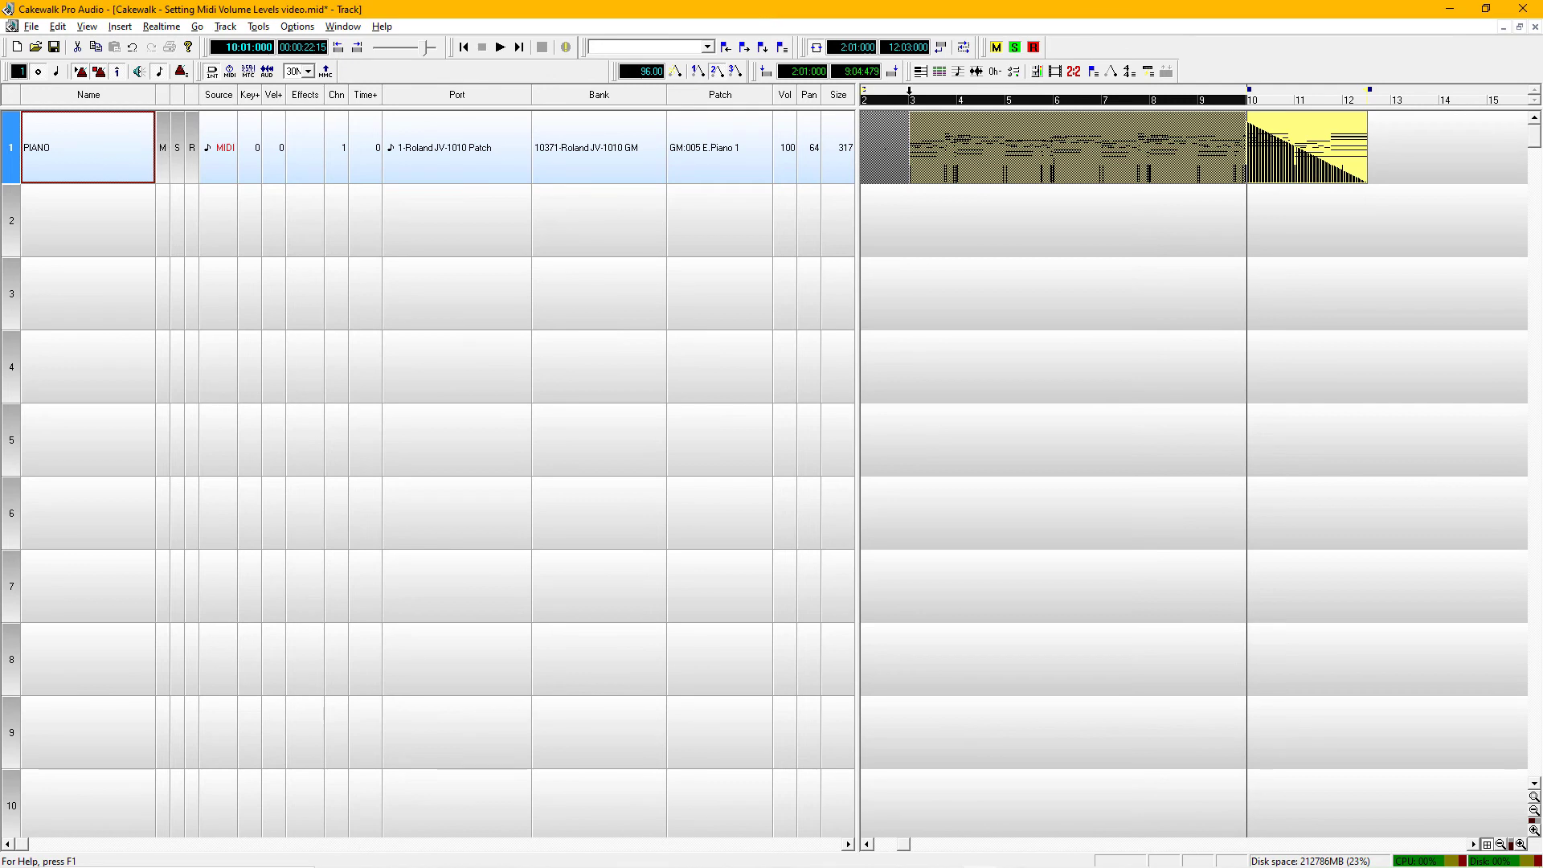
click(910, 99)
key(space)
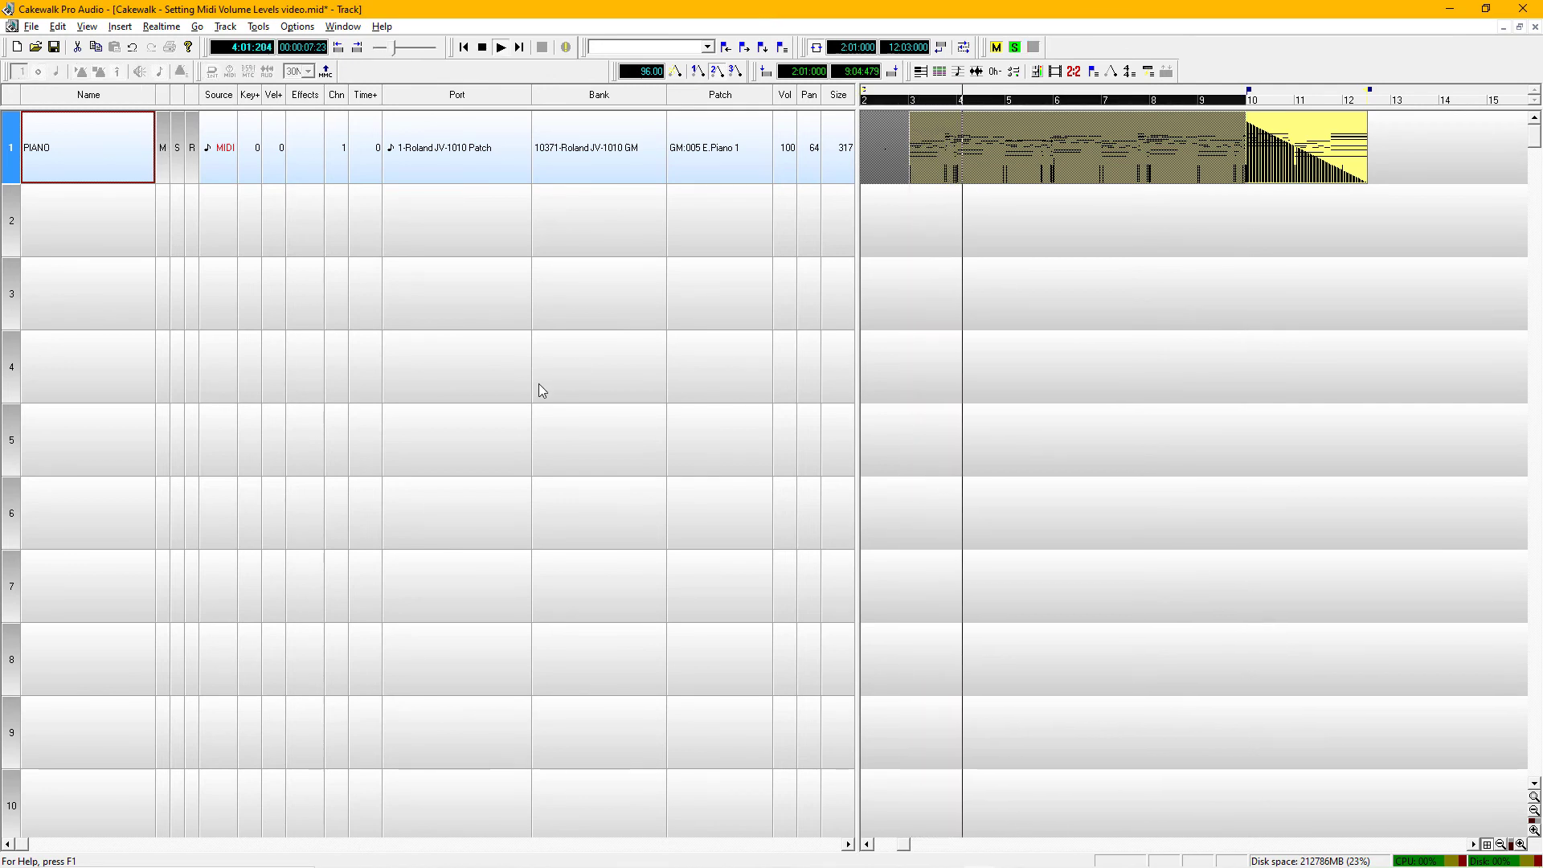
key(alt+8)
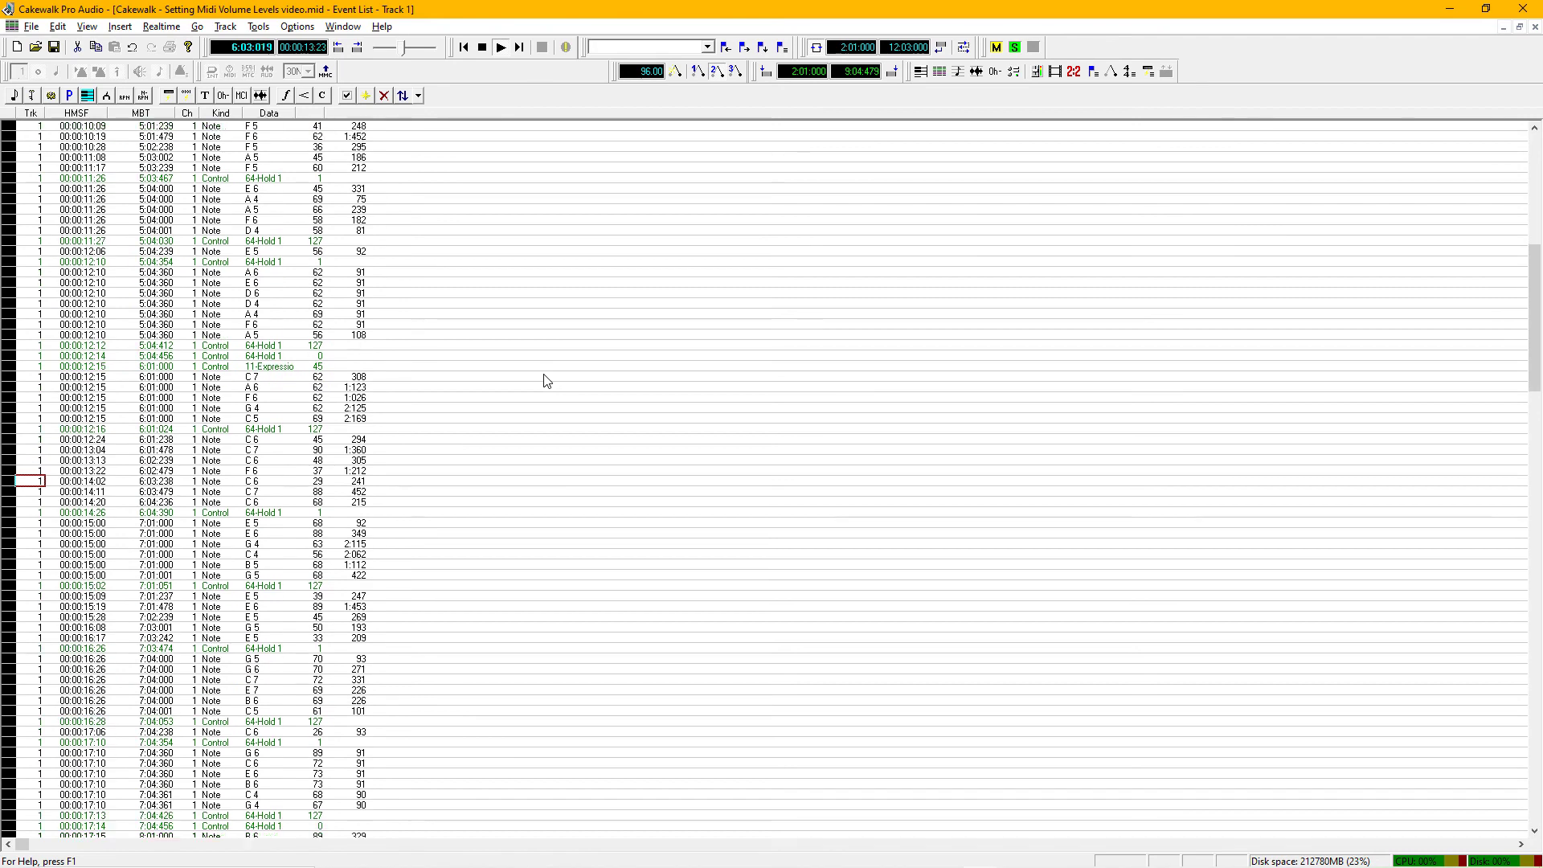
Inspect the 11-Expression event's value, play the song from the first event, and return to Track view.
key(Up)
key(Up)
key(Up)
key(Up)
key(Up)
key(Up)
key(Up)
key(Up)
key(Up)
key(Up)
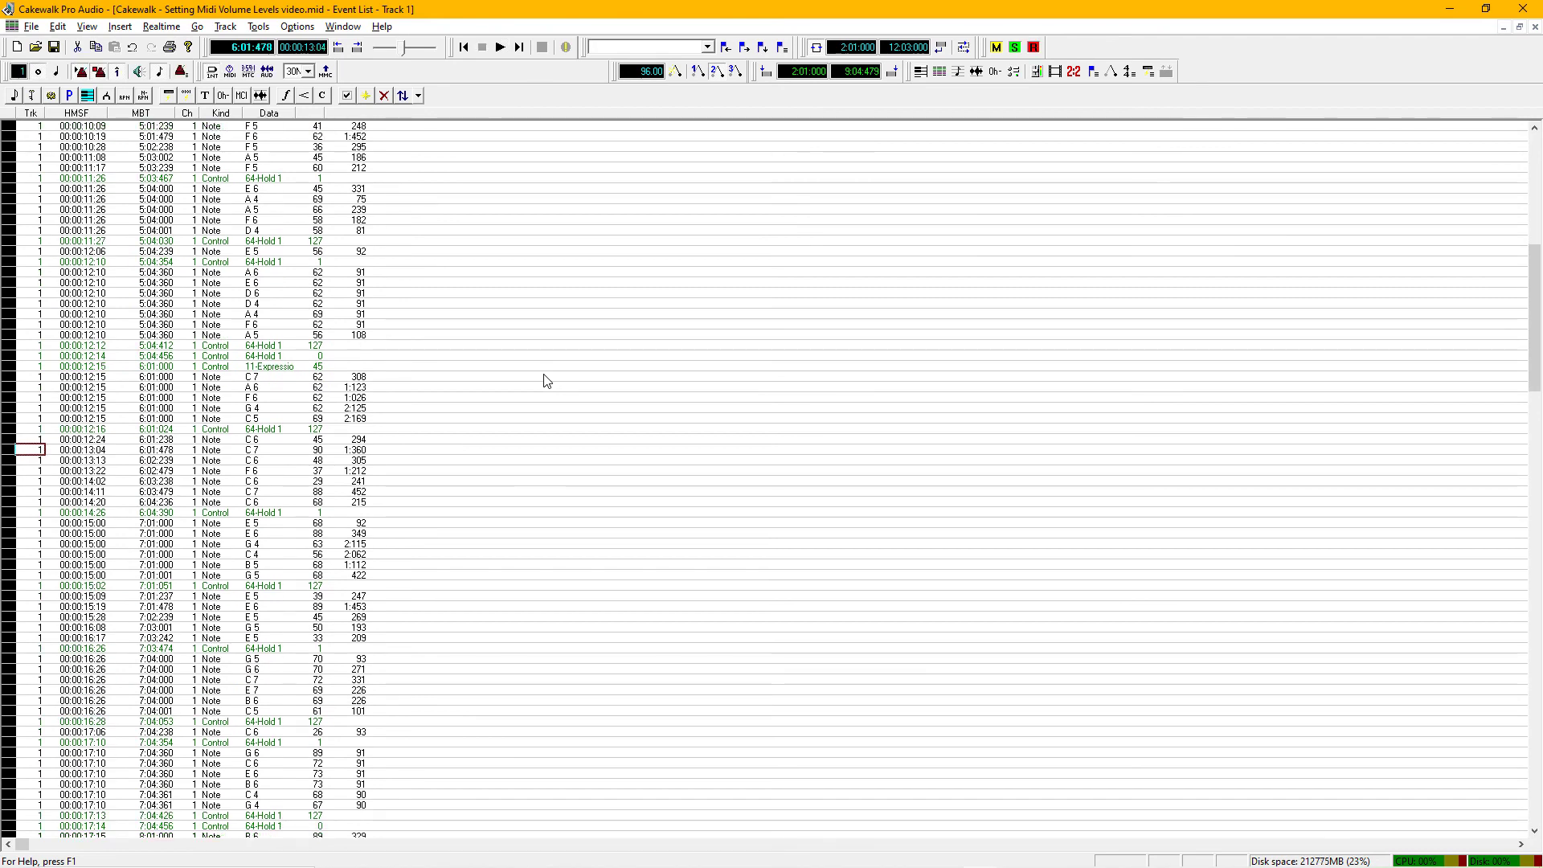
key(Up)
key(Right)
key(Right)
key(Right)
key(Right)
key(Right)
key(F7)
key(space)
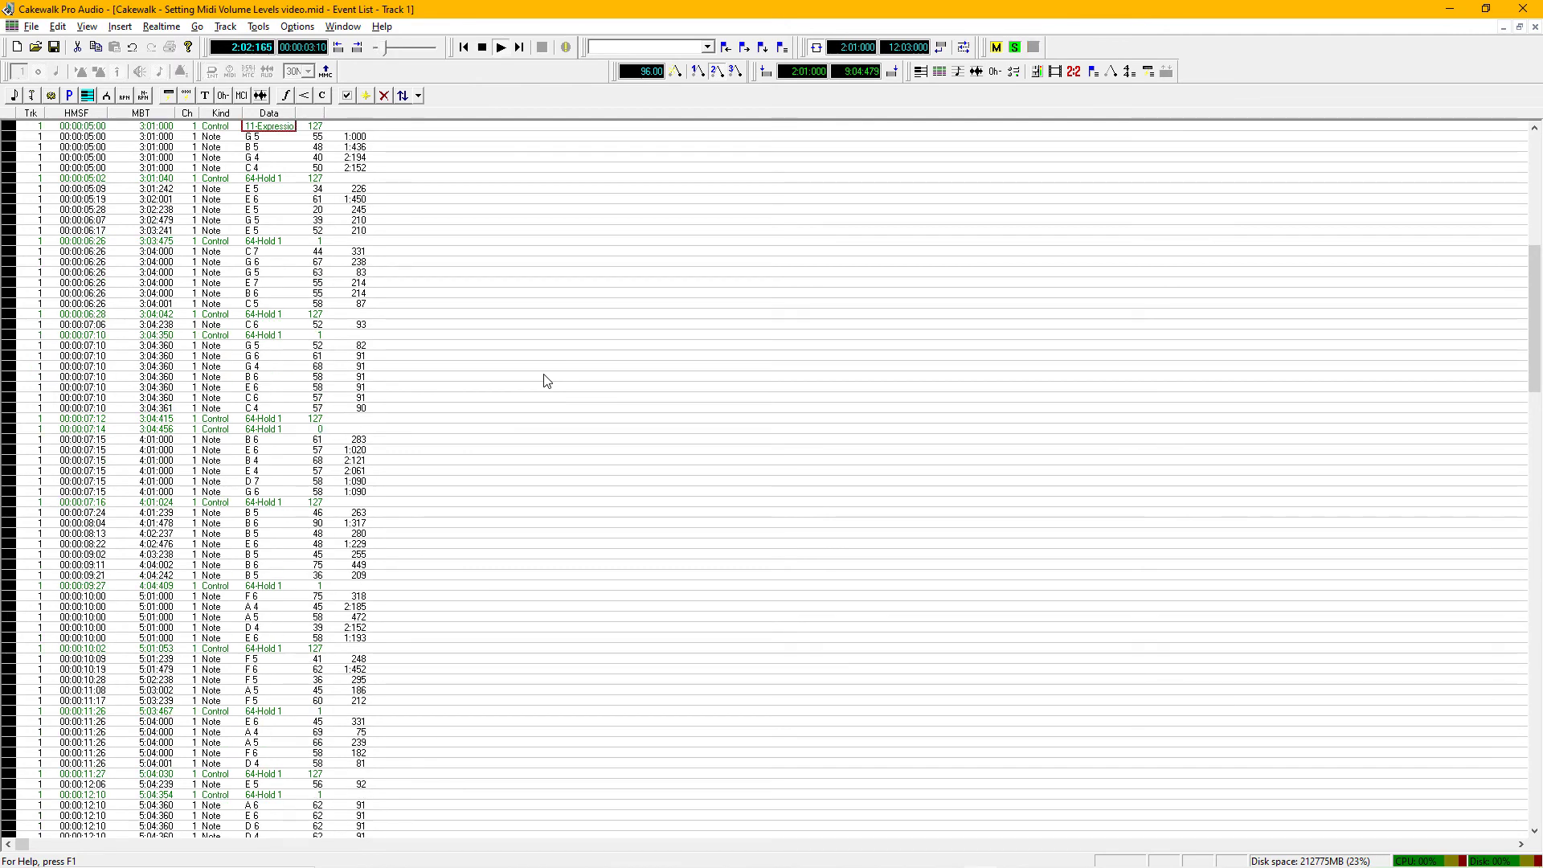
key(ctrl+Tab)
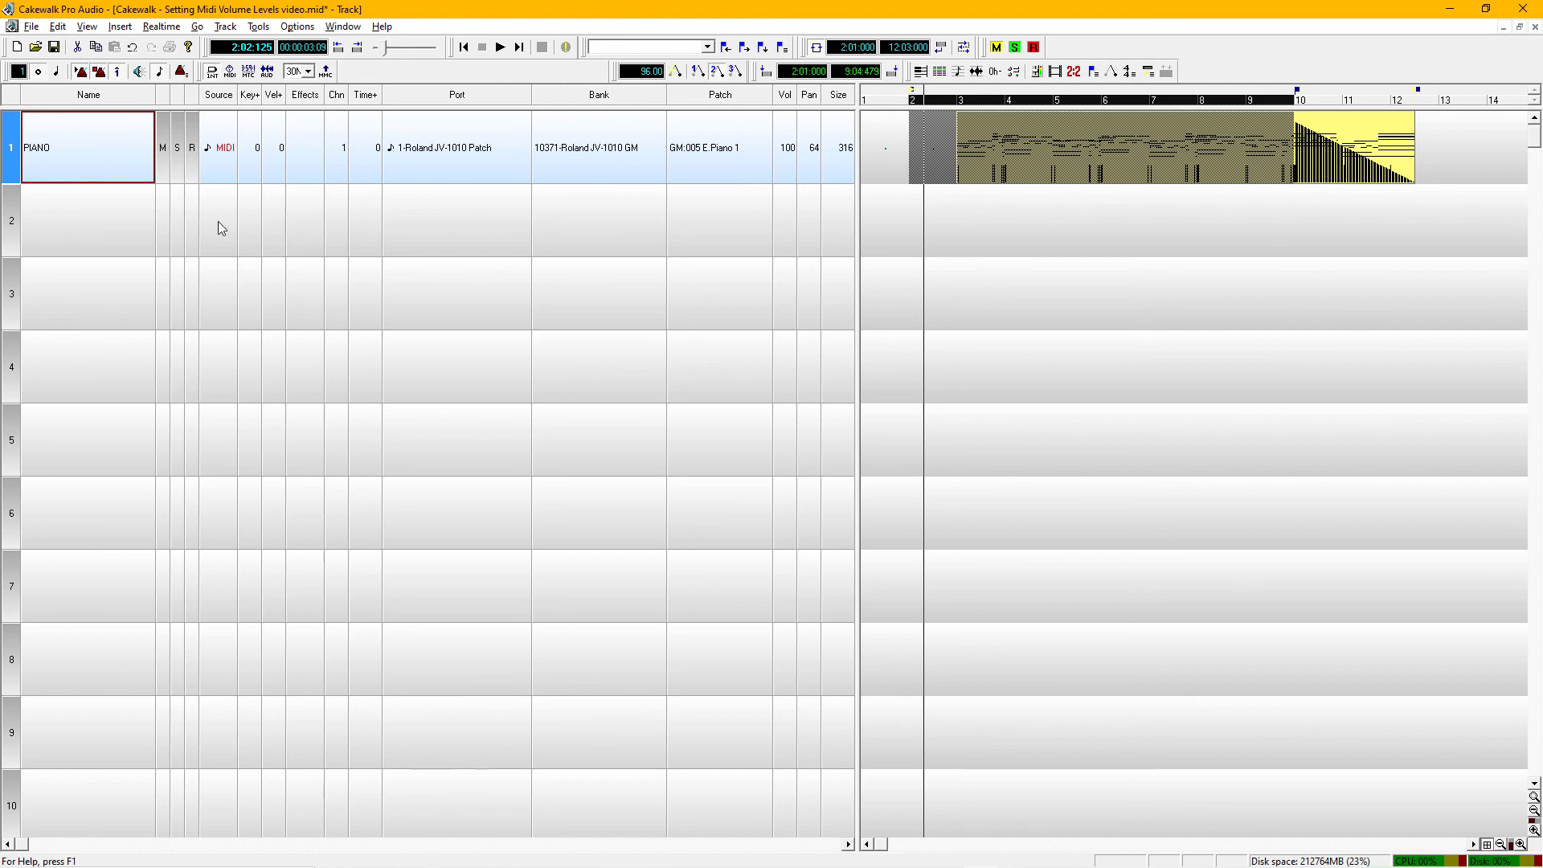
click(498, 170)
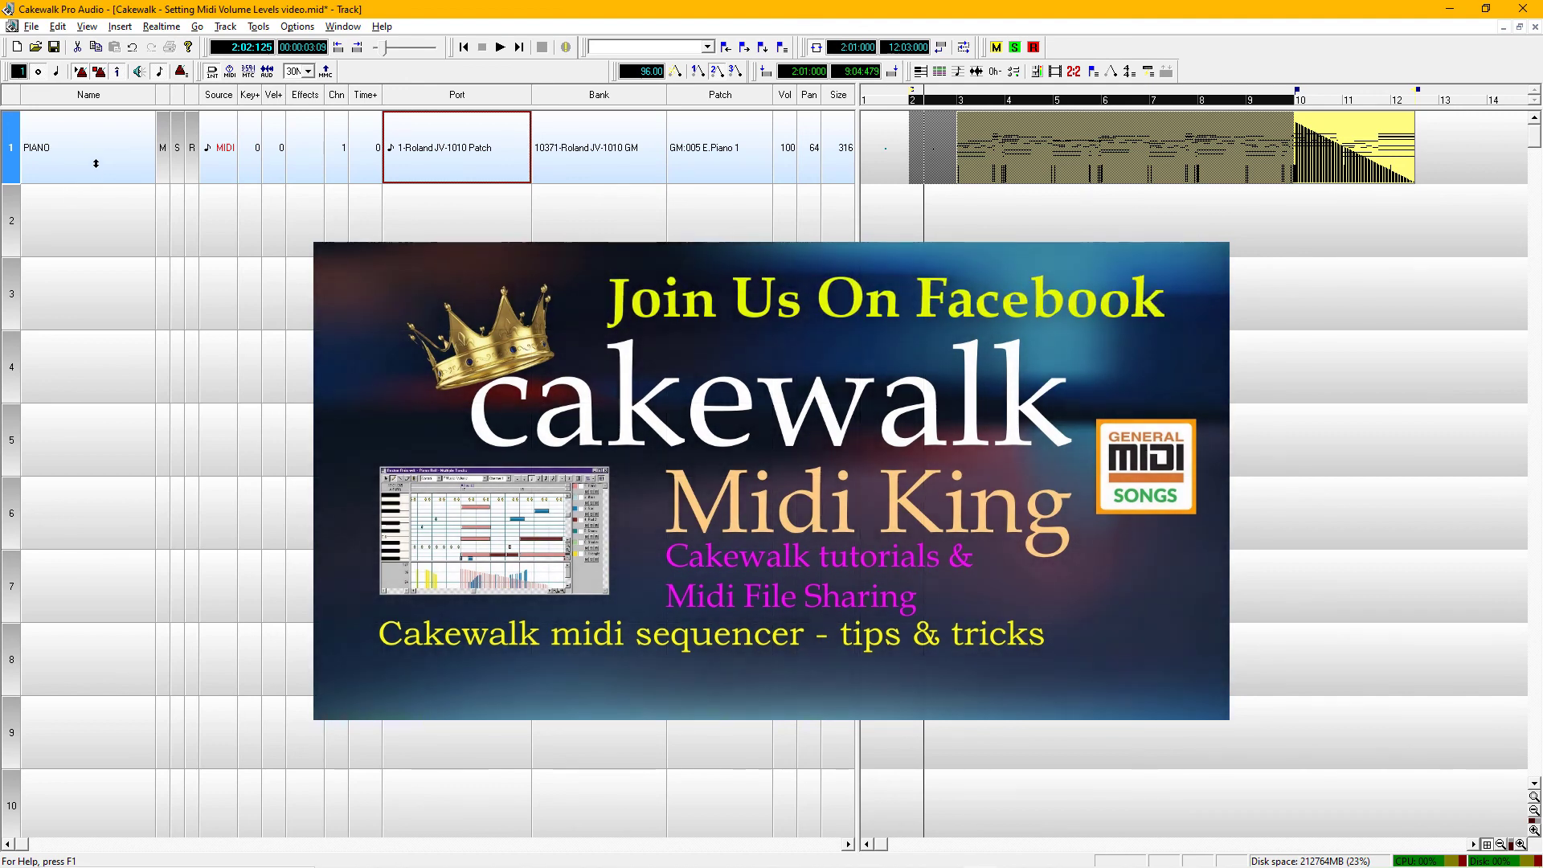
click(96, 166)
click(474, 177)
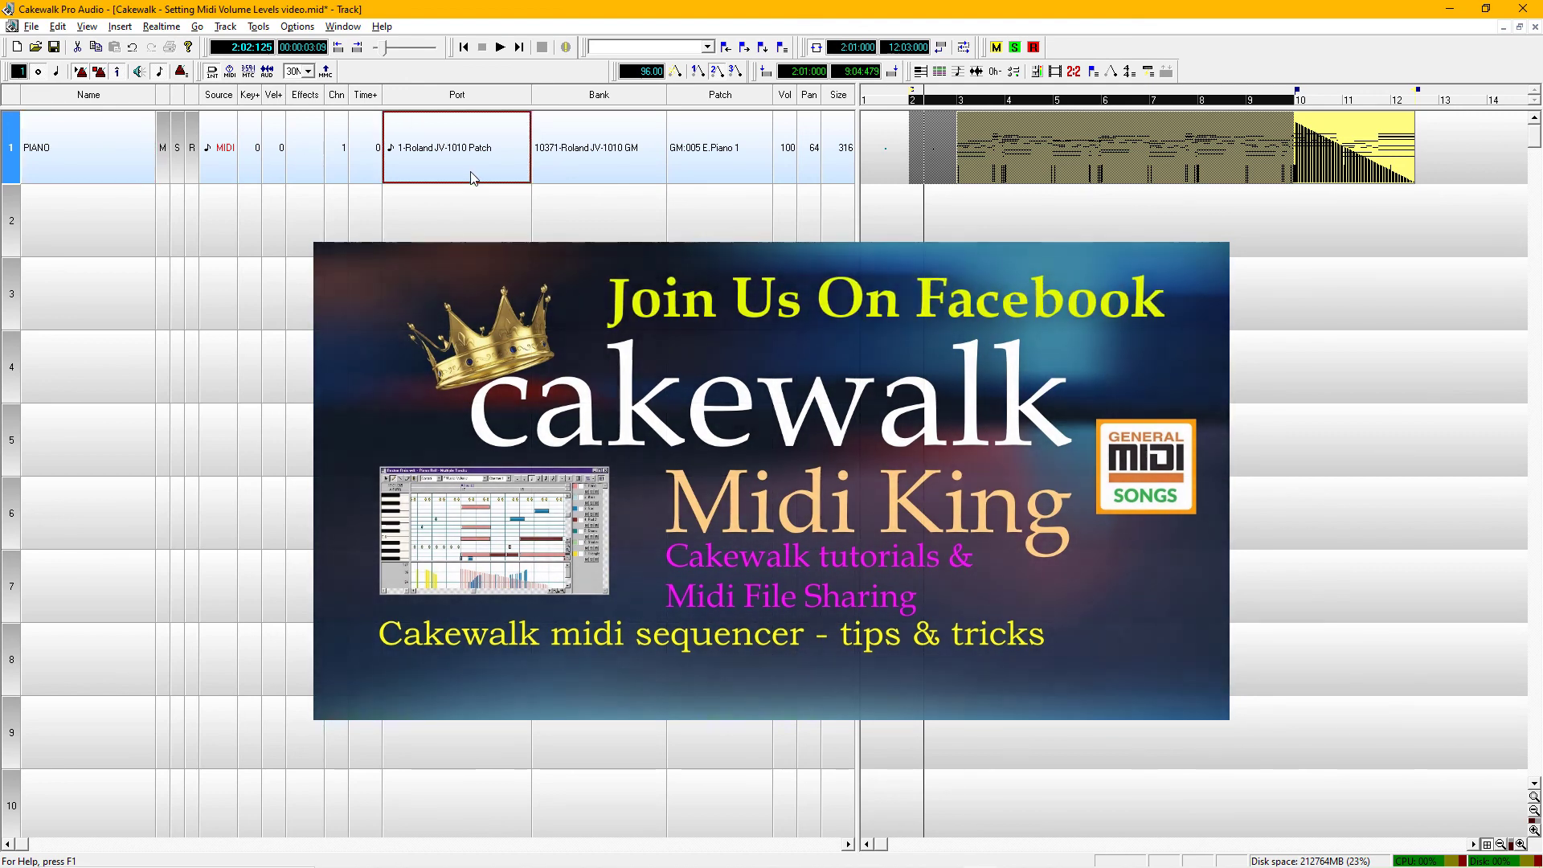
click(597, 172)
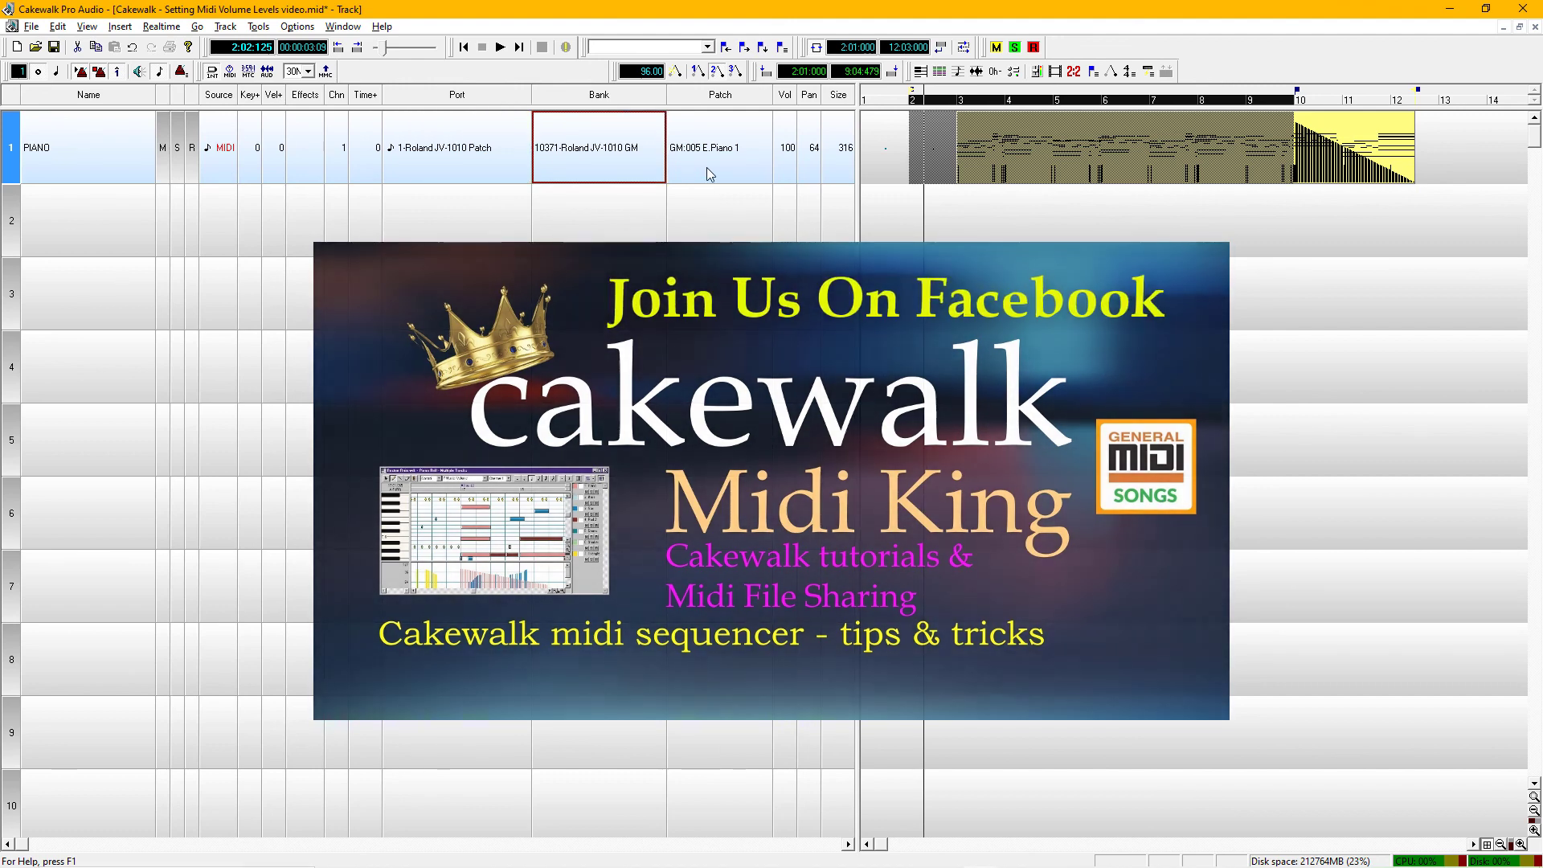
click(706, 167)
click(491, 171)
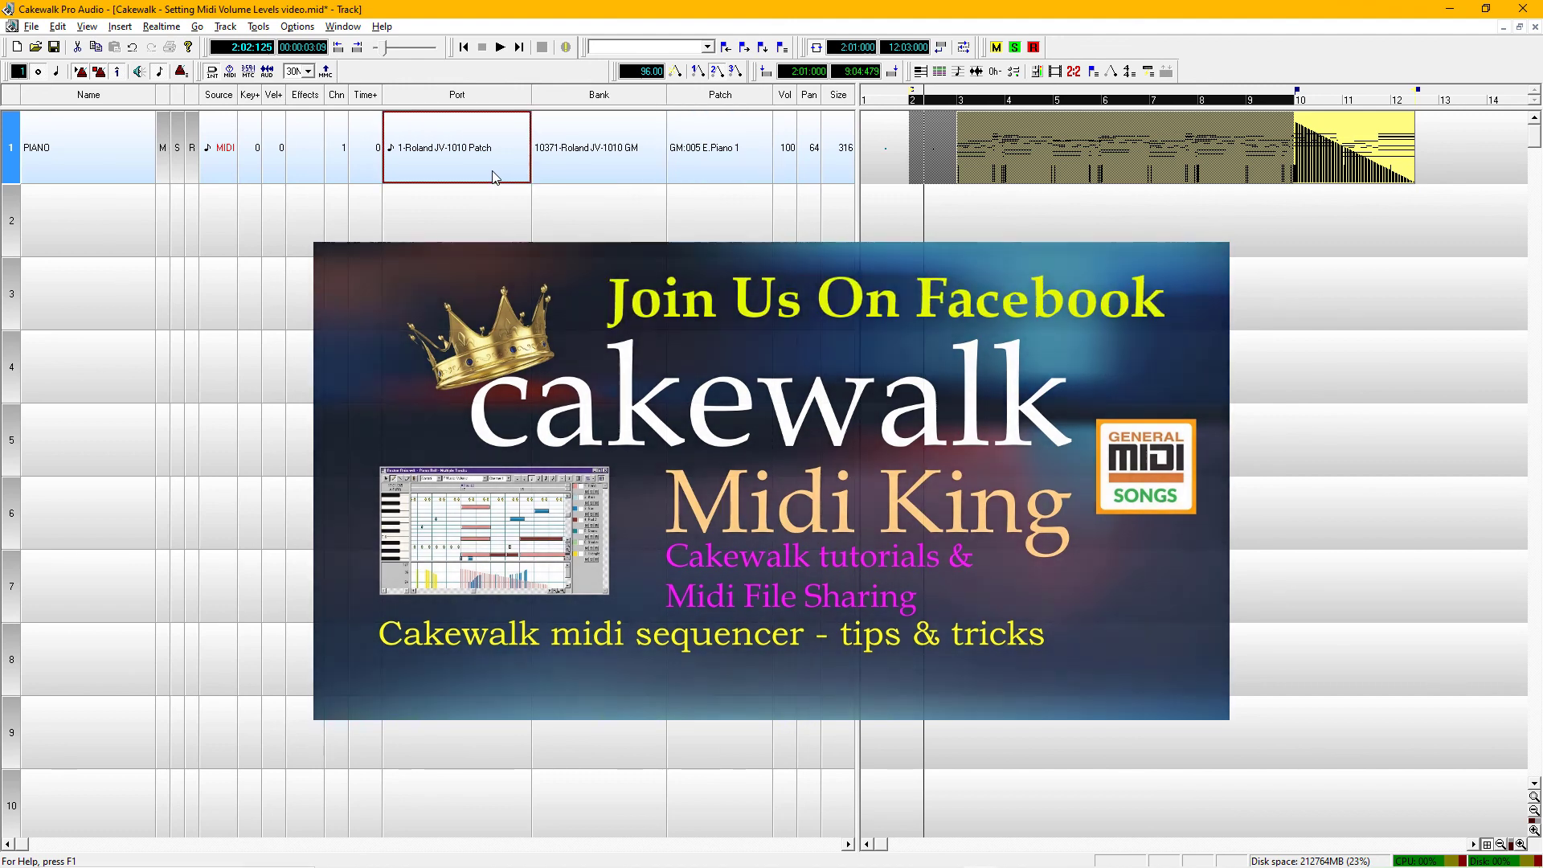